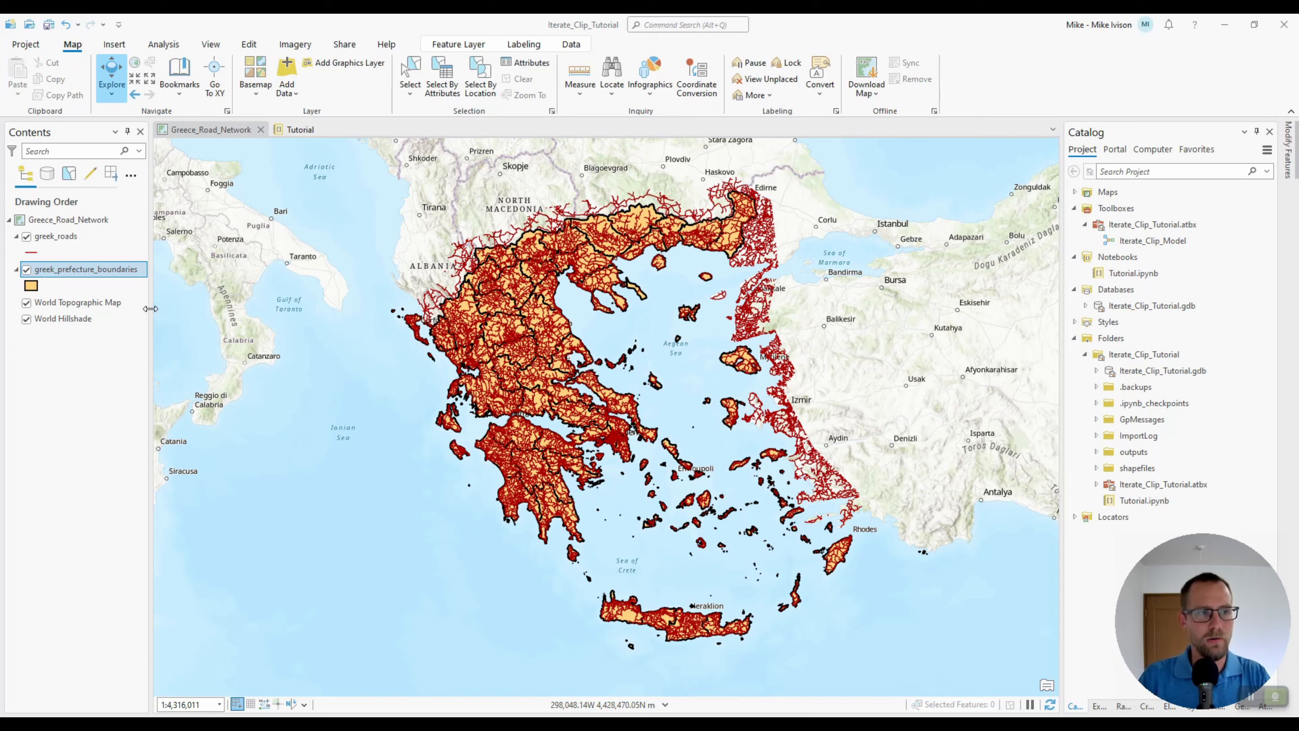
{"action": "left_click_drag", "start_coordinate": [151, 308], "coordinate": [189, 308]}
{"action": "left_click", "coordinate": [162, 273]}
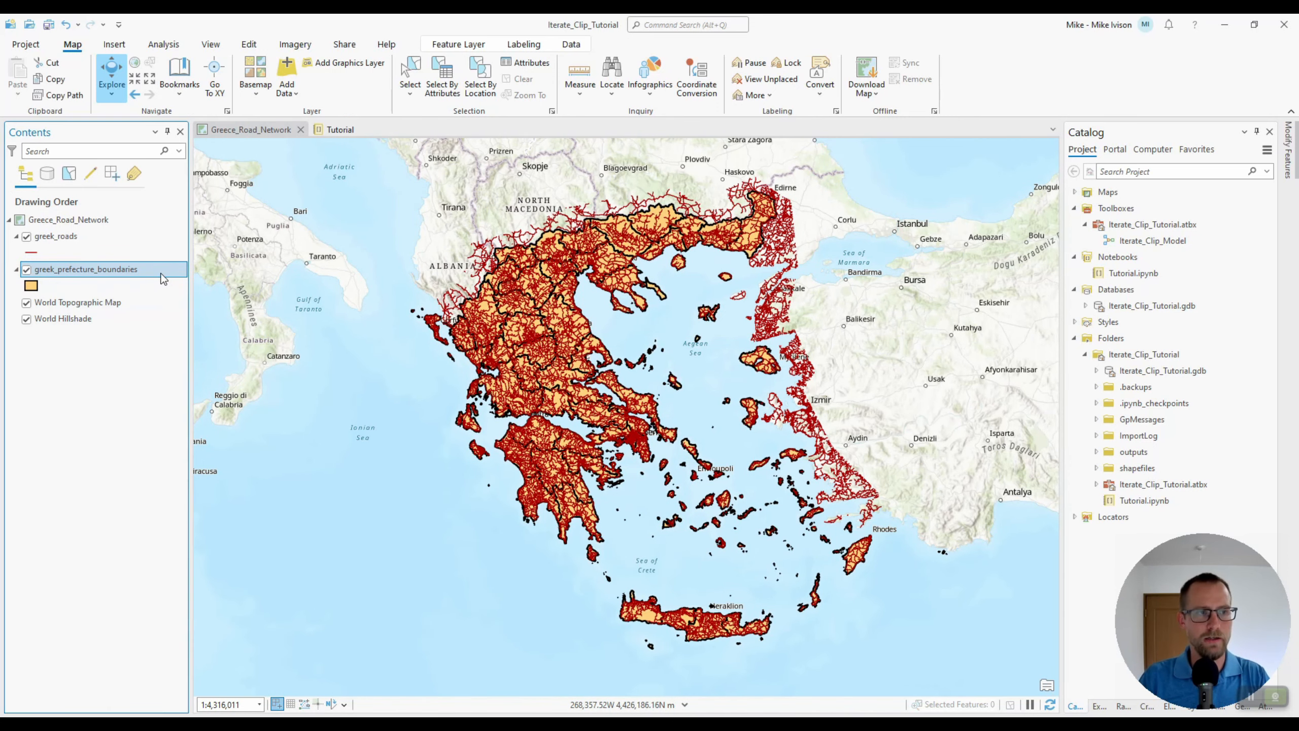
{"action": "left_click", "coordinate": [143, 286]}
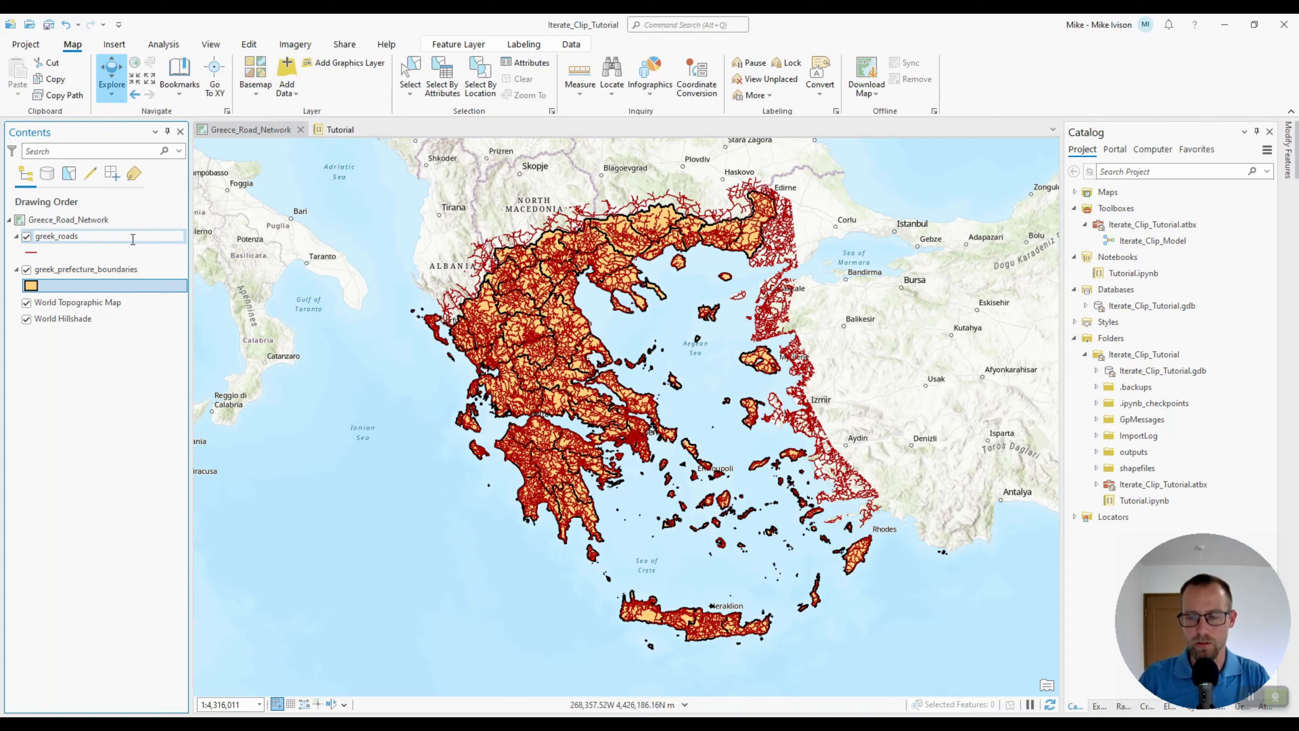
{"action": "left_click", "coordinate": [353, 286]}
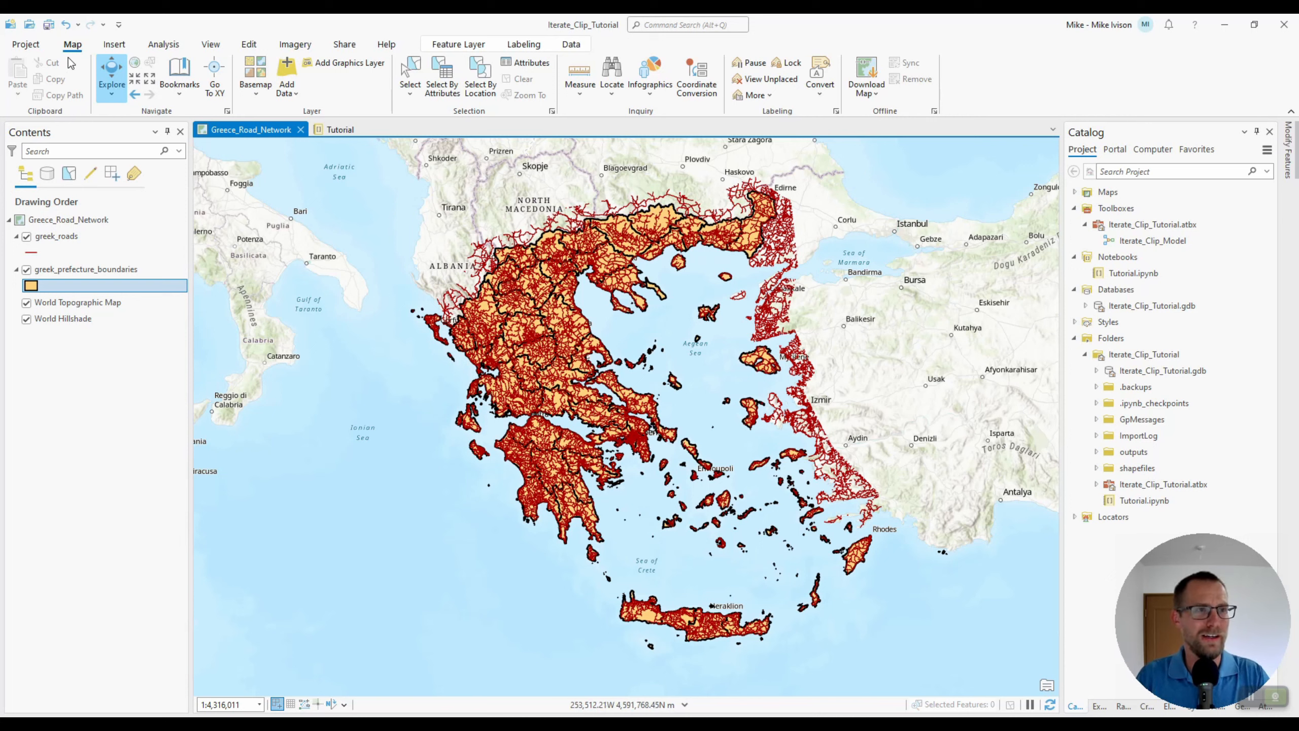
Open a new ModelBuilder model and add the greek_roads layer to it
{"action": "left_click", "coordinate": [173, 49]}
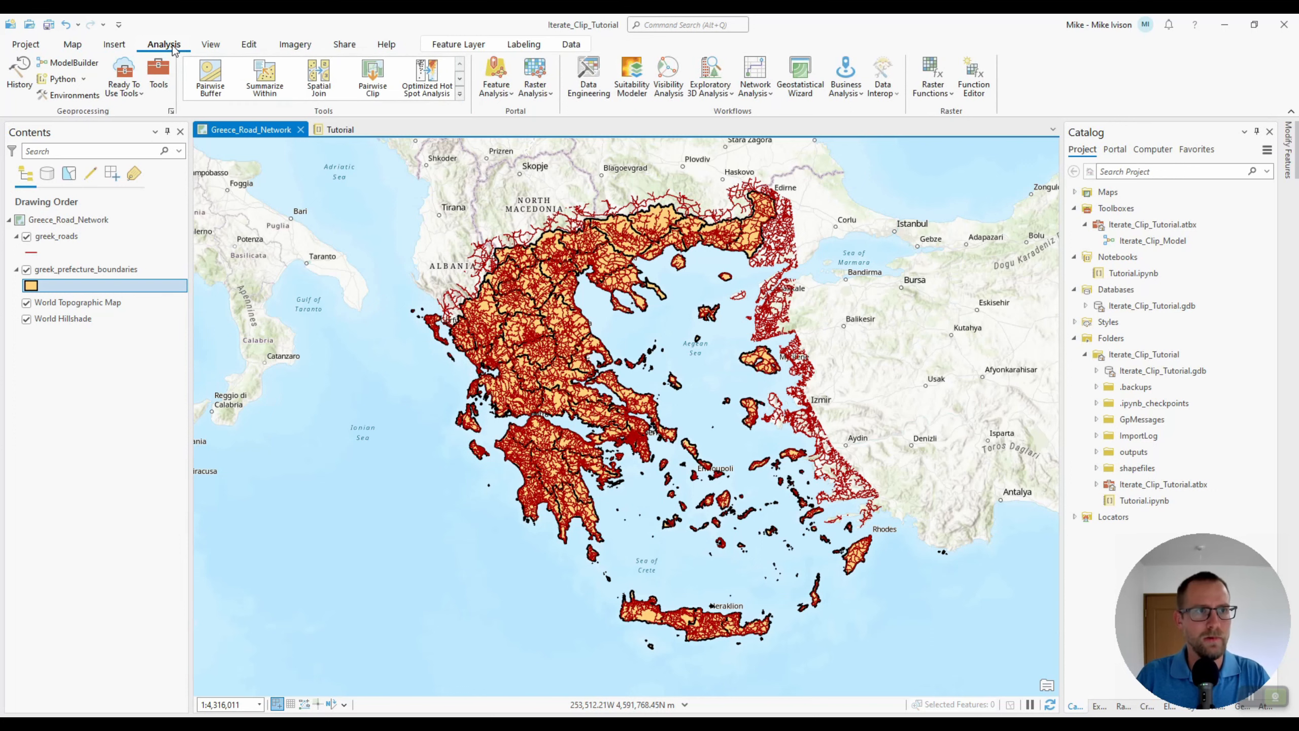
{"action": "left_click", "coordinate": [83, 64]}
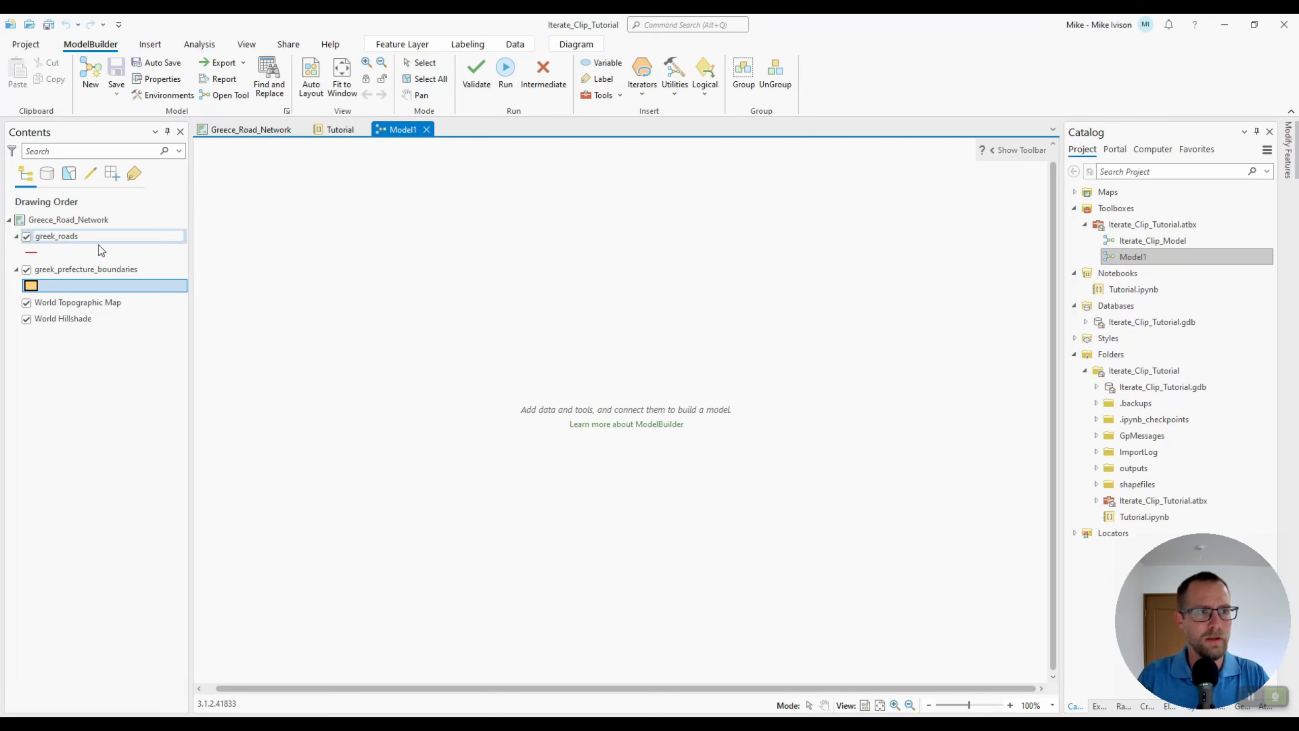
{"action": "left_click_drag", "start_coordinate": [84, 235], "coordinate": [446, 229]}
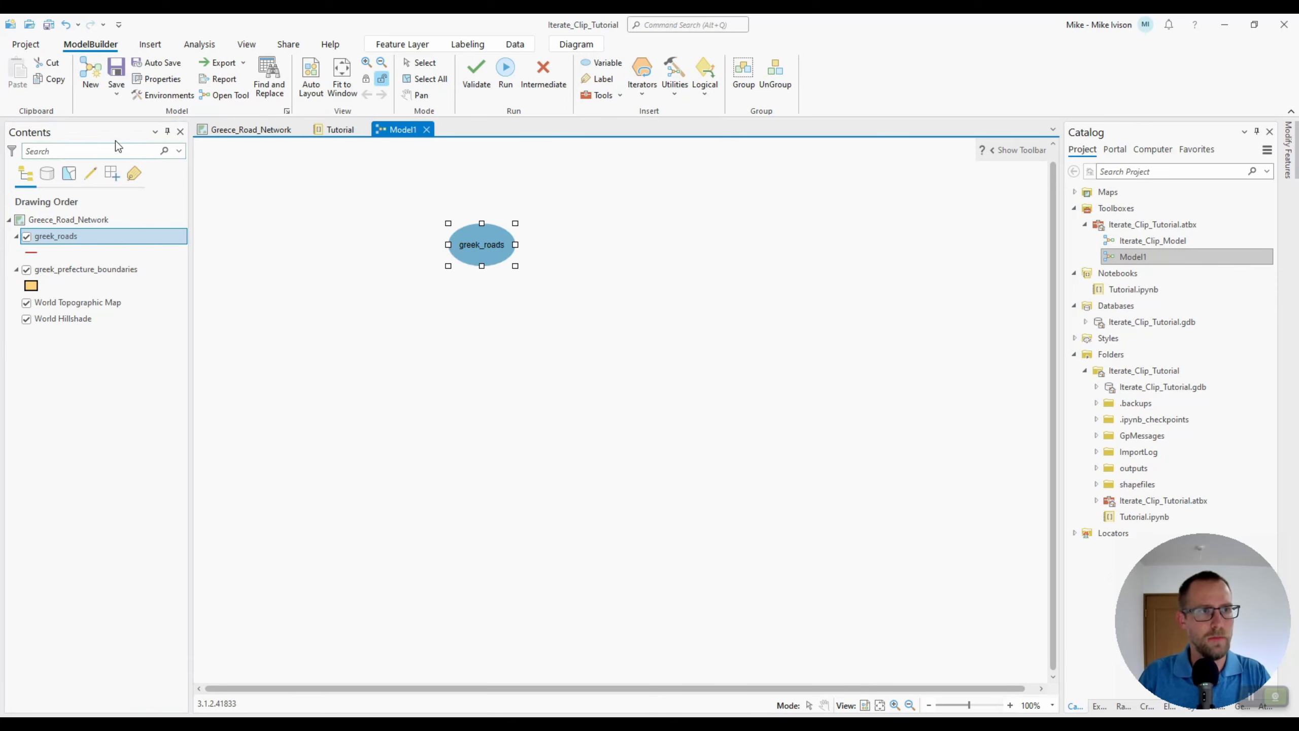
Add the greek_prefecture_boundaries layer to the model beside greek_roads and widen its element to show the full name
{"action": "left_click", "coordinate": [85, 269]}
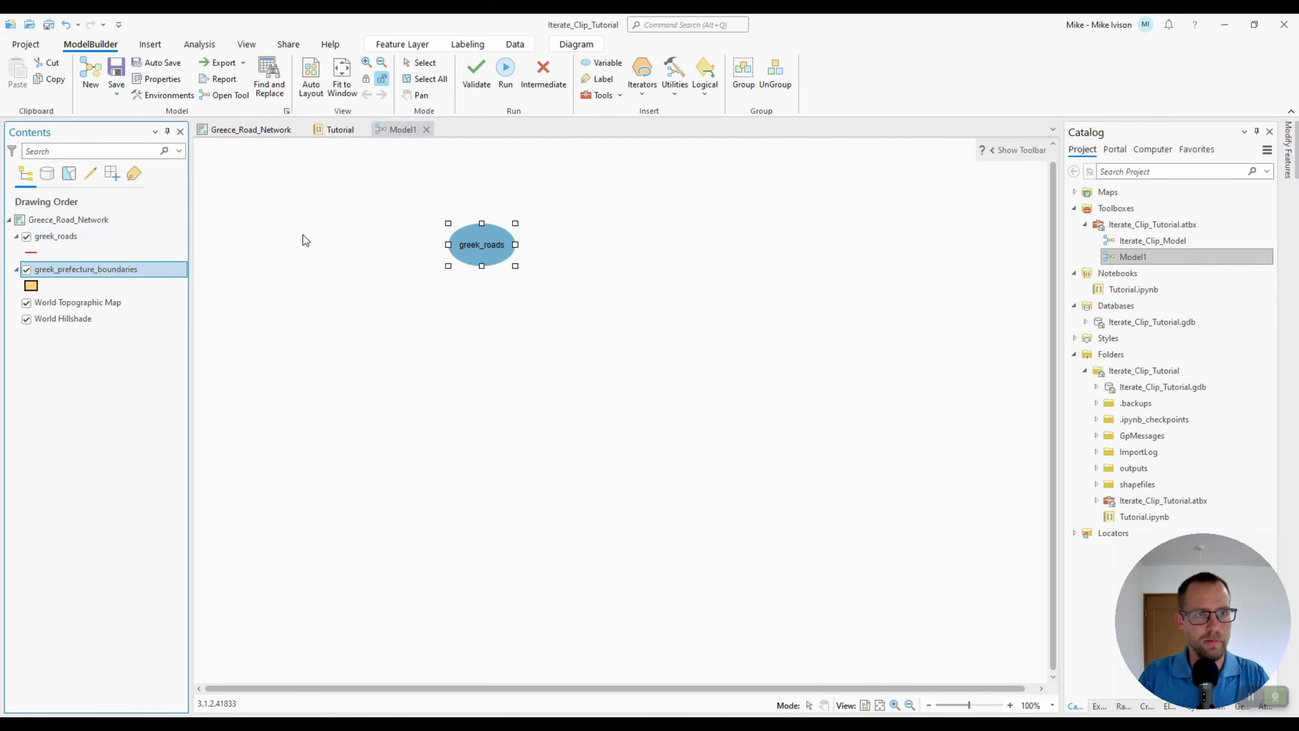
{"action": "left_click_drag", "start_coordinate": [302, 234], "coordinate": [303, 234]}
{"action": "left_click_drag", "start_coordinate": [590, 197], "coordinate": [599, 252]}
{"action": "left_click", "coordinate": [358, 258]}
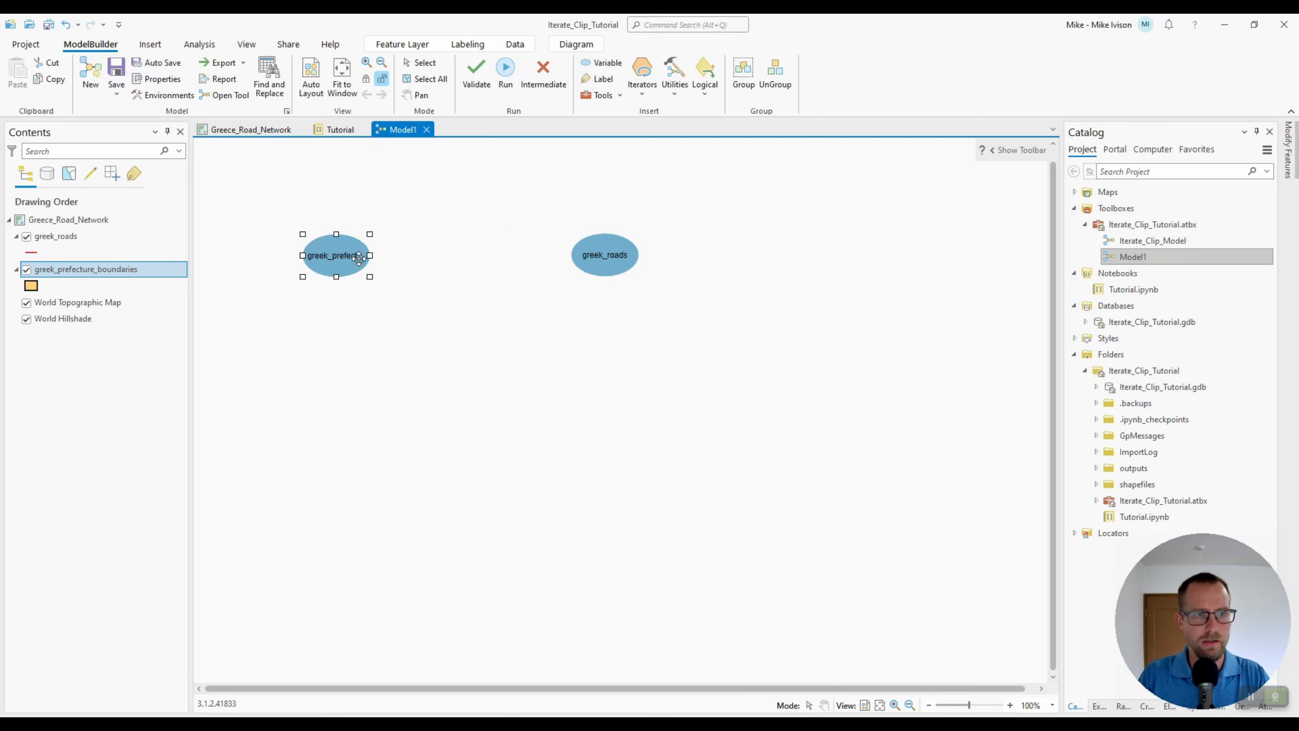
{"action": "left_click_drag", "start_coordinate": [371, 280], "coordinate": [281, 273]}
{"action": "left_click", "coordinate": [456, 214]}
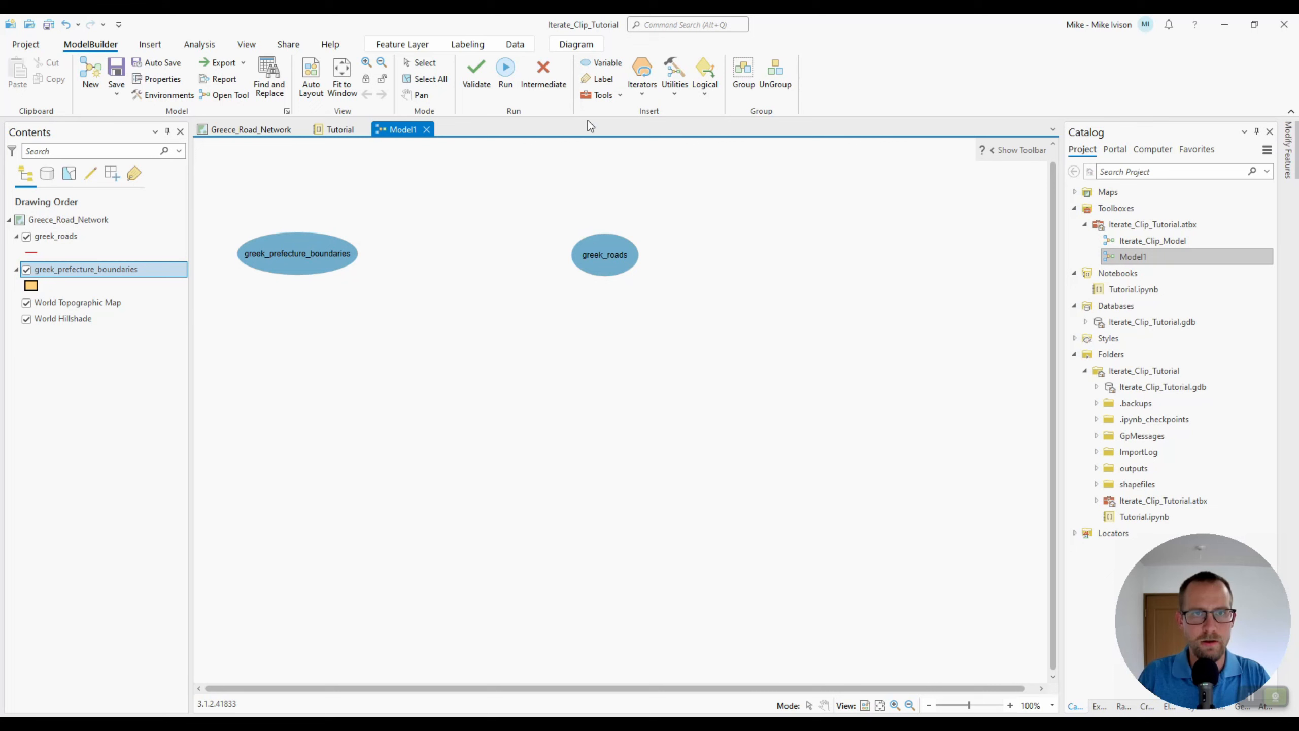
Add the Clip (Analysis Tools) tool to the model below the data layers
{"action": "left_click", "coordinate": [619, 96]}
{"action": "type", "text": "clip"}
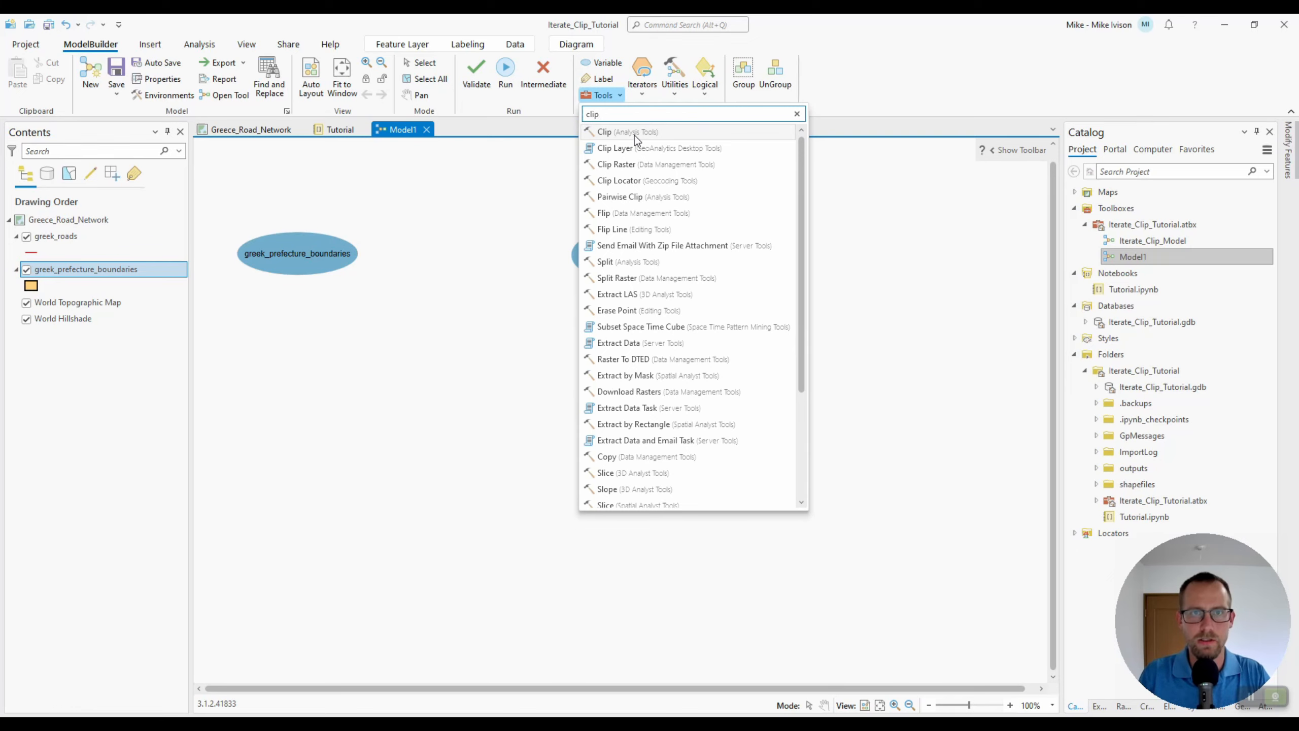
{"action": "left_click_drag", "start_coordinate": [634, 133], "coordinate": [436, 365]}
{"action": "left_click", "coordinate": [661, 367]}
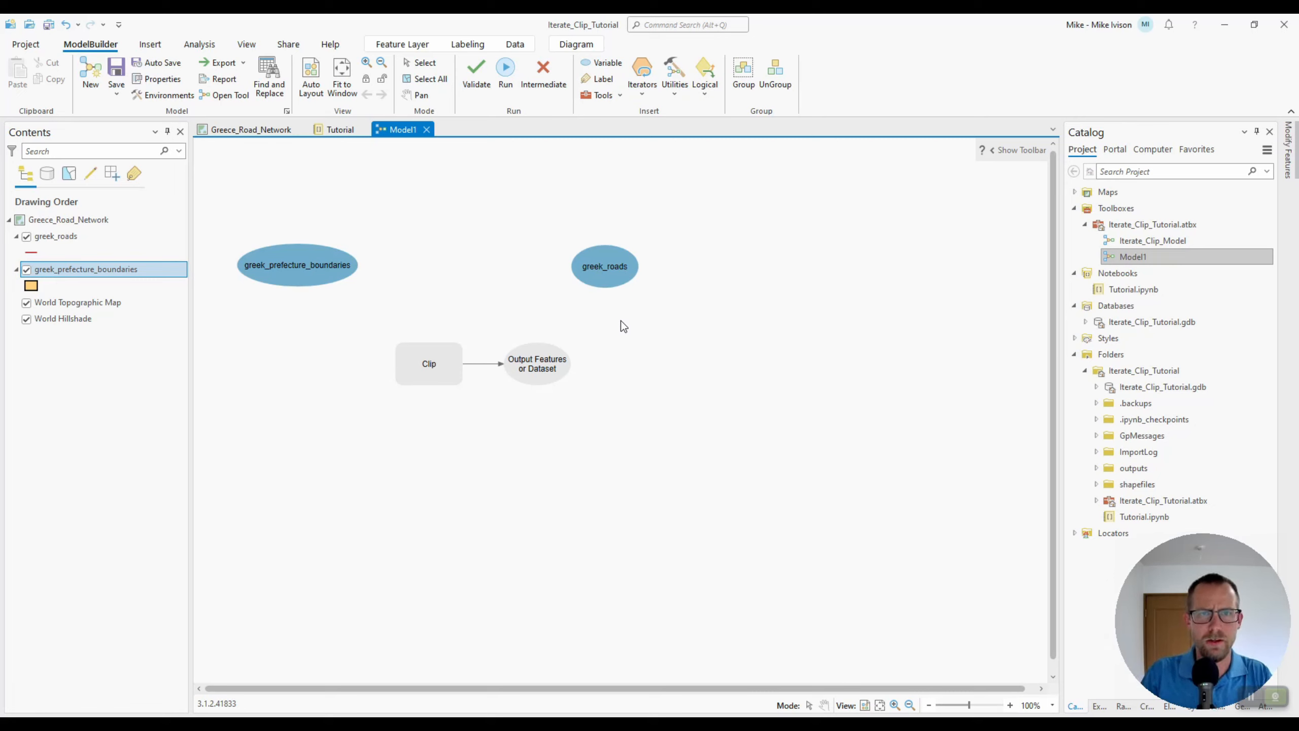
Insert an Iterate Row Selection iterator and arrange it to the left of the Clip tool
{"action": "left_click", "coordinate": [643, 97]}
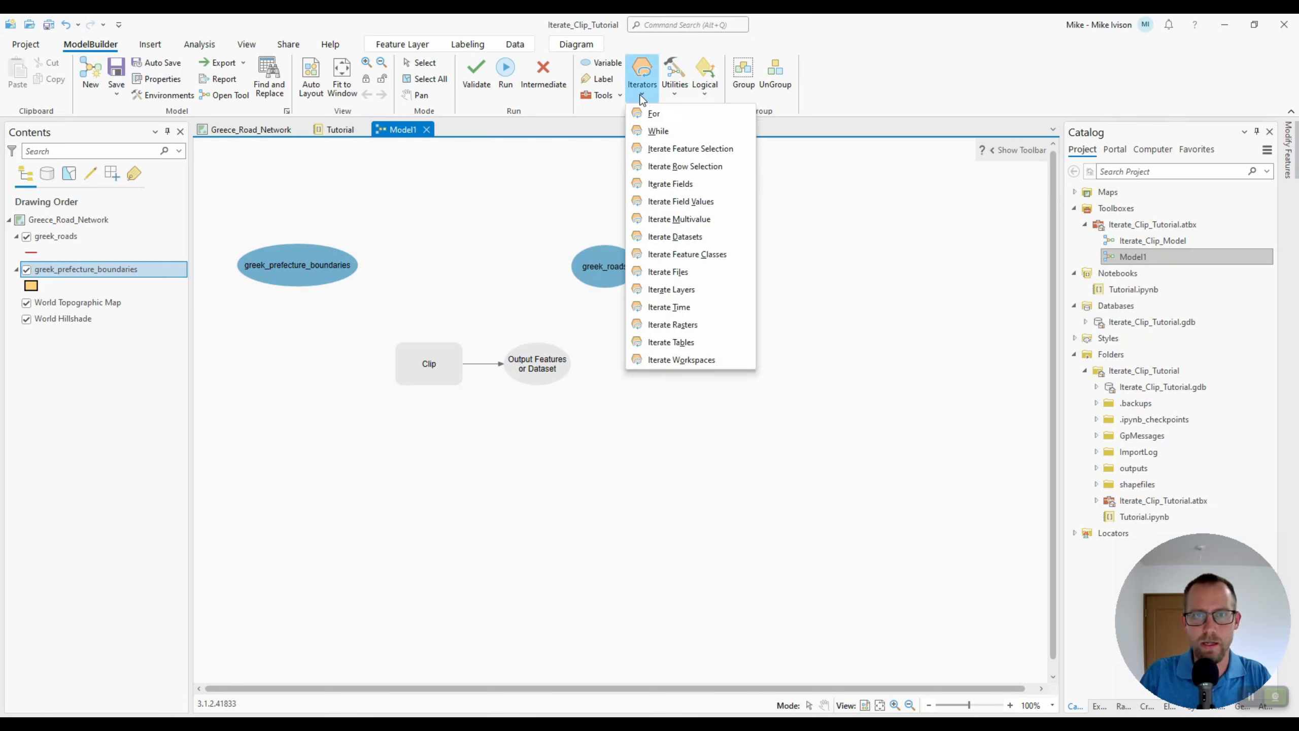
{"action": "left_click", "coordinate": [664, 168]}
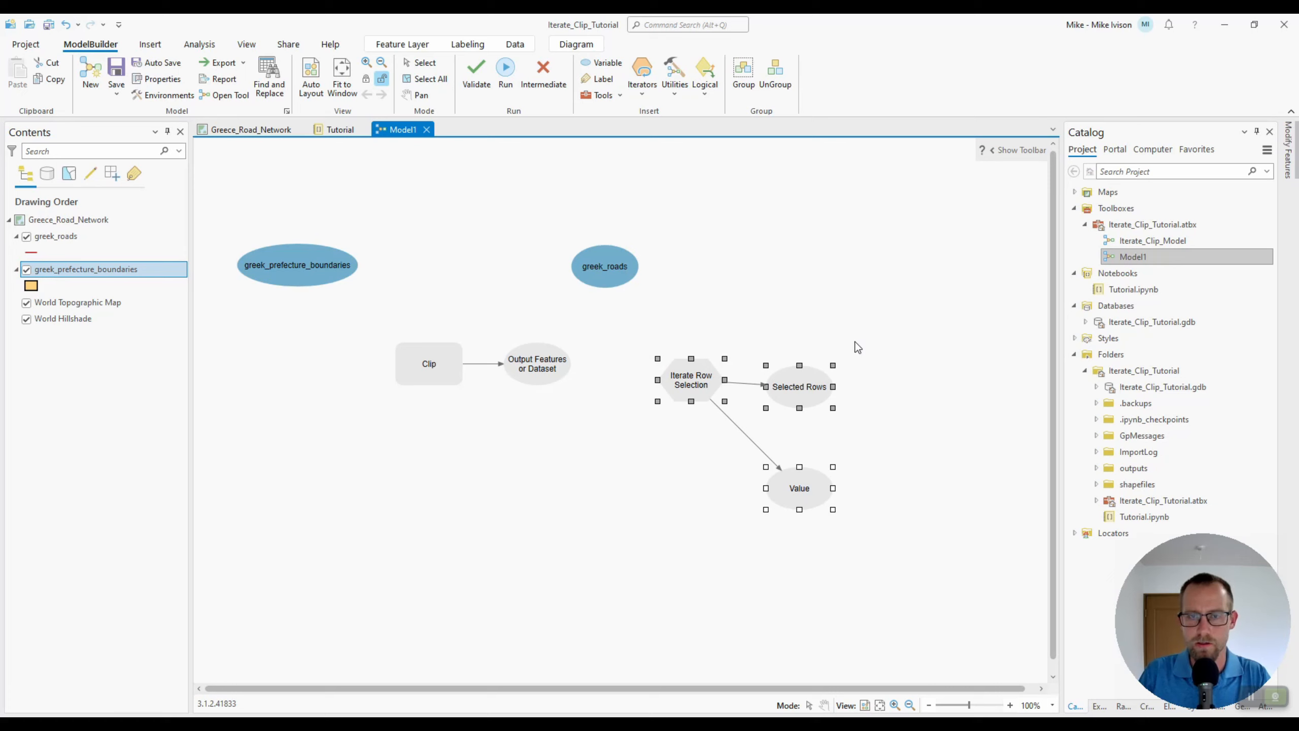
{"action": "left_click_drag", "start_coordinate": [698, 386], "coordinate": [281, 375]}
{"action": "left_click_drag", "start_coordinate": [643, 328], "coordinate": [444, 413]}
{"action": "left_click_drag", "start_coordinate": [445, 361], "coordinate": [518, 366]}
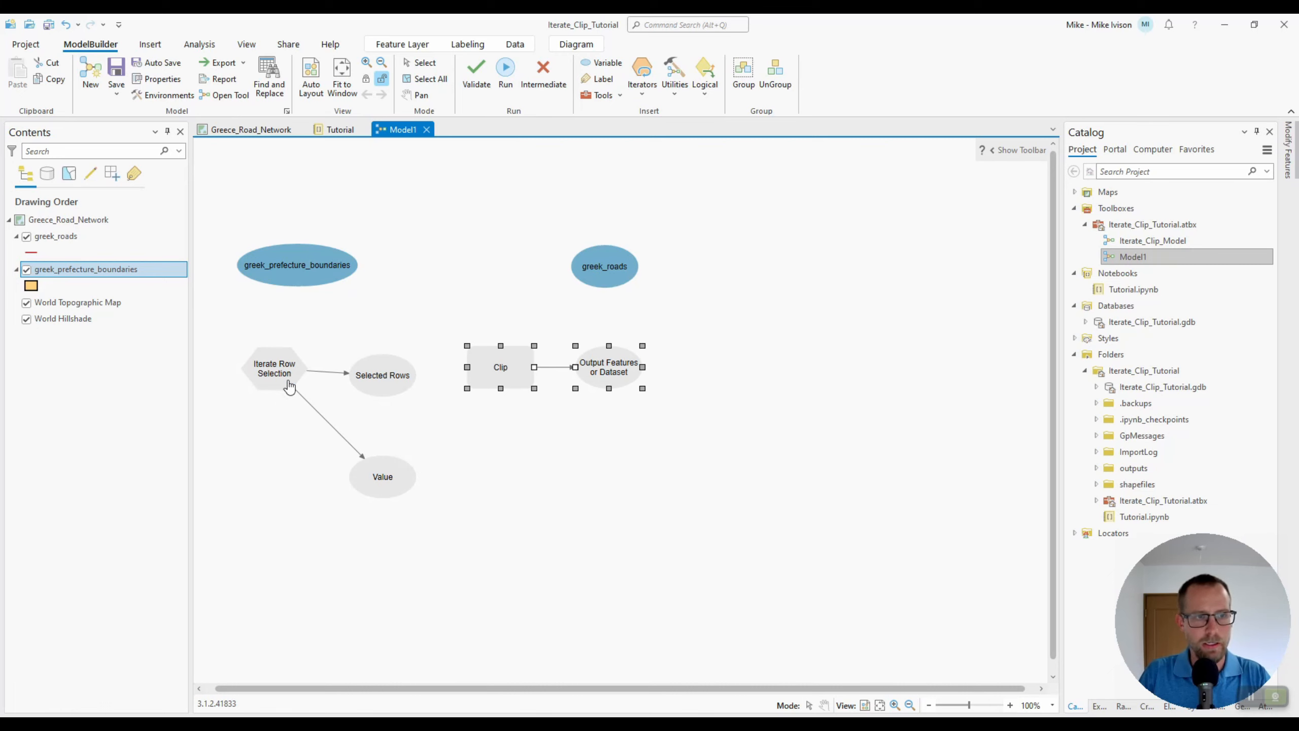
Set Iterate Row Selection's input table to greek_prefecture_boundaries:1 and group by the FID field
{"action": "mouse_move", "coordinate": [285, 384]}
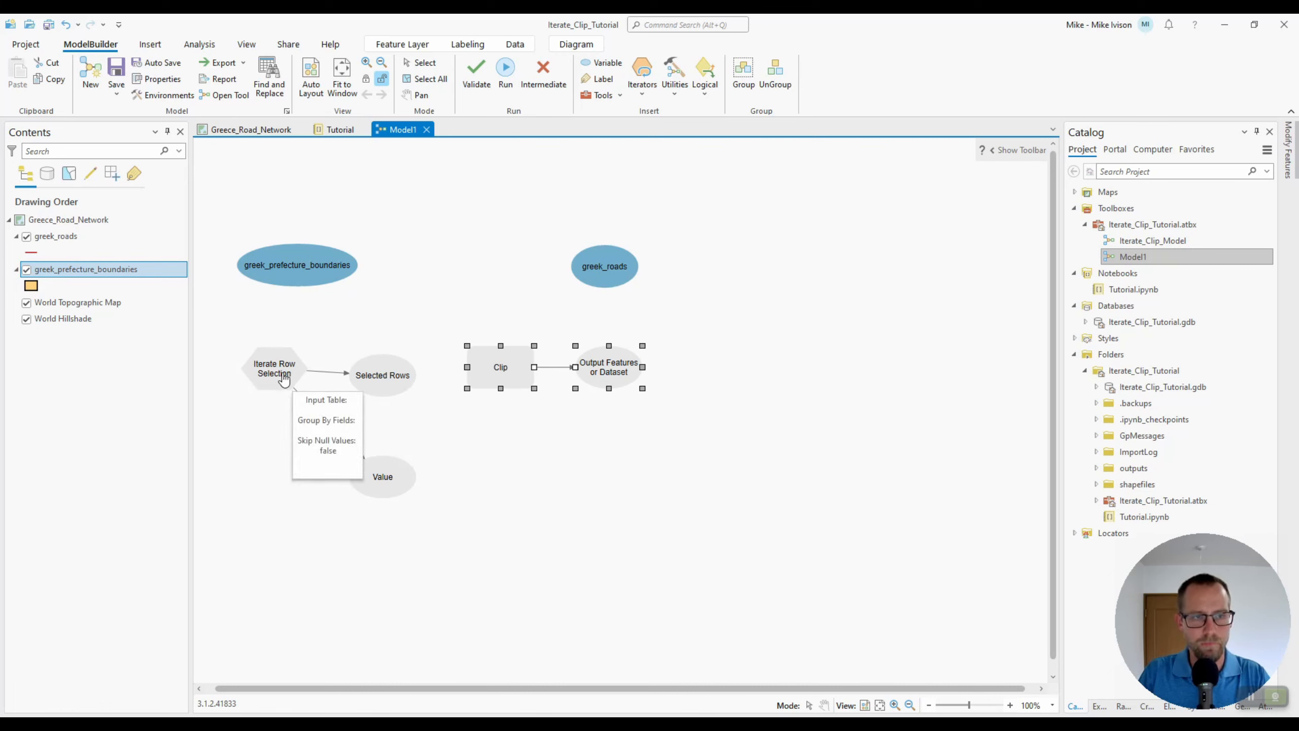
{"action": "double_click", "coordinate": [282, 373]}
{"action": "left_click_drag", "start_coordinate": [426, 354], "coordinate": [509, 321]}
{"action": "left_click", "coordinate": [623, 371]}
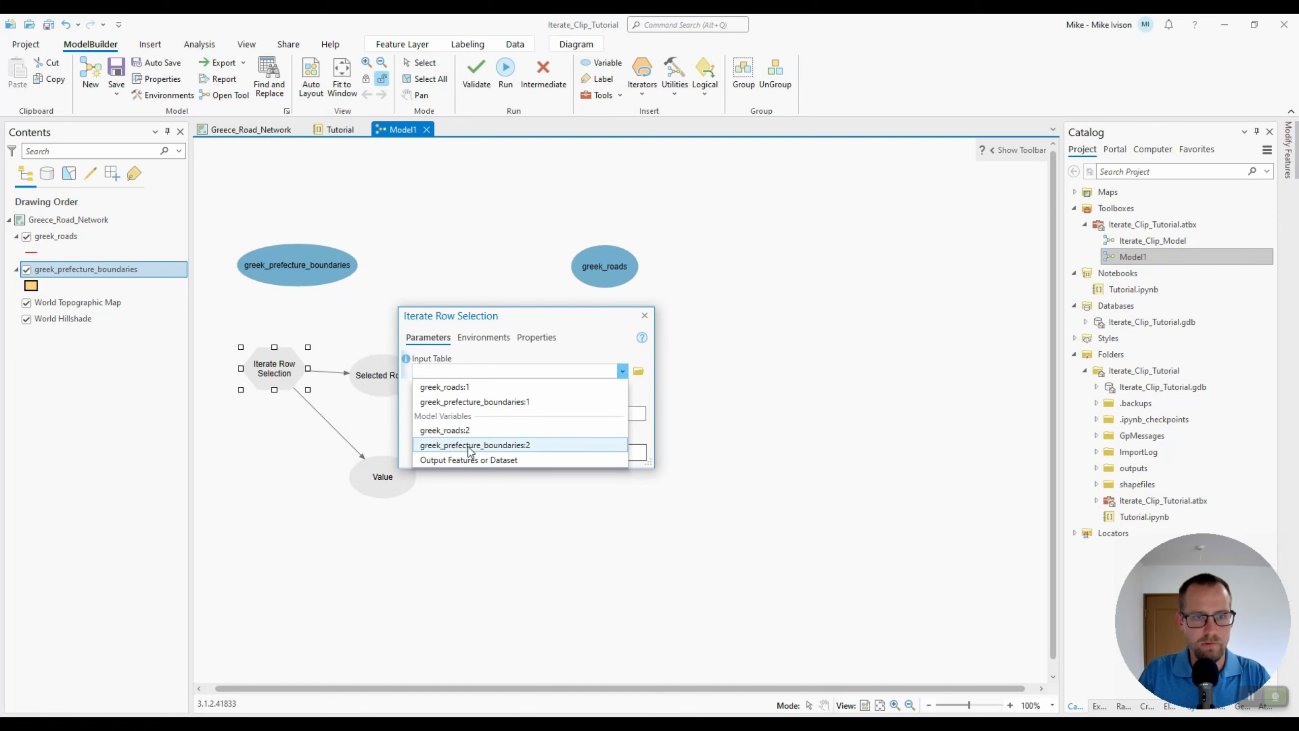
{"action": "left_click", "coordinate": [474, 401]}
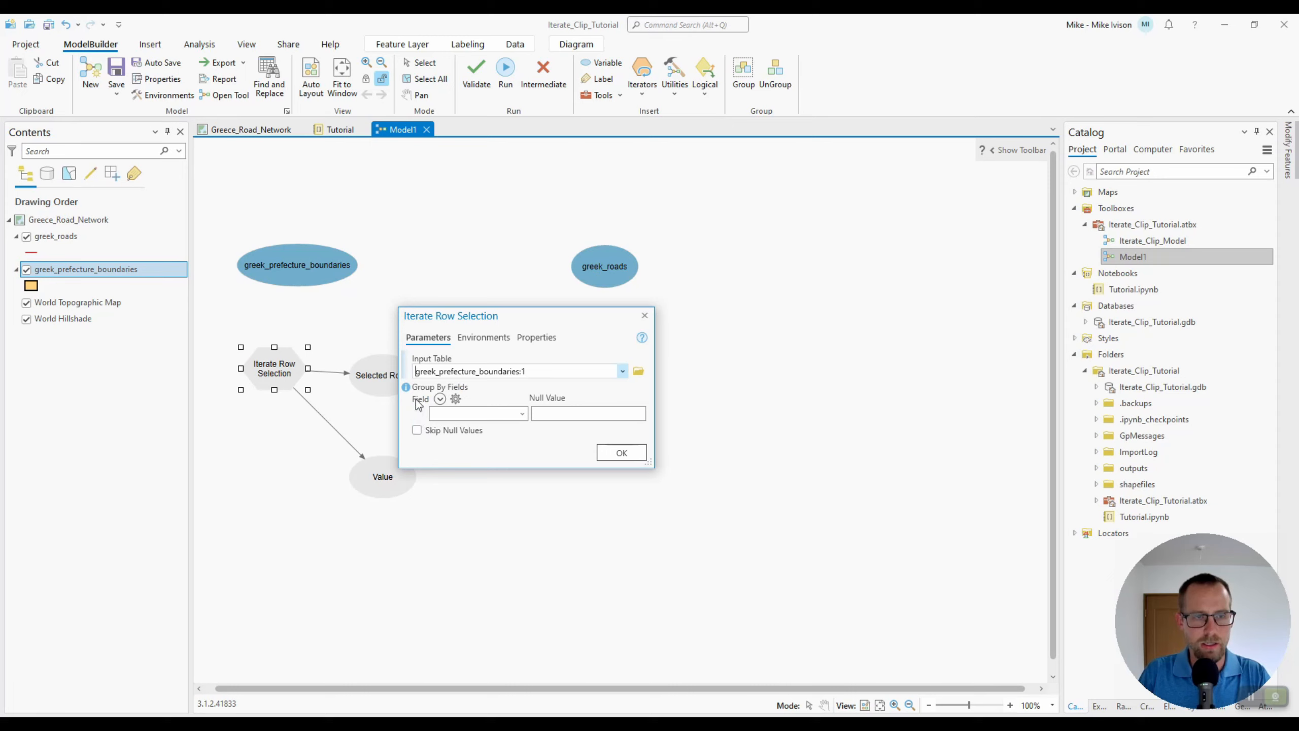
{"action": "left_click", "coordinate": [521, 414]}
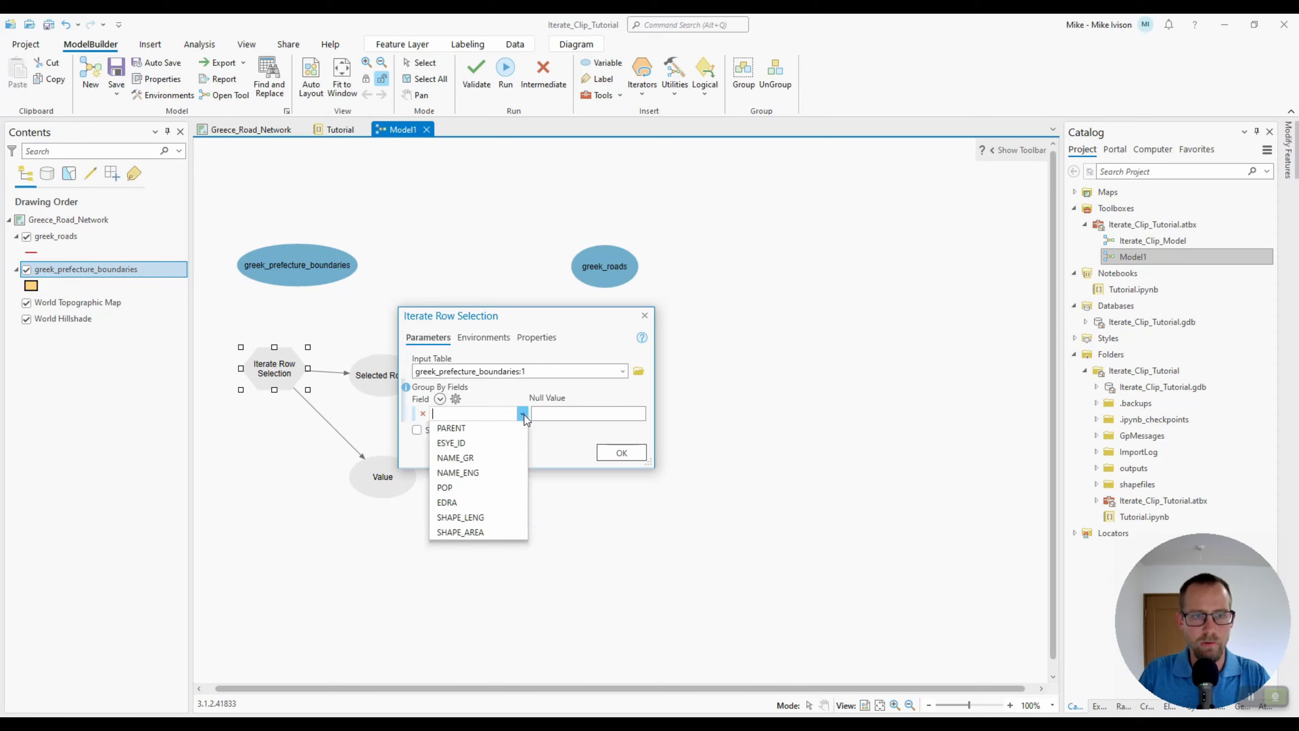
{"action": "left_click", "coordinate": [484, 426]}
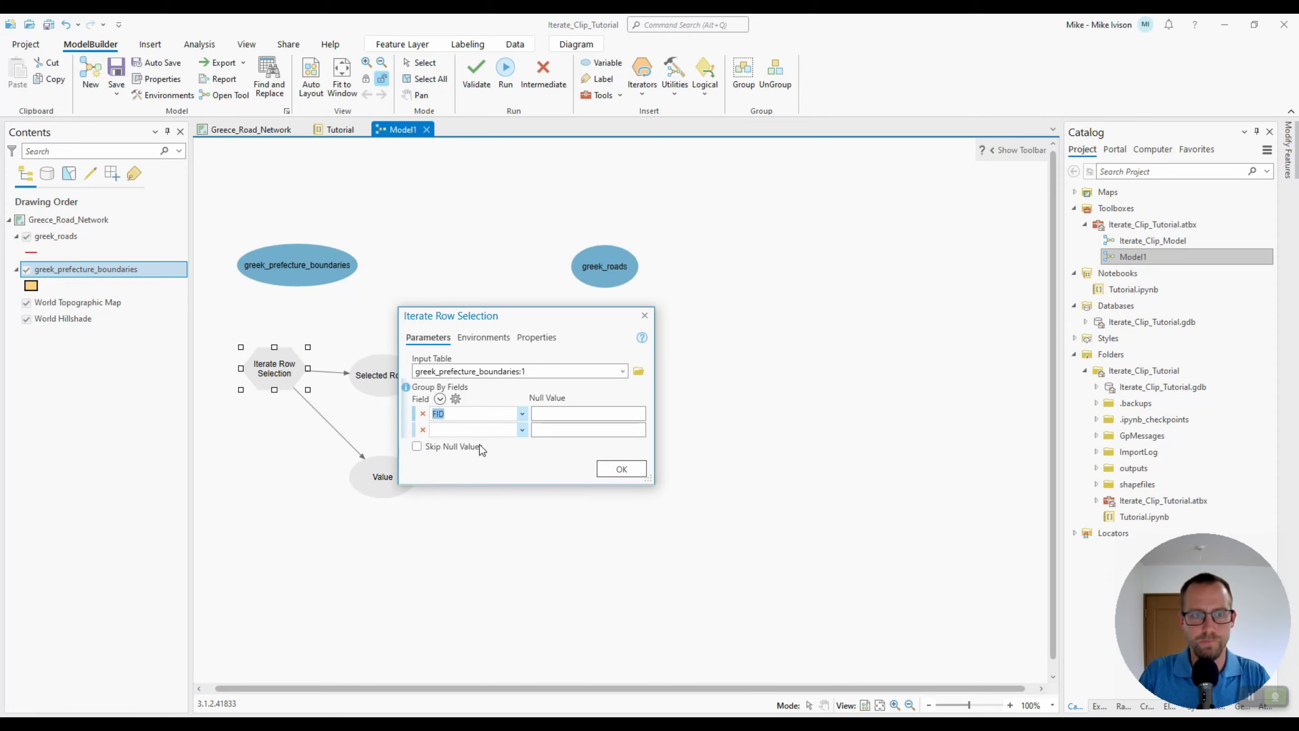
{"action": "left_click", "coordinate": [626, 470]}
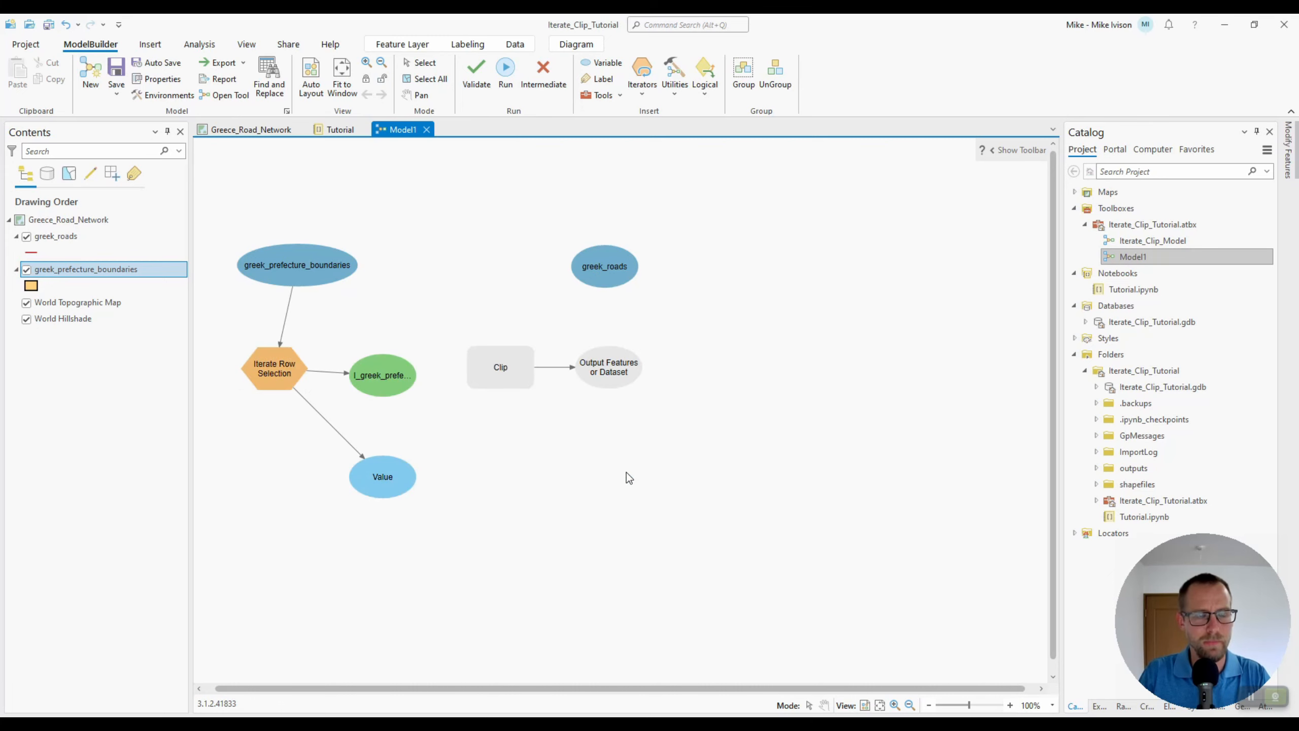
Move greek_roads and the Clip tool with its output higher on the canvas
{"action": "left_click_drag", "start_coordinate": [606, 268], "coordinate": [569, 212]}
{"action": "left_click_drag", "start_coordinate": [699, 306], "coordinate": [493, 426]}
{"action": "left_click_drag", "start_coordinate": [499, 367], "coordinate": [468, 293]}
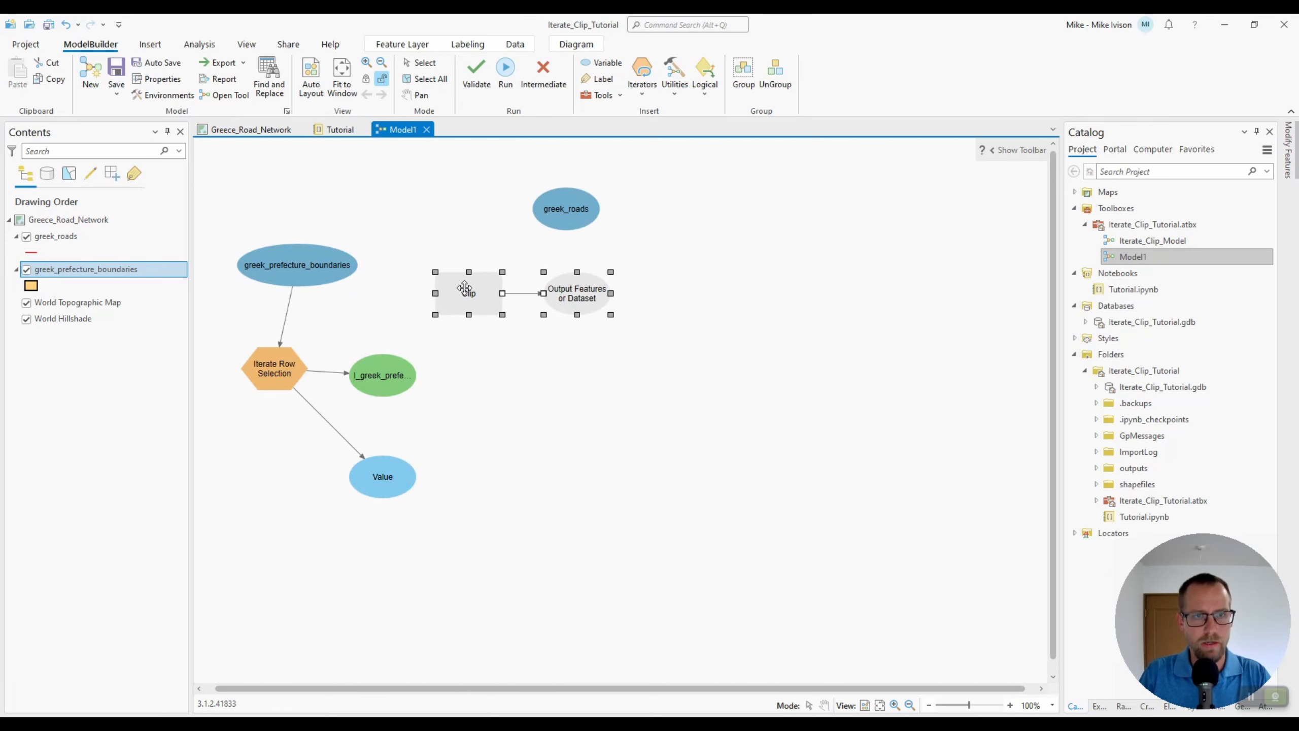
{"action": "left_click", "coordinate": [646, 430]}
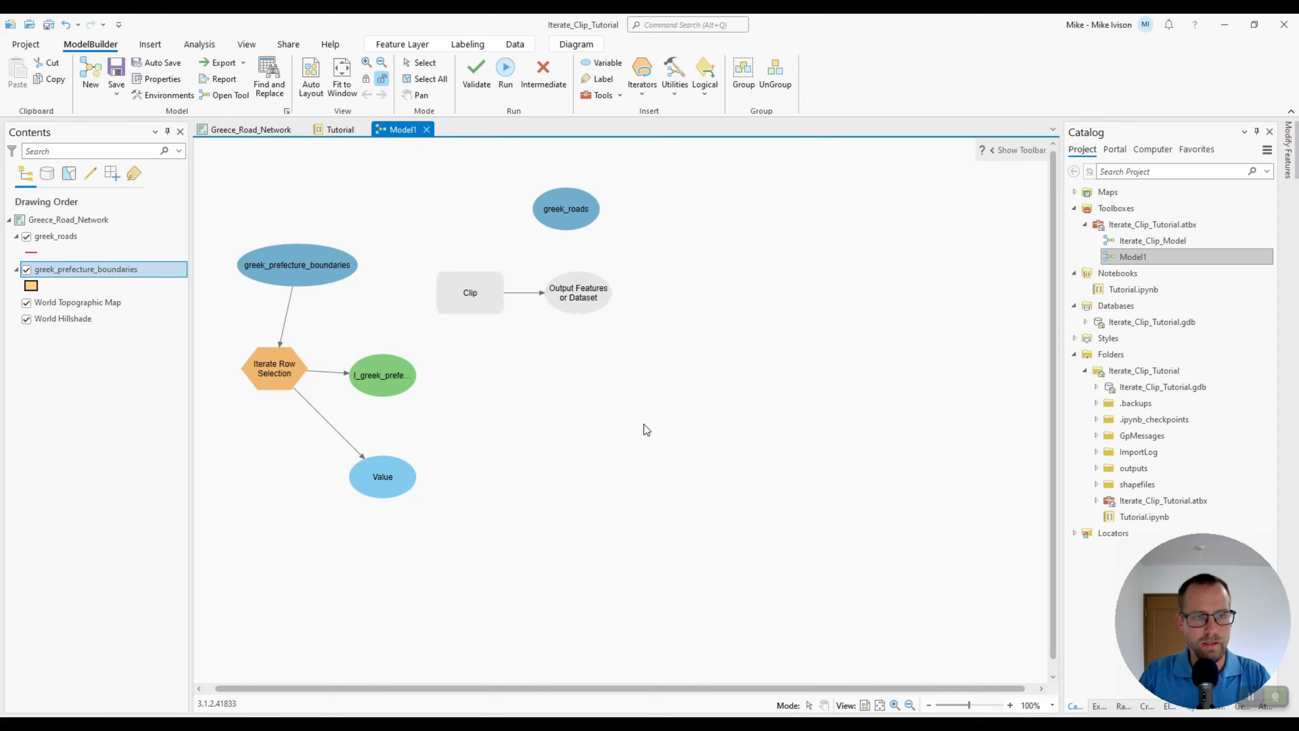
Widen the I_greek_prefecture_boundaries_FID element so its full name shows
{"action": "left_click", "coordinate": [393, 374]}
{"action": "left_click_drag", "start_coordinate": [416, 375], "coordinate": [492, 372]}
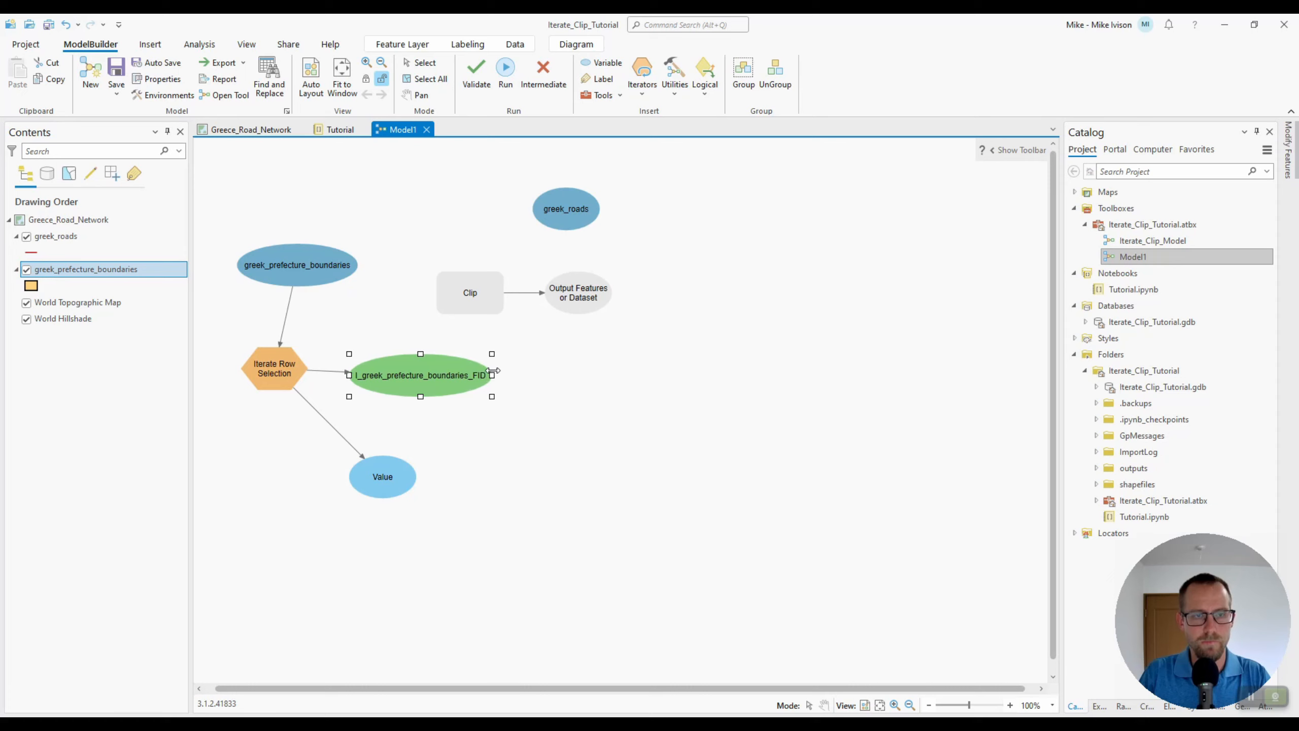
{"action": "left_click", "coordinate": [540, 394]}
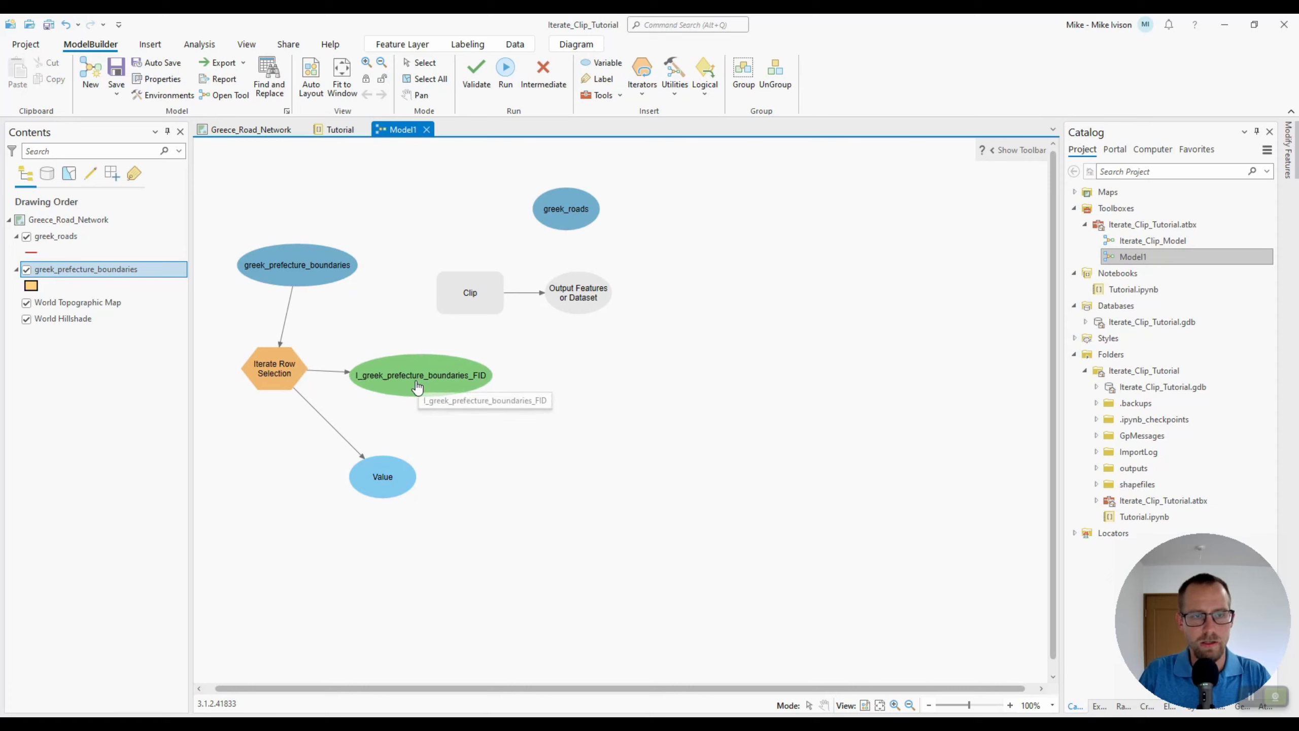
Connect I_greek_prefecture_boundaries_FID to the Clip tool as its Clip Features
{"action": "left_click_drag", "start_coordinate": [417, 387], "coordinate": [472, 301]}
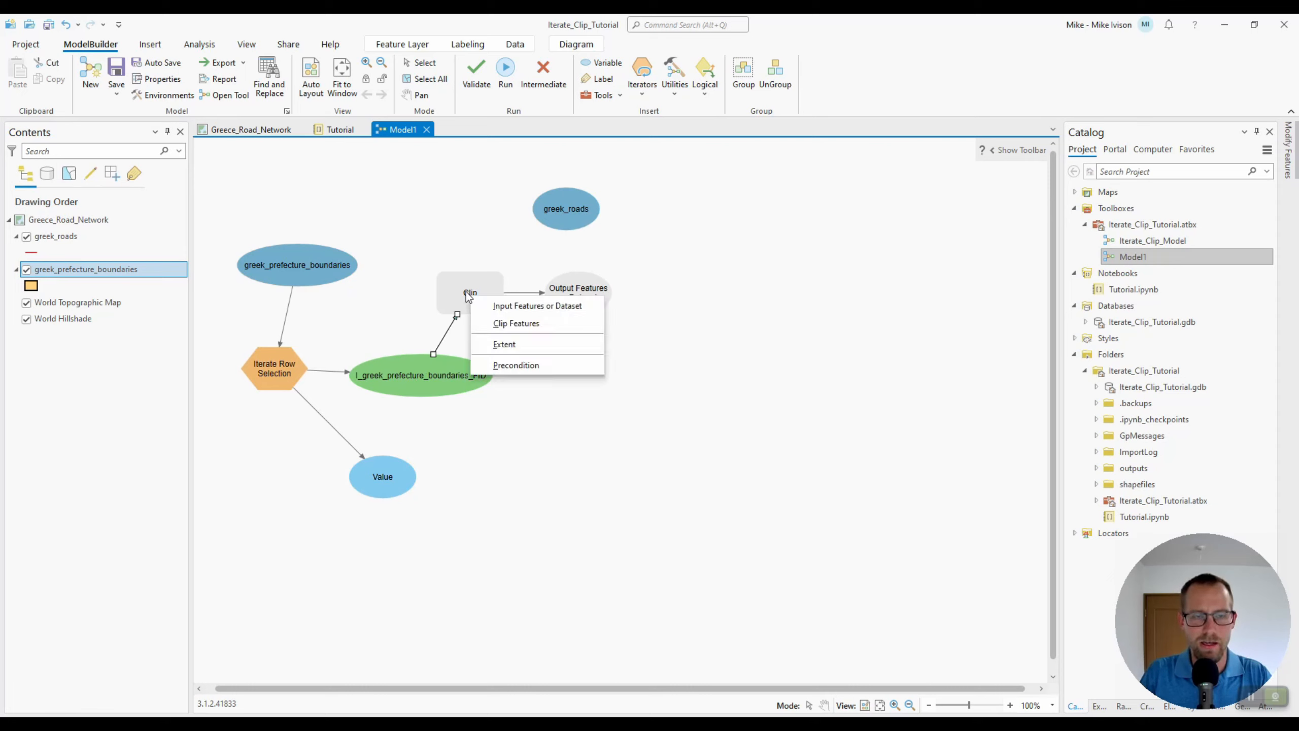
{"action": "left_click", "coordinate": [540, 325]}
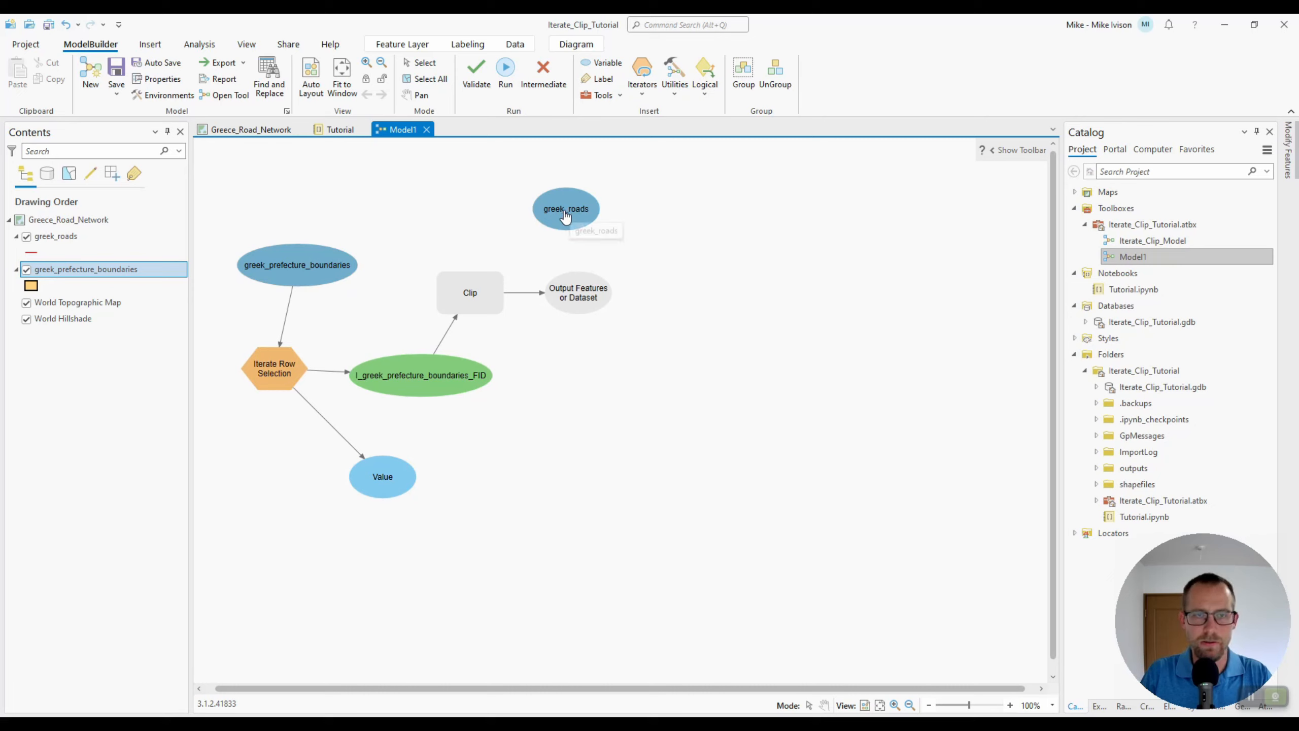
Connect greek_roads to the Clip tool as its Input Features or Dataset
{"action": "left_click_drag", "start_coordinate": [563, 216], "coordinate": [471, 288]}
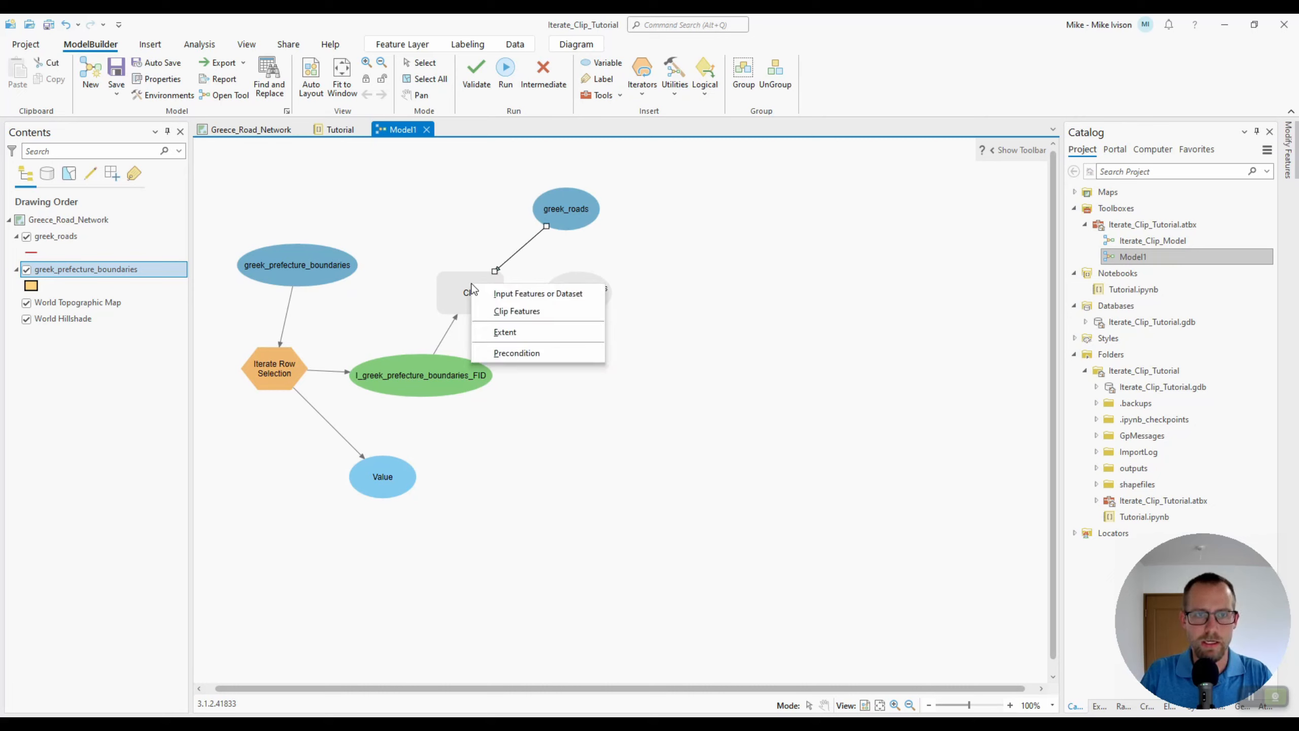
{"action": "left_click", "coordinate": [521, 295]}
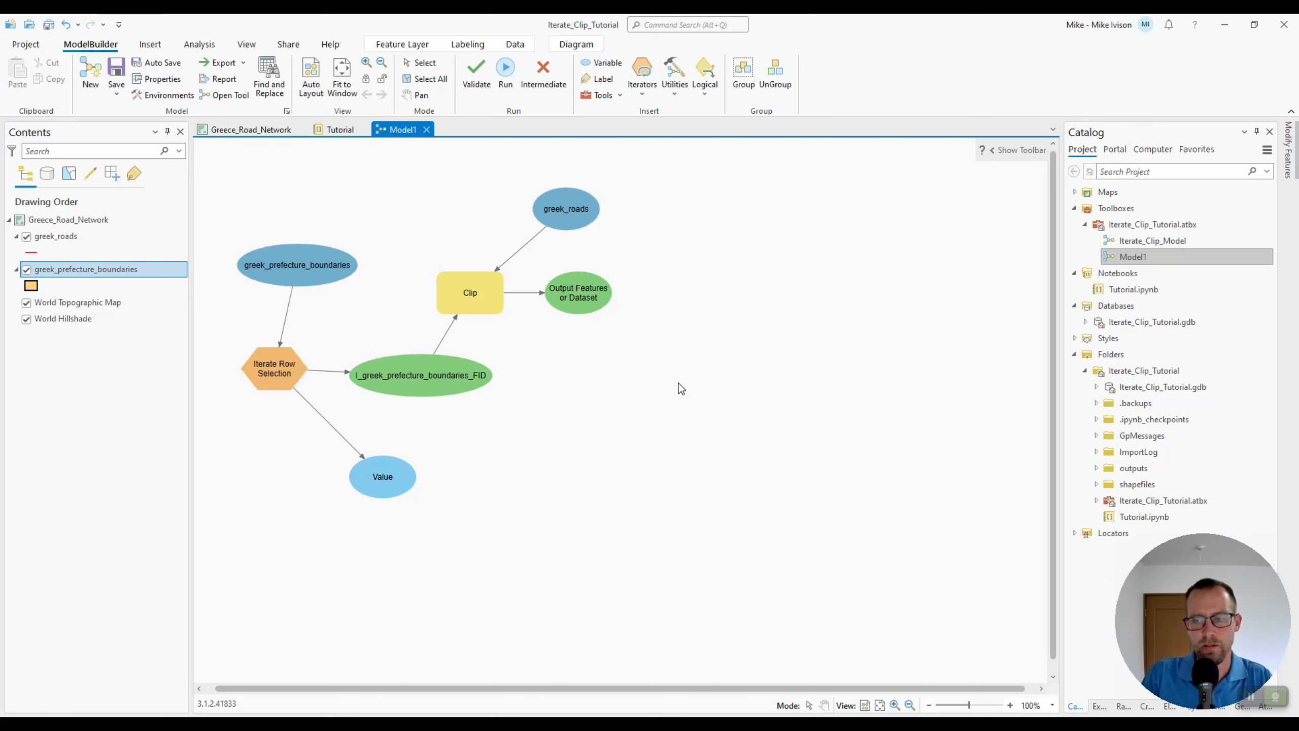
Open the greek_prefecture_boundaries attribute table, review the NAME_ENG column values, and close the table
{"action": "right_click", "coordinate": [118, 272]}
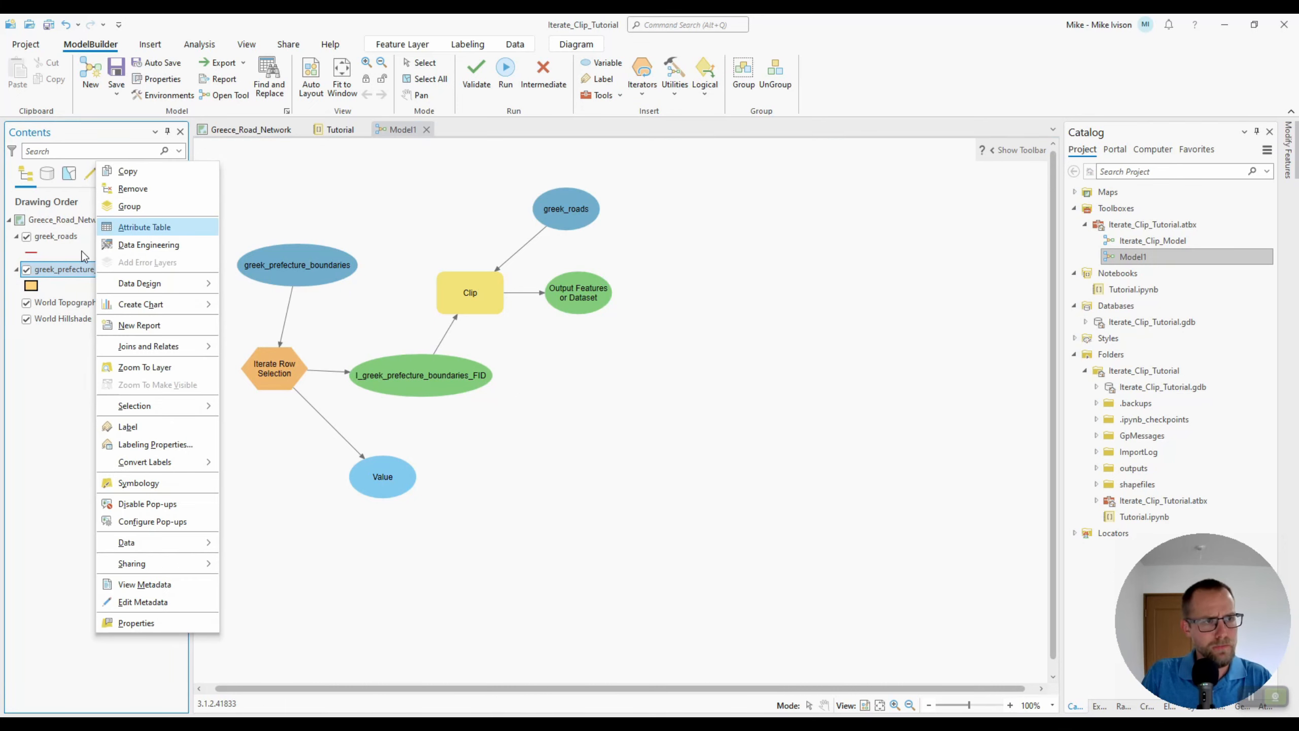
{"action": "left_click", "coordinate": [141, 228]}
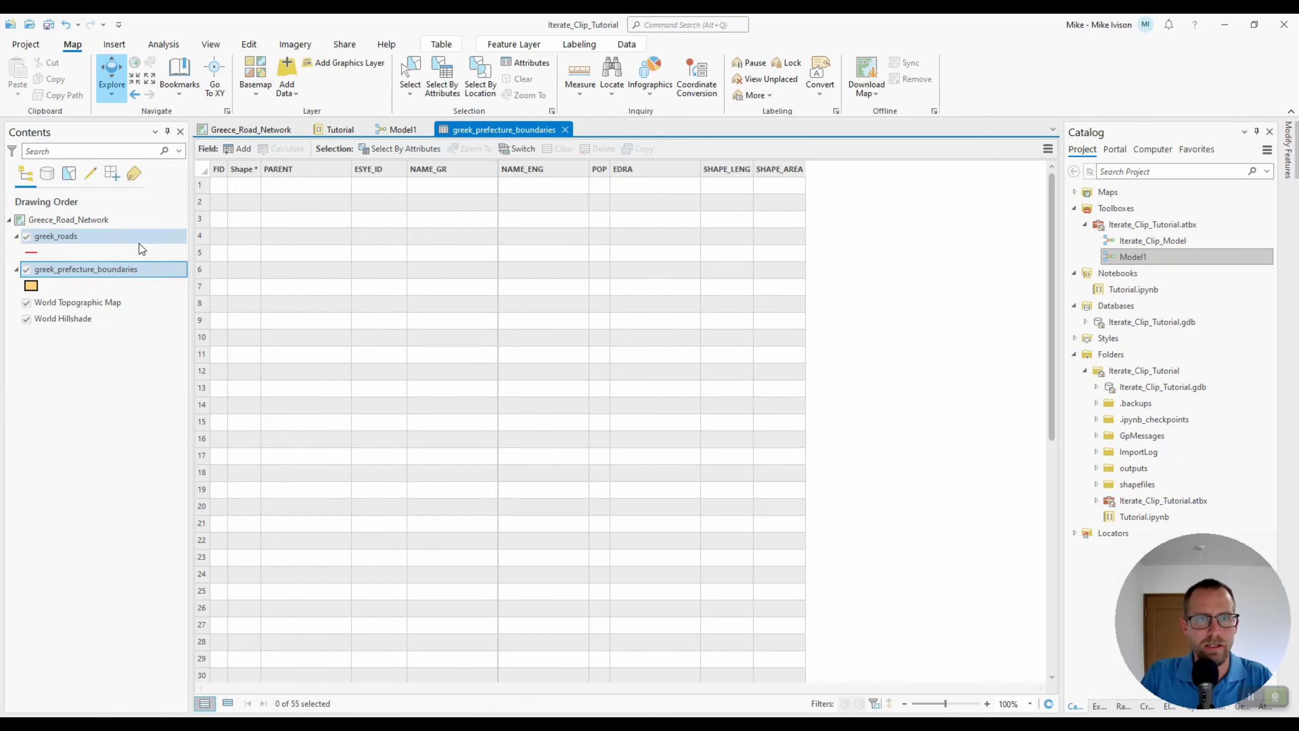
{"action": "left_click", "coordinate": [548, 170]}
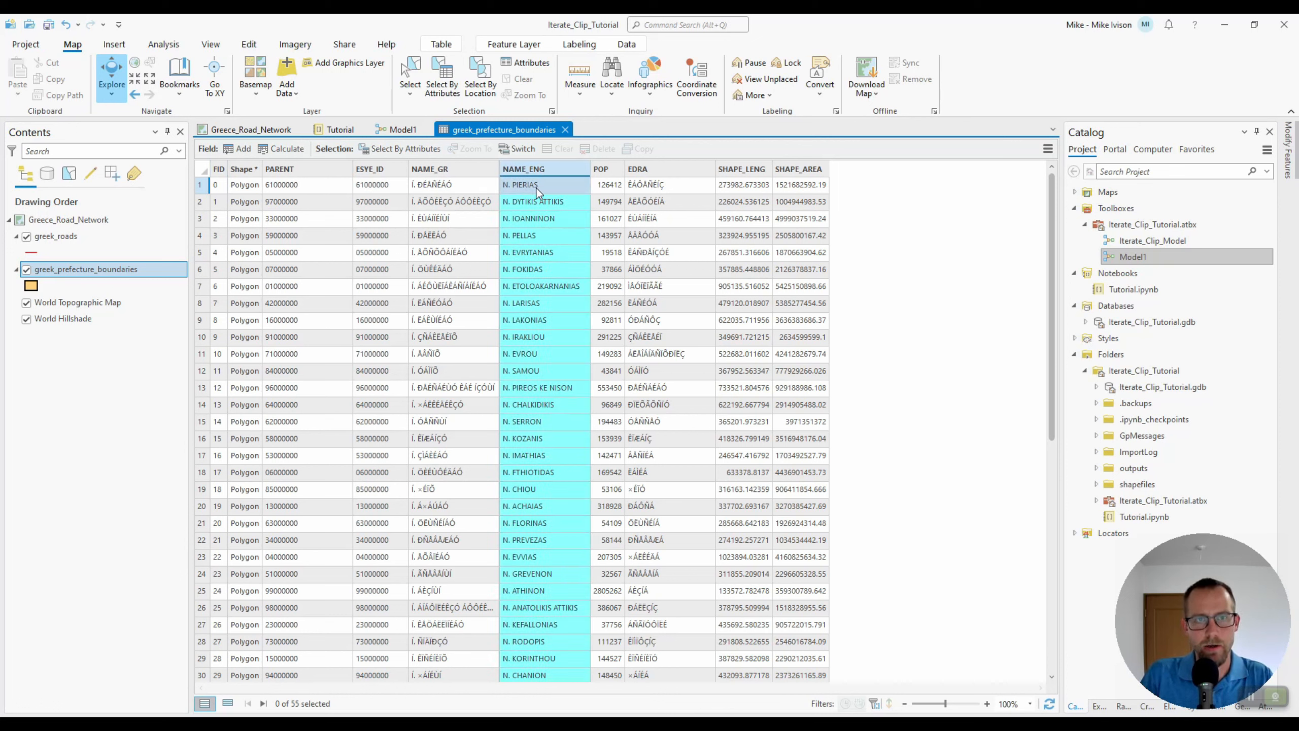
{"action": "left_click", "coordinate": [574, 206]}
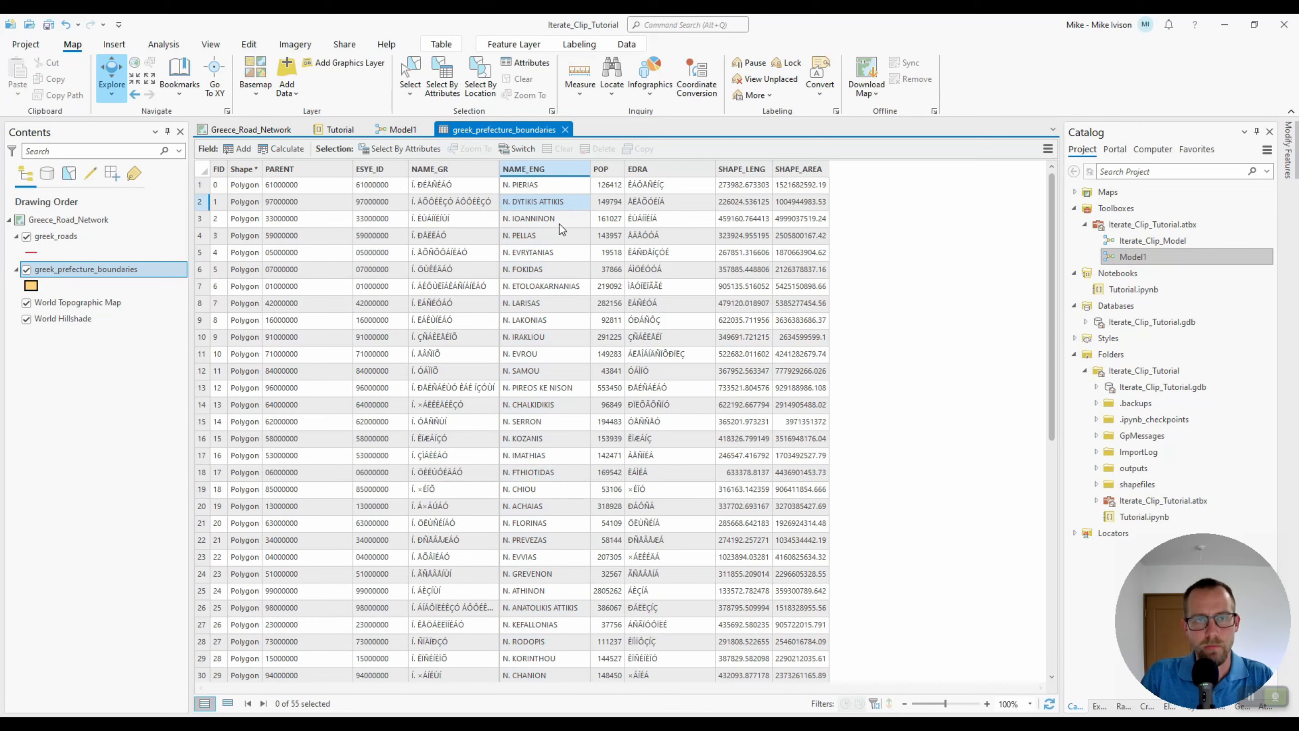
{"action": "left_click", "coordinate": [559, 221]}
{"action": "left_click", "coordinate": [549, 237]}
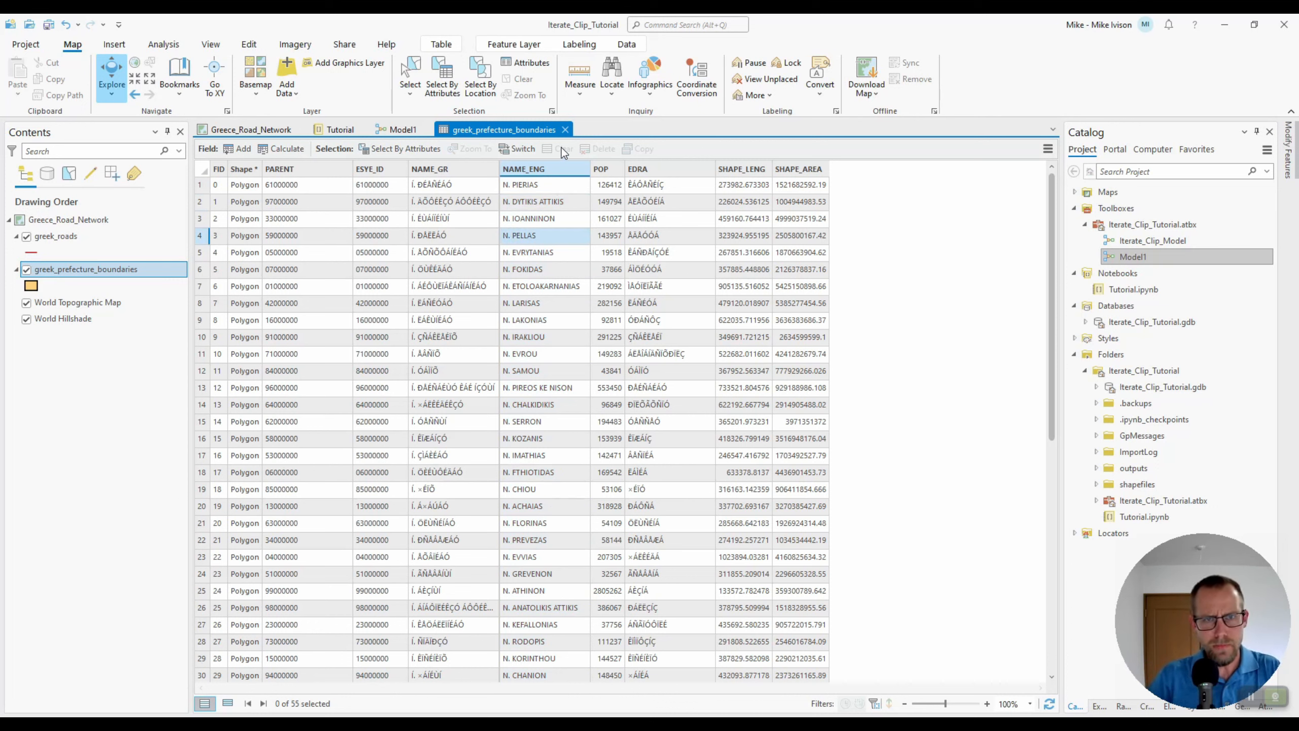
{"action": "left_click", "coordinate": [565, 131]}
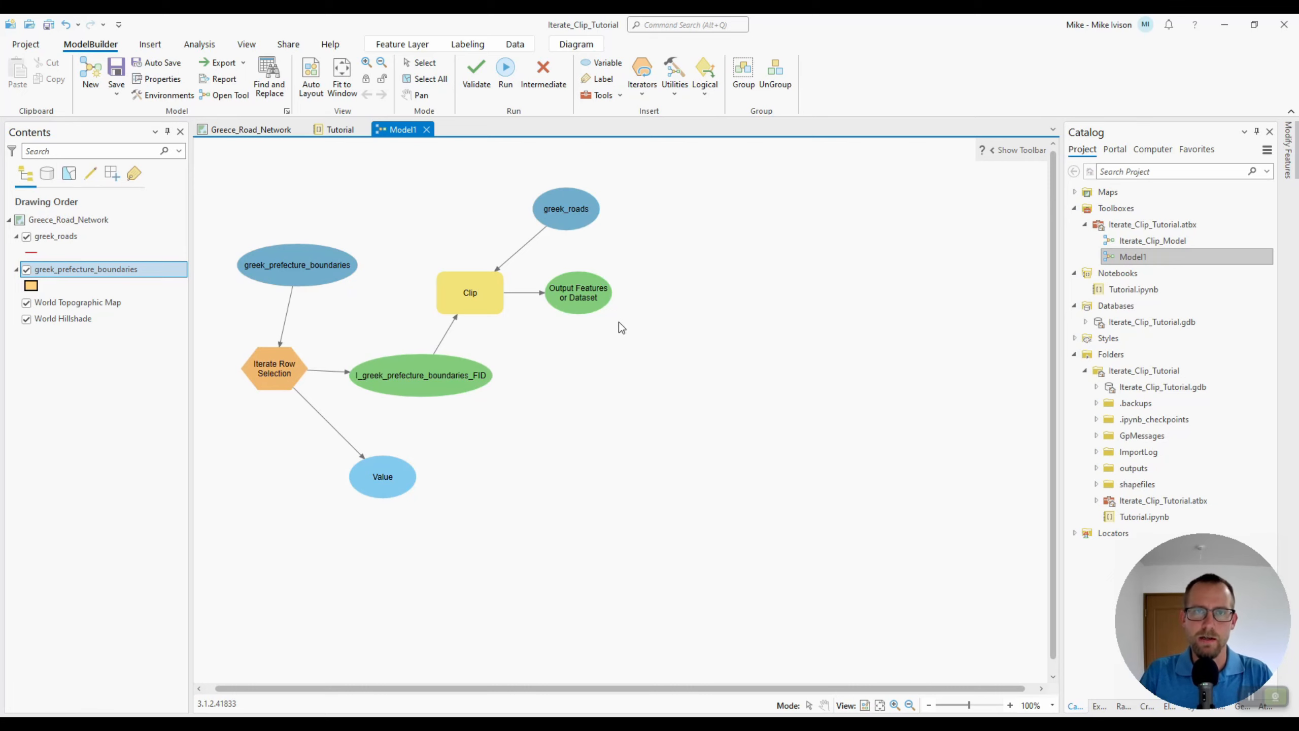
Add a Get Field Value tool reading the NAME_ENG field from I_greek_prefecture_boundaries_FID as its input table
{"action": "left_click", "coordinate": [673, 97]}
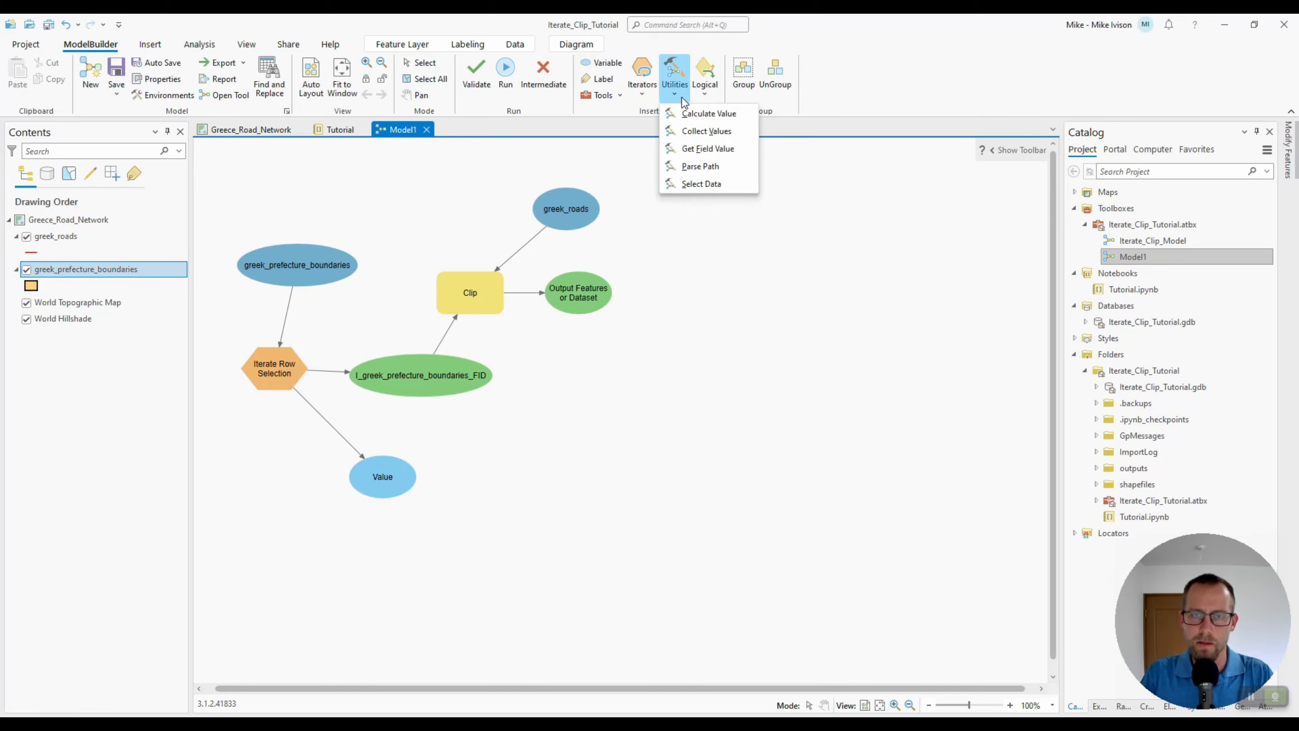
{"action": "left_click", "coordinate": [706, 148]}
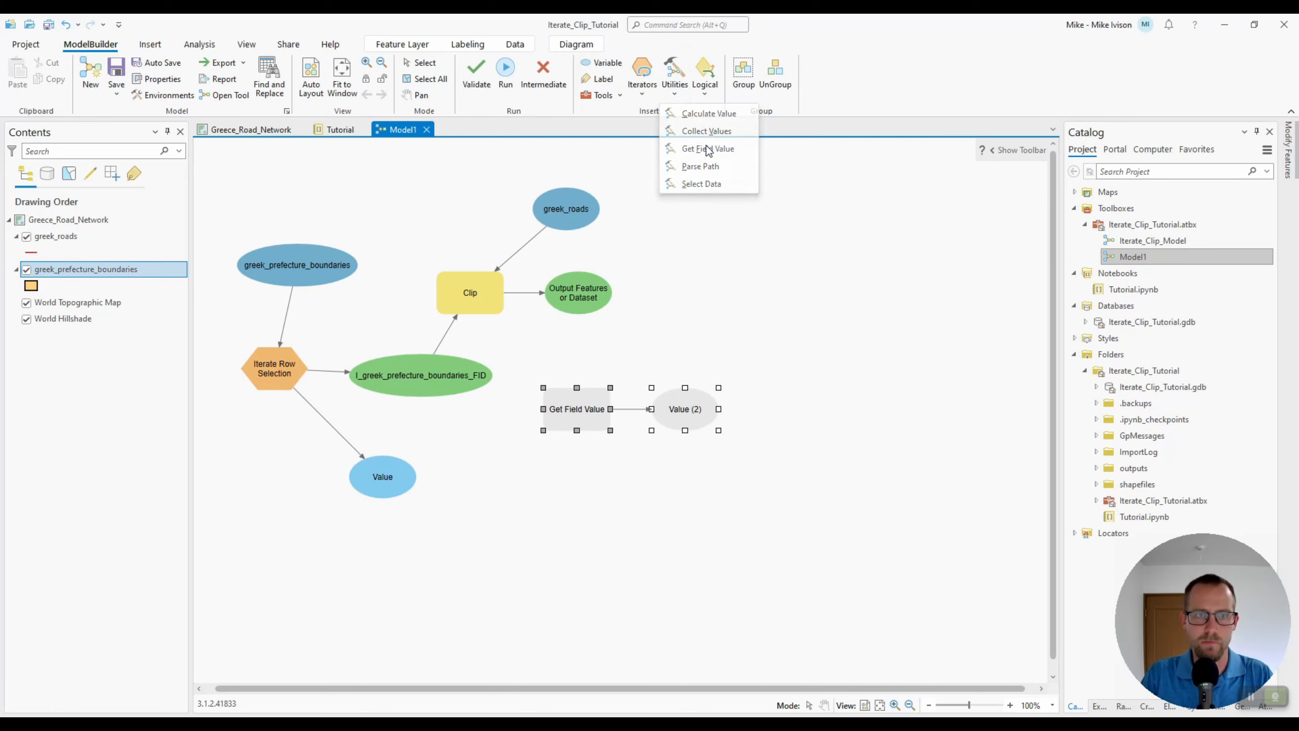
{"action": "double_click", "coordinate": [576, 409]}
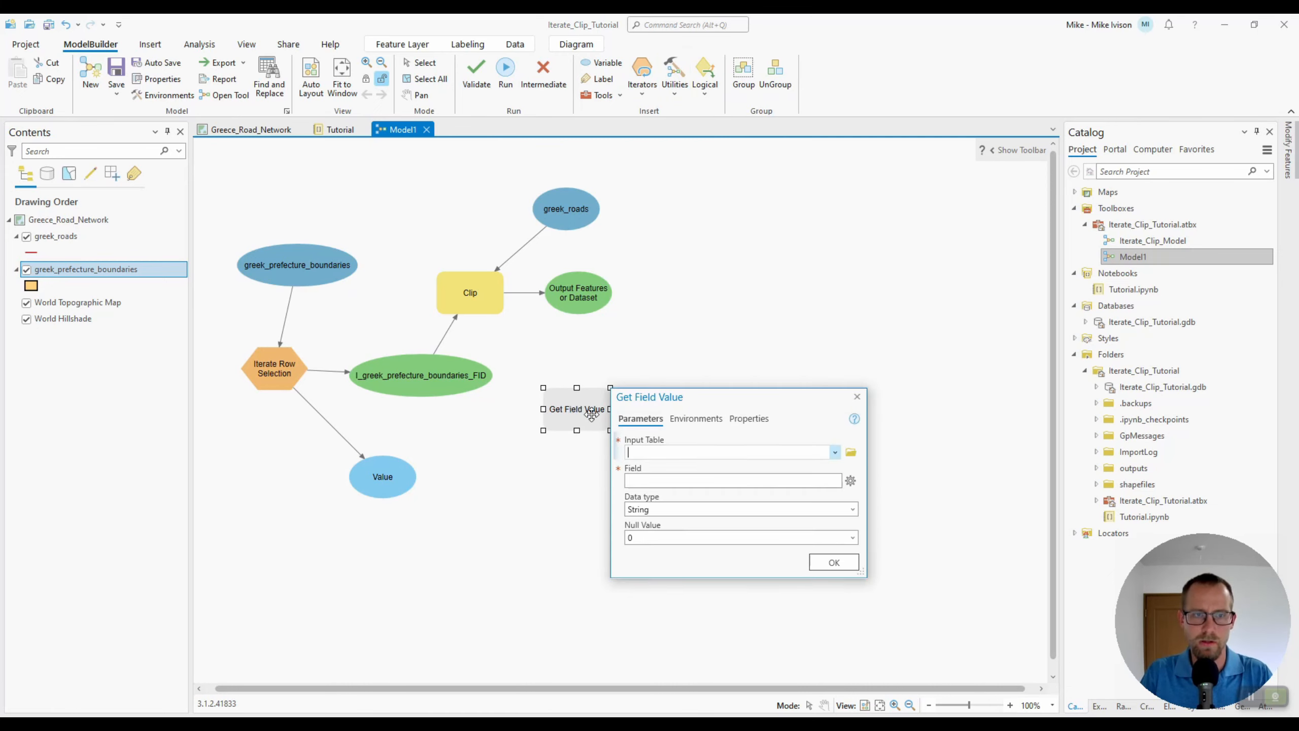
{"action": "left_click", "coordinate": [834, 452]}
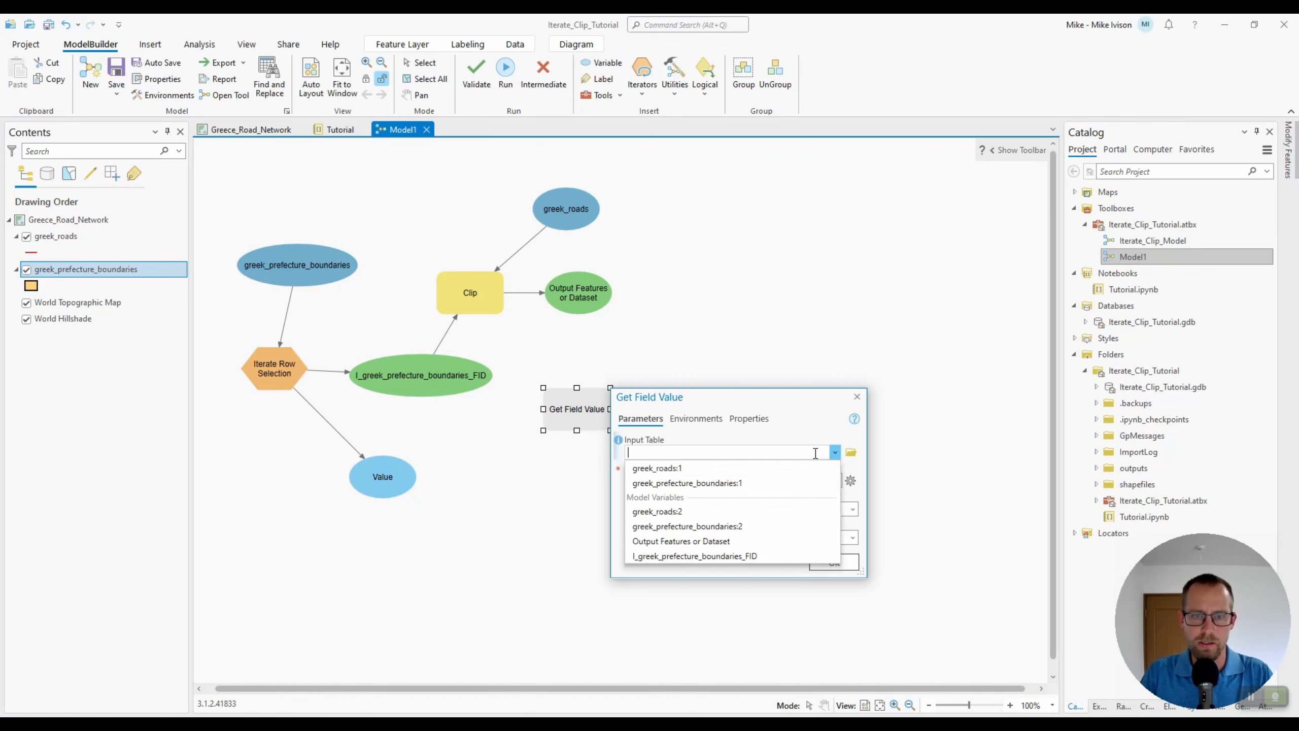
{"action": "left_click", "coordinate": [703, 554]}
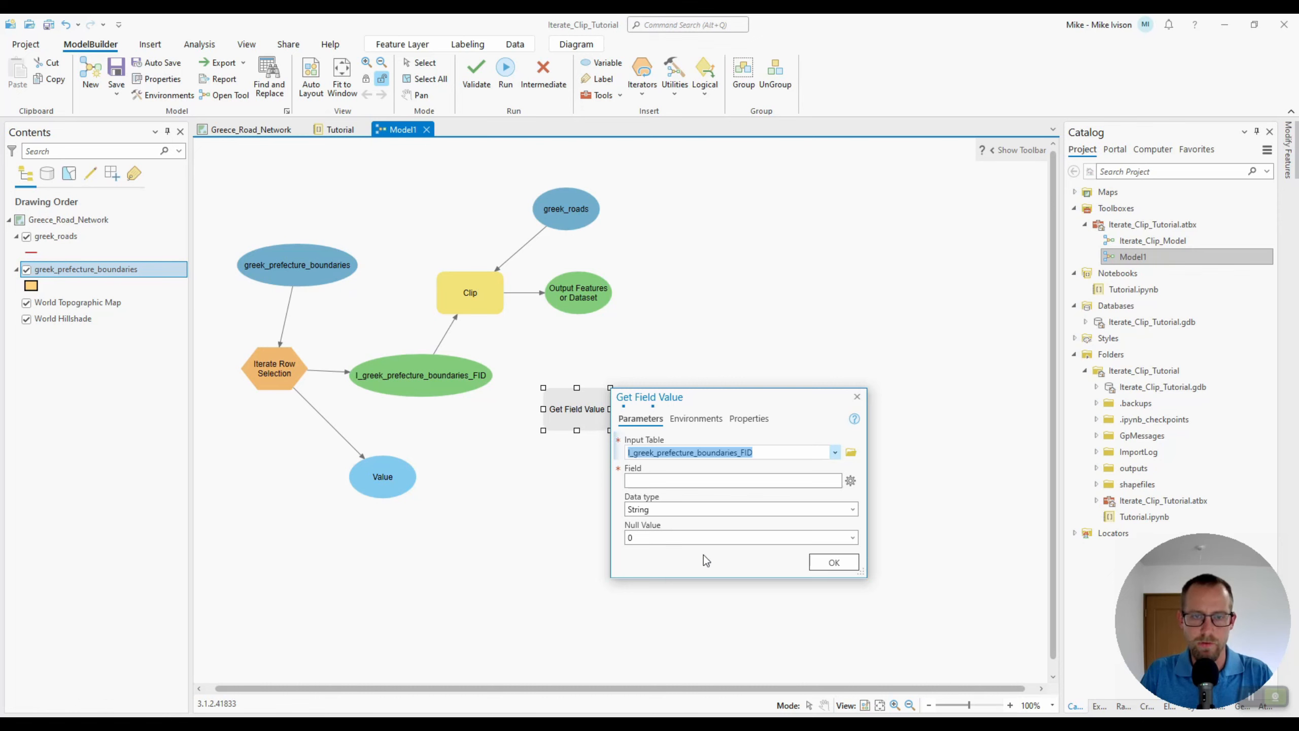
{"action": "left_click_drag", "start_coordinate": [739, 387], "coordinate": [758, 368]}
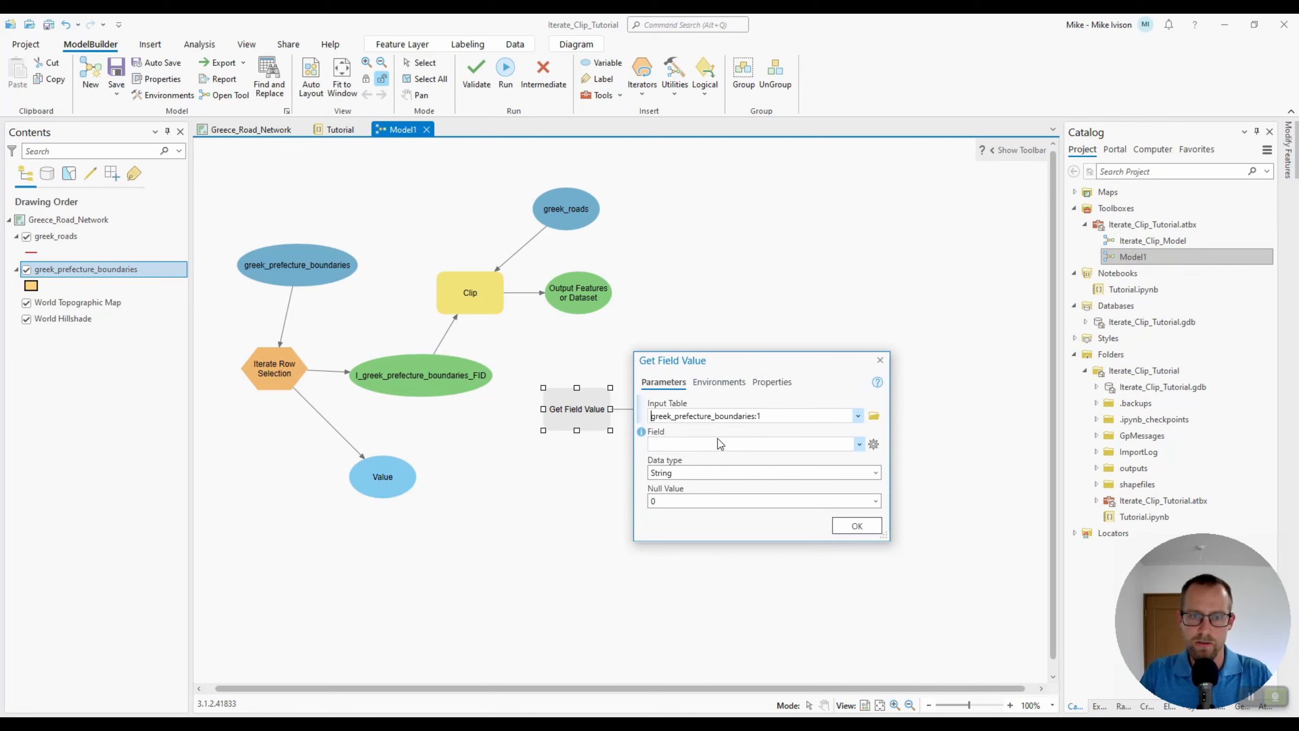
{"action": "left_click", "coordinate": [858, 443]}
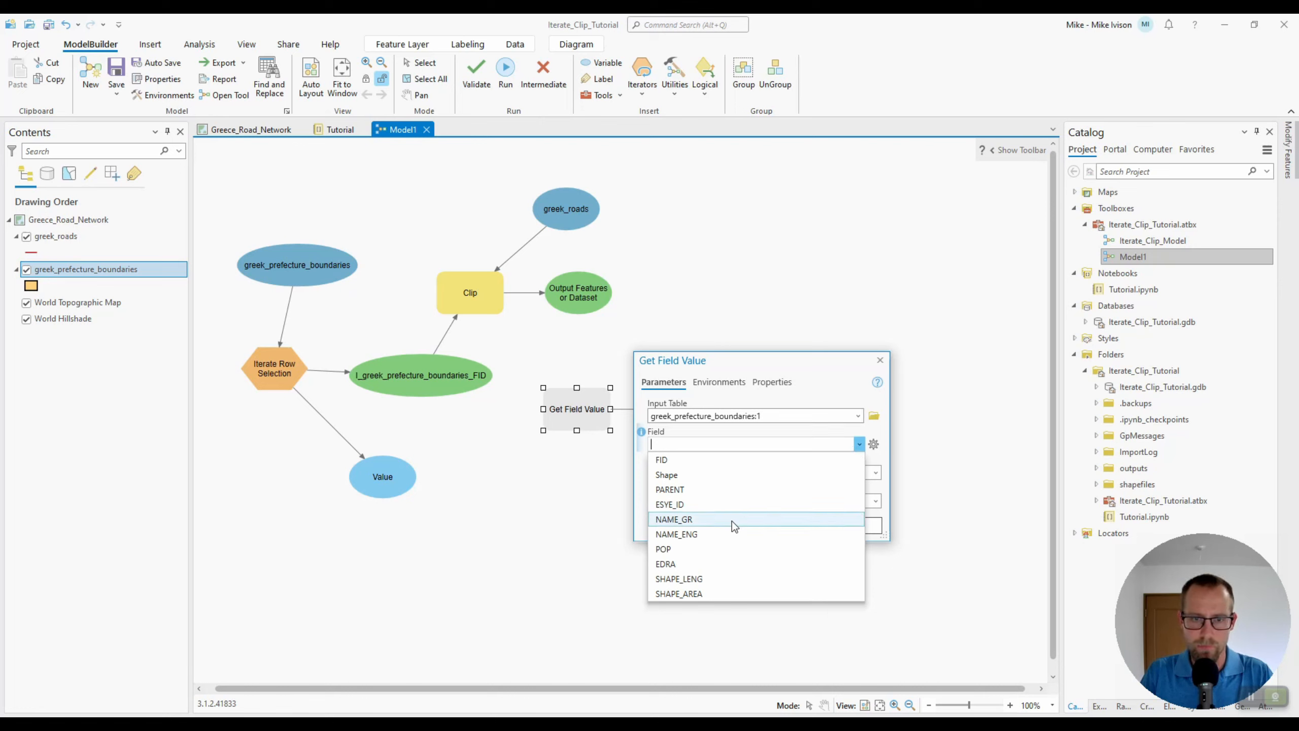
{"action": "left_click", "coordinate": [713, 534]}
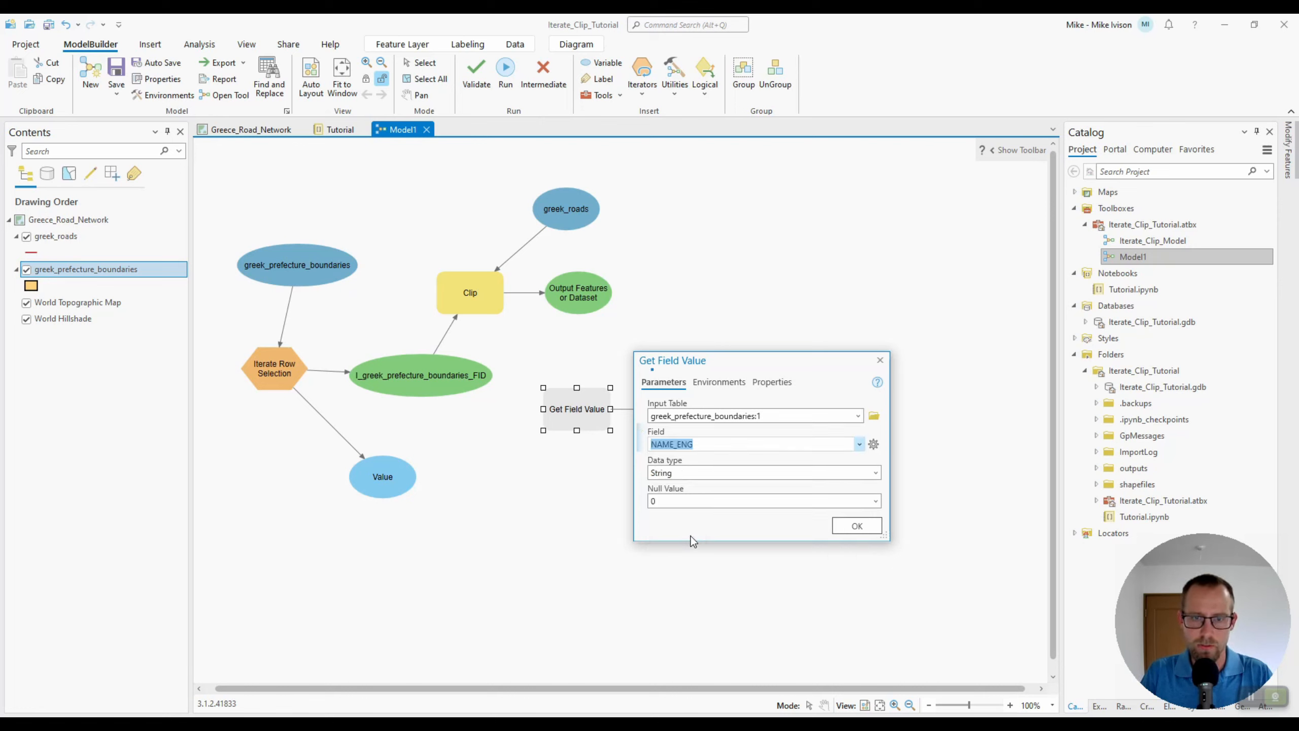
{"action": "left_click", "coordinate": [867, 524]}
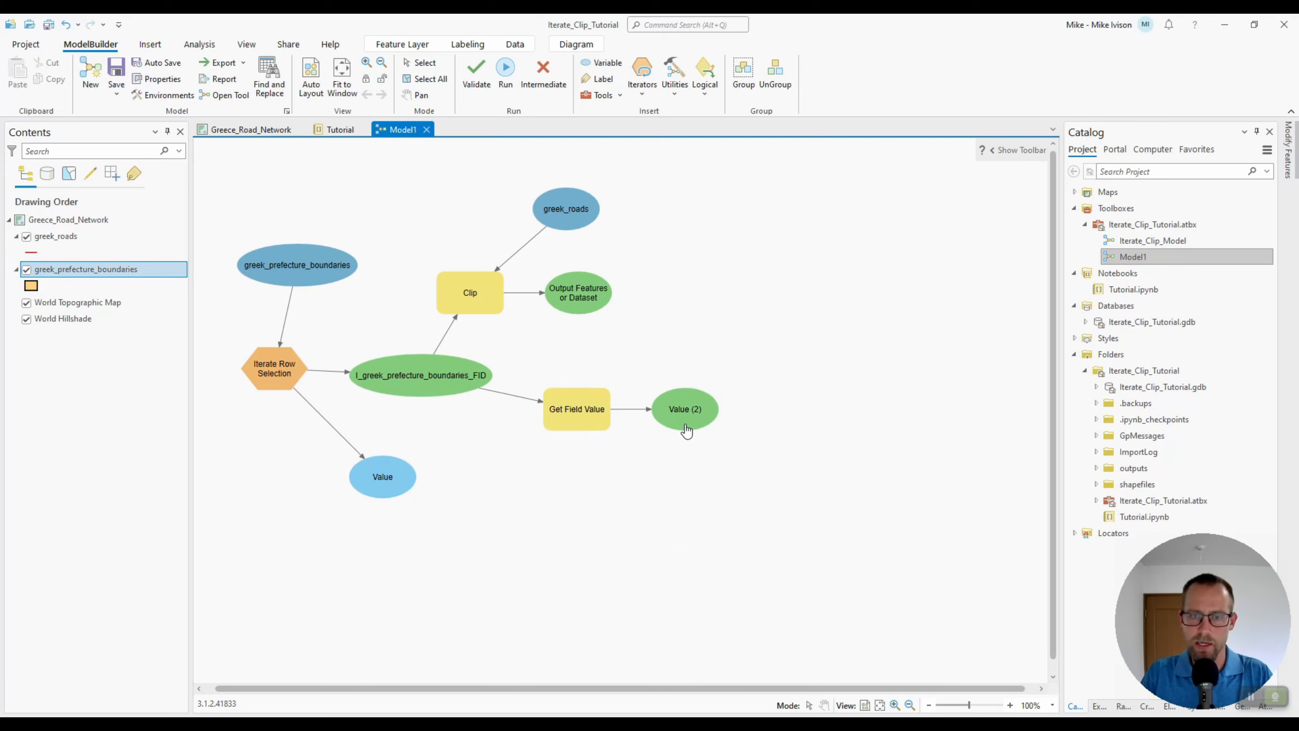
Rename the Get Field Value output variable to NAME_ENG
{"action": "mouse_move", "coordinate": [684, 425]}
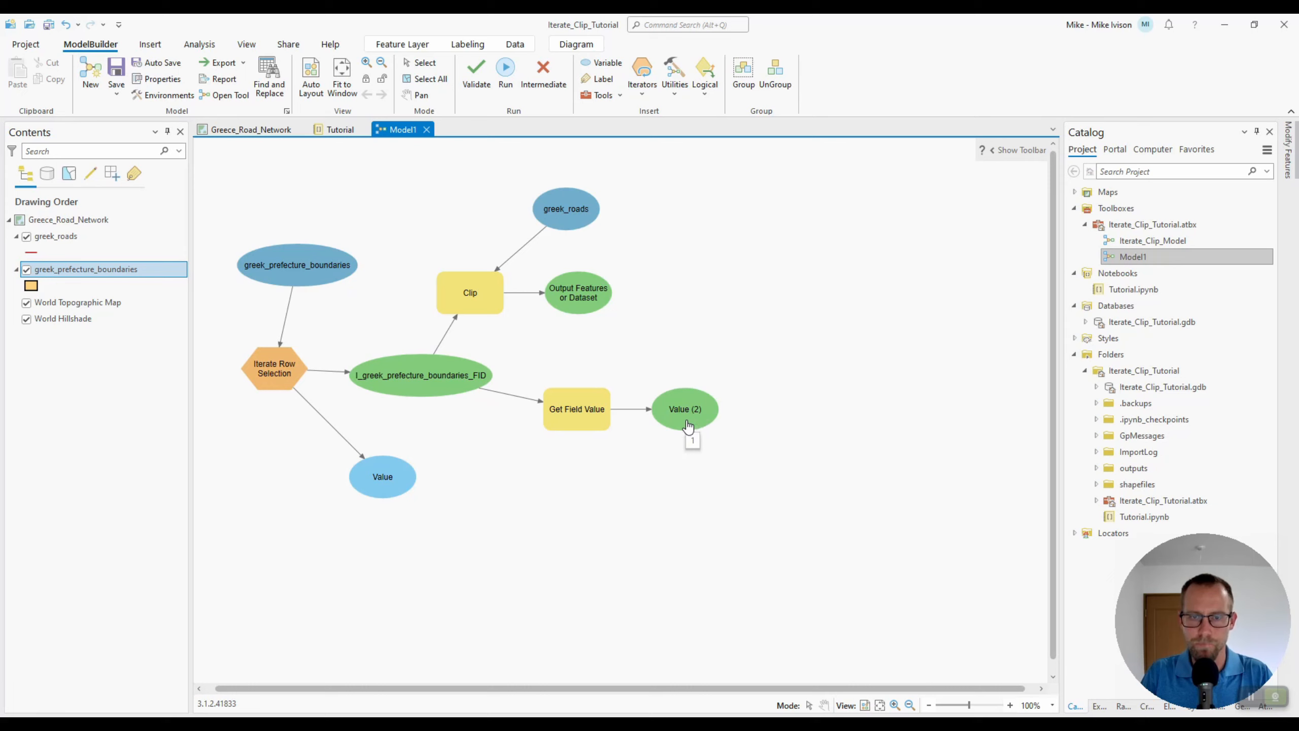
{"action": "right_click", "coordinate": [687, 424]}
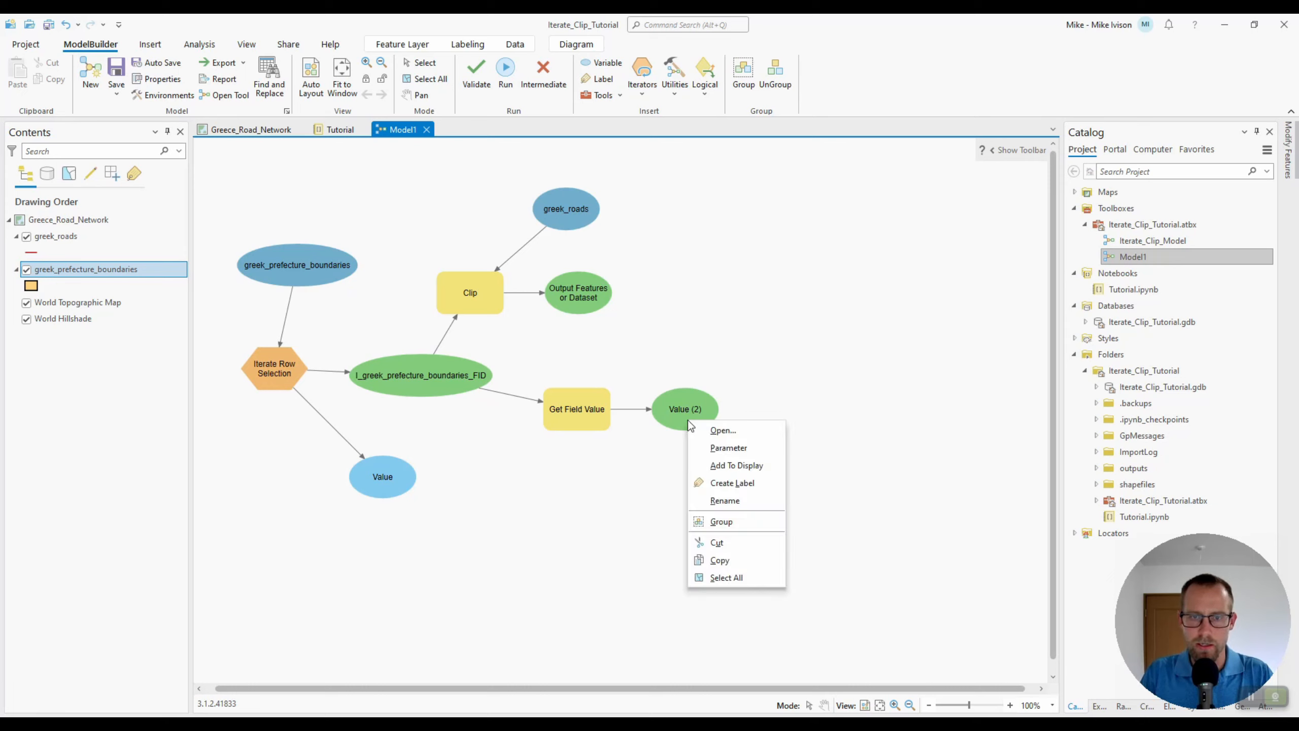
{"action": "left_click", "coordinate": [735, 500]}
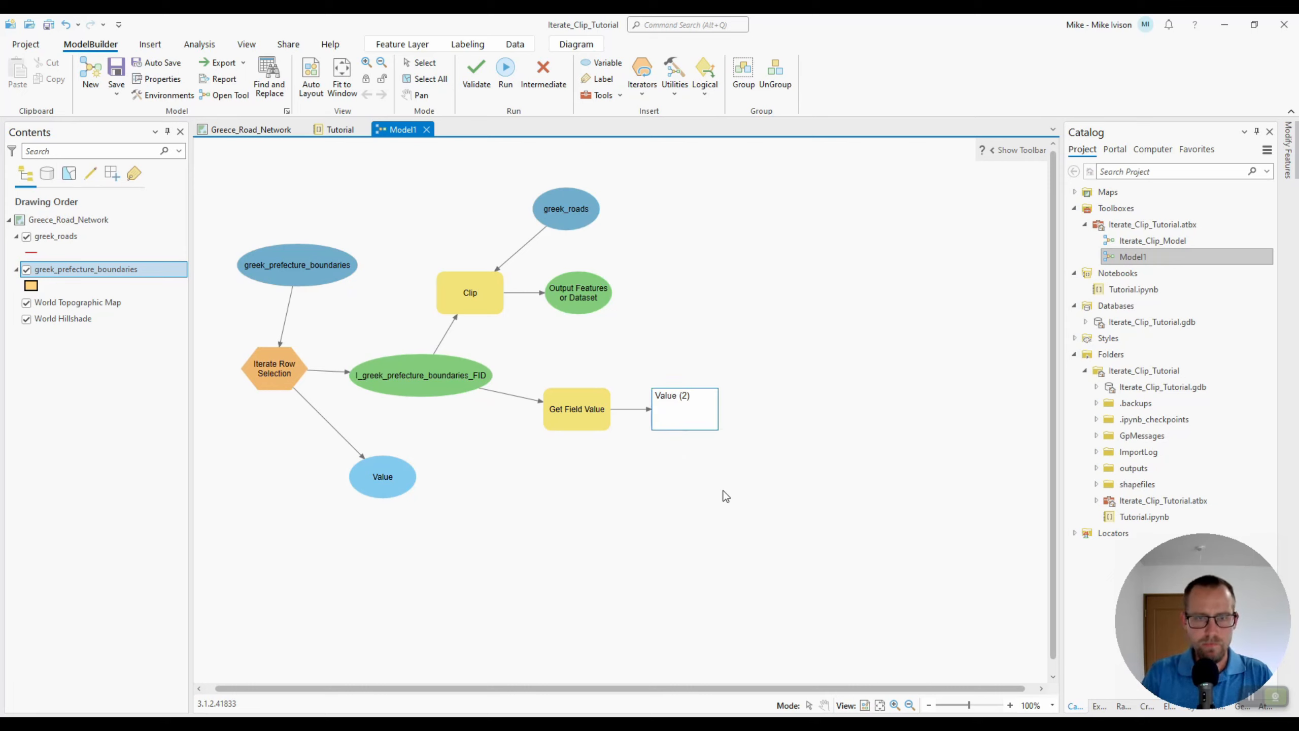
{"action": "left_click_drag", "start_coordinate": [692, 400], "coordinate": [650, 405]}
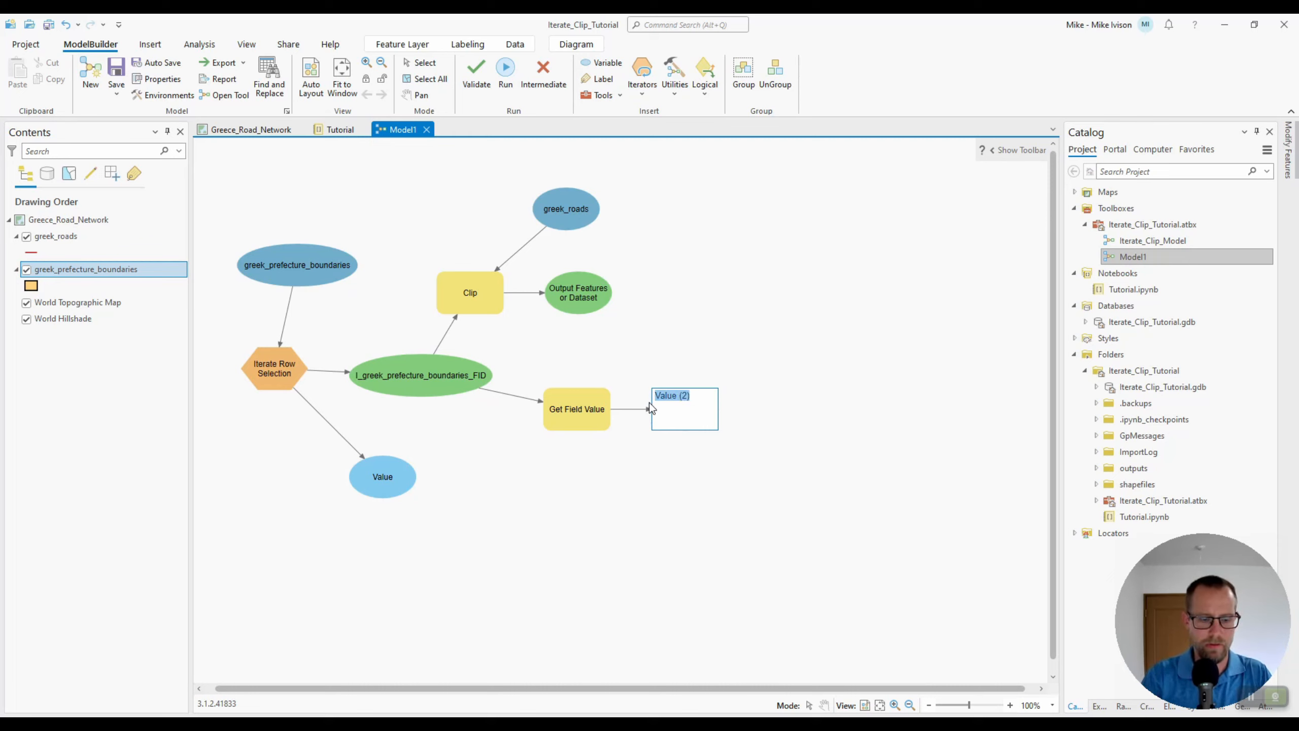
{"action": "type", "text": "NAME_ENG"}
{"action": "key", "text": "Return"}
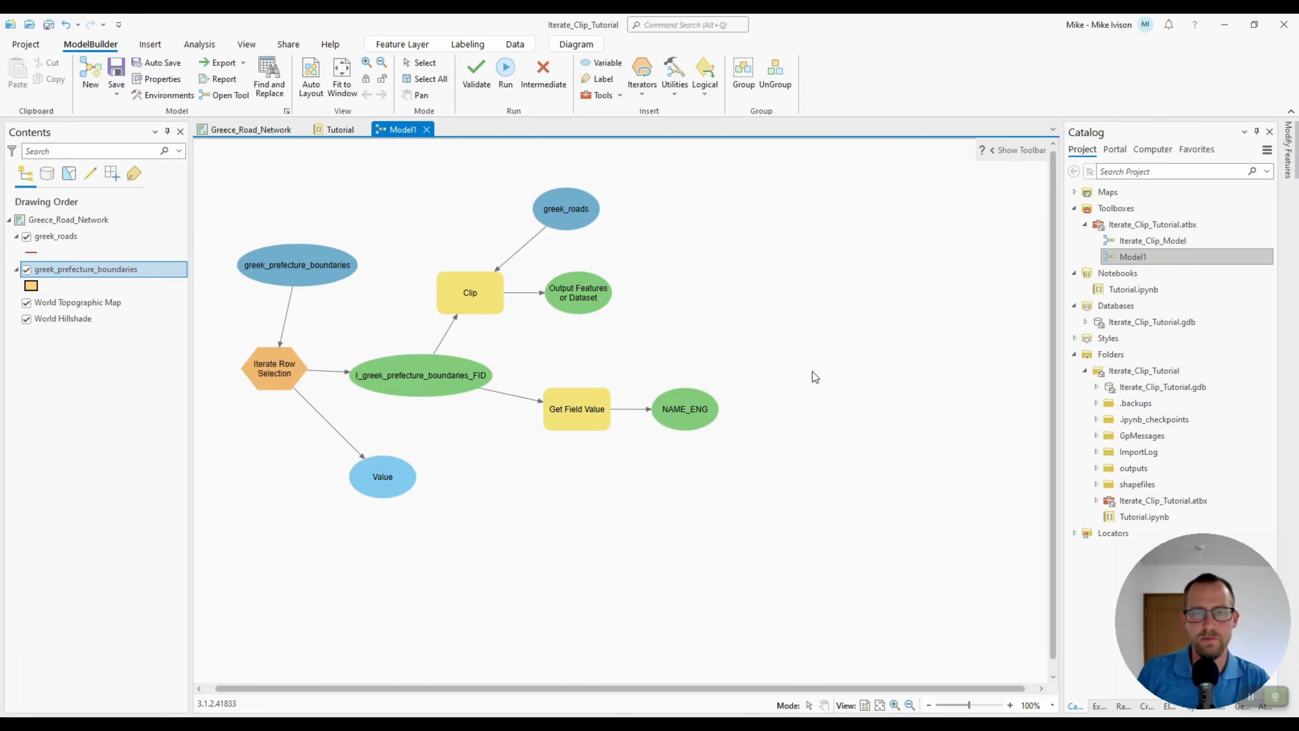
Rearrange the model, moving Clip and its inputs up right and Get Field Value with NAME_ENG down left
{"action": "left_click_drag", "start_coordinate": [786, 369], "coordinate": [688, 441]}
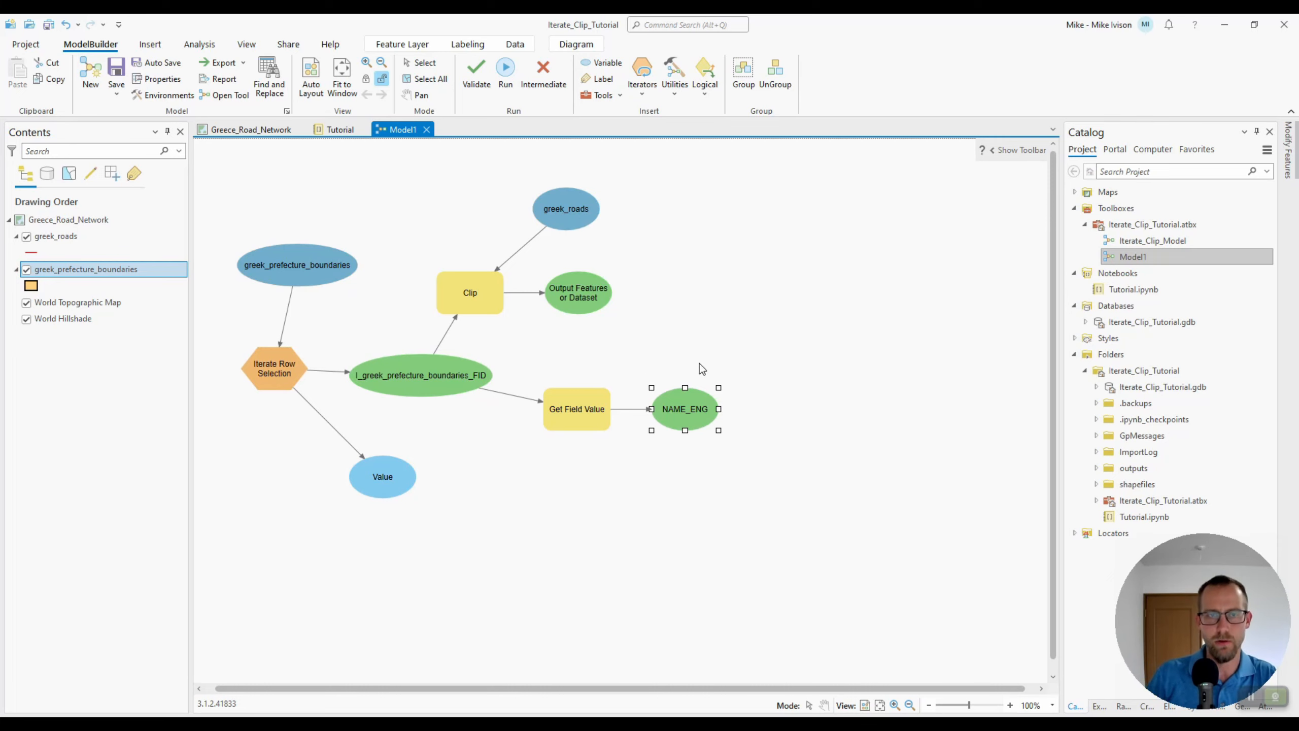
{"action": "left_click_drag", "start_coordinate": [647, 187], "coordinate": [783, 331]}
{"action": "left_click_drag", "start_coordinate": [737, 383], "coordinate": [485, 524]}
{"action": "left_click", "coordinate": [698, 470]}
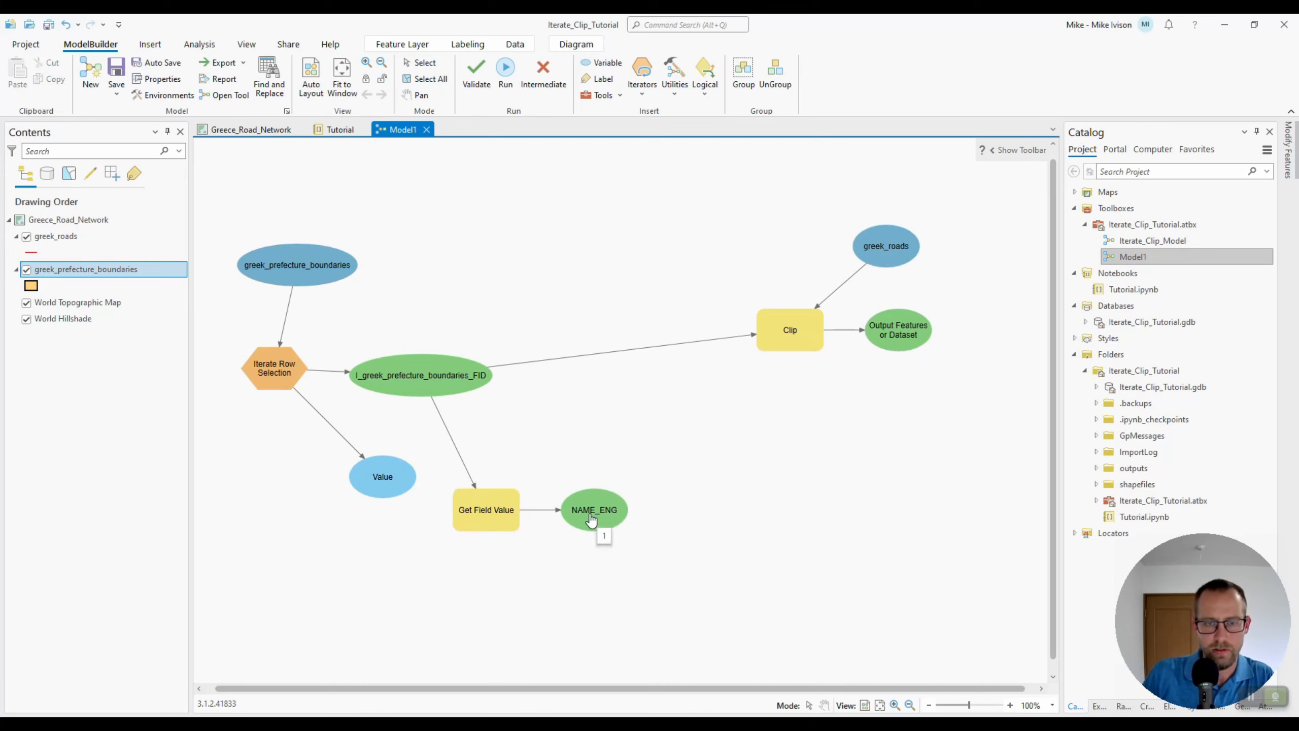
Connect NAME_ENG to the Clip tool as a Precondition
{"action": "left_click_drag", "start_coordinate": [589, 518], "coordinate": [786, 344]}
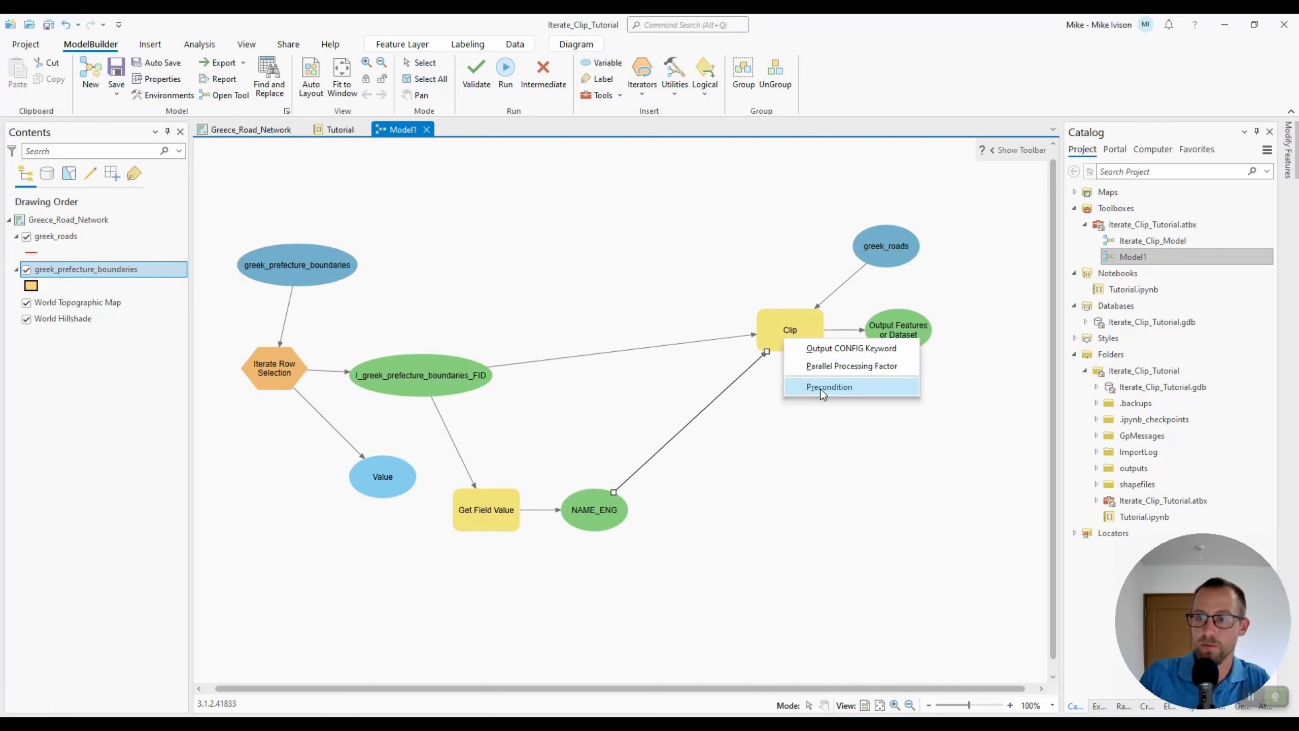
{"action": "left_click", "coordinate": [859, 389]}
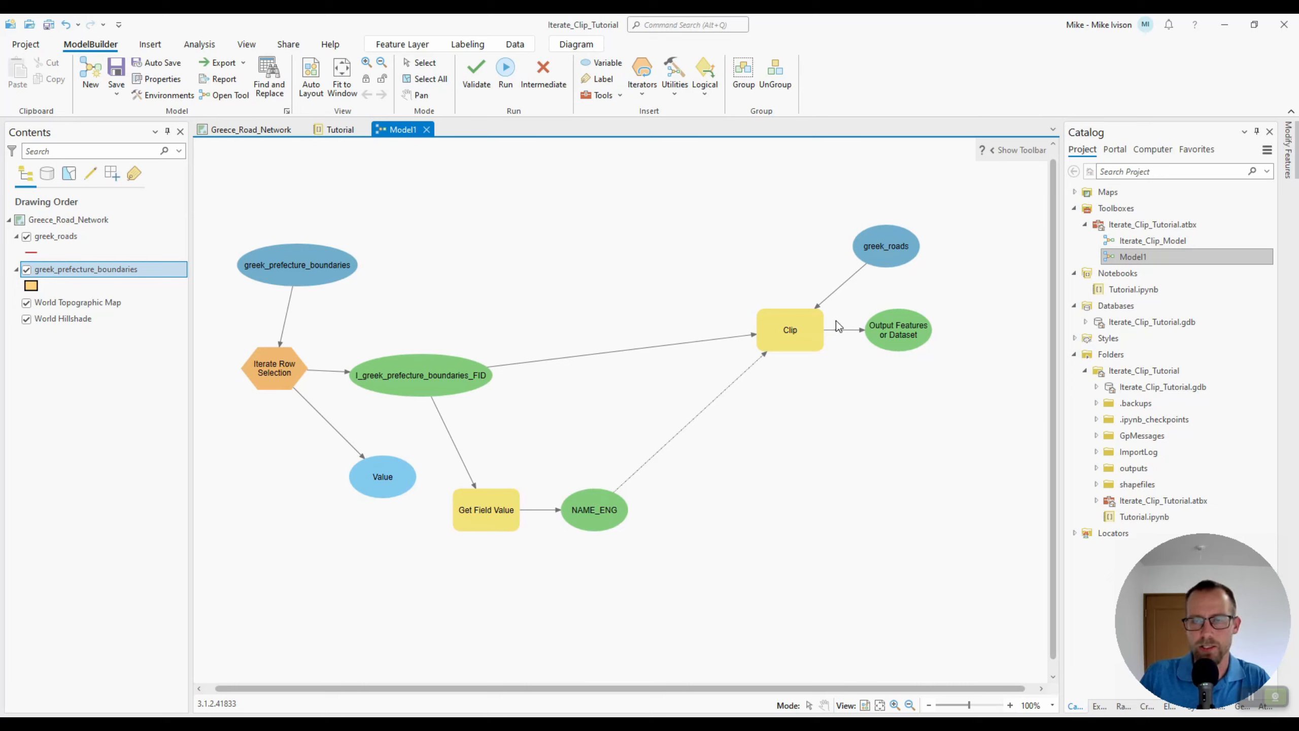
{"action": "left_click", "coordinate": [775, 325]}
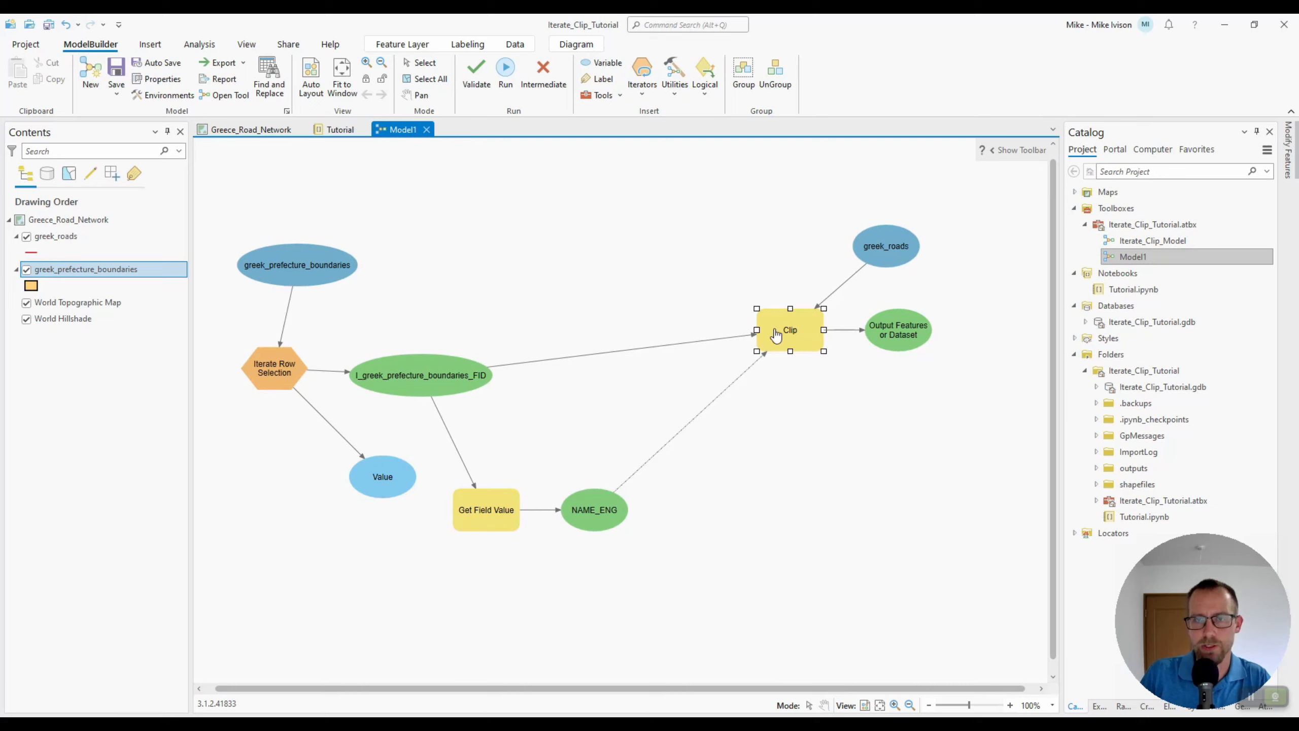
{"action": "left_click", "coordinate": [689, 294]}
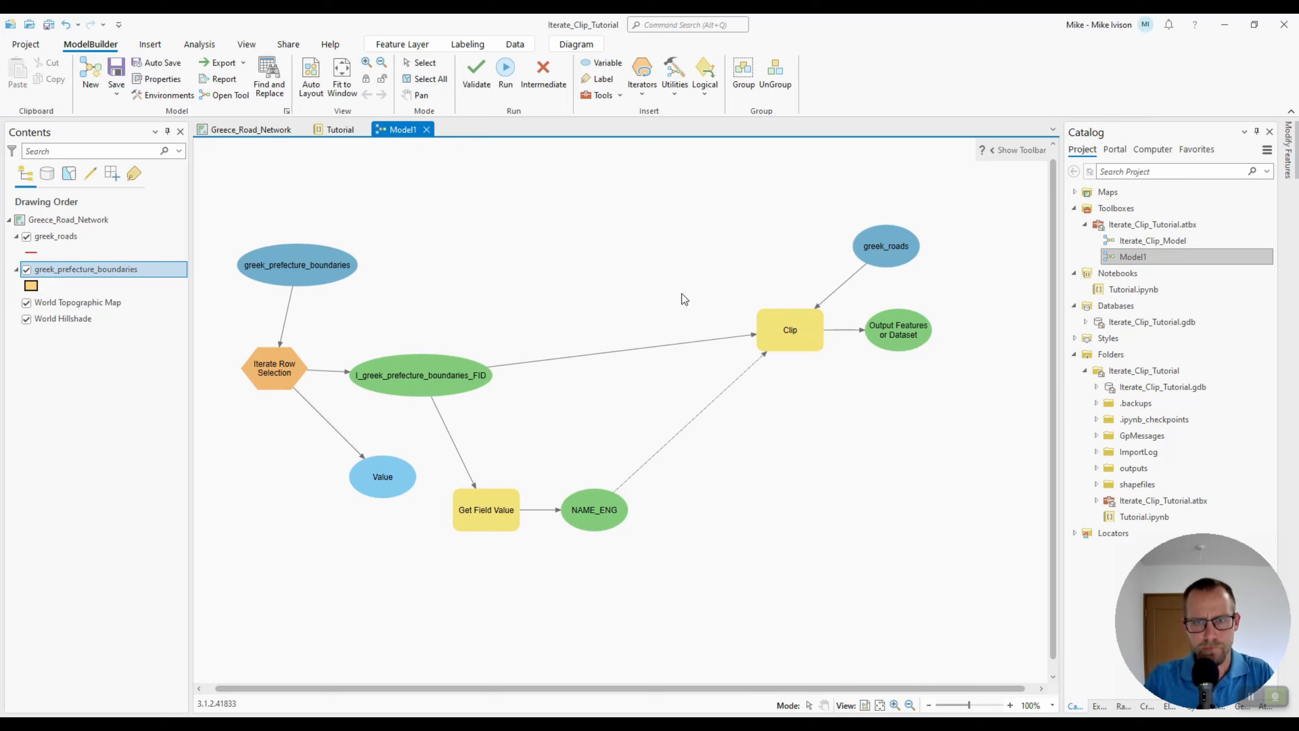
Open the Clip tool and browse its output to the Iterate_Clip_Tutorial outputs folder, naming it test
{"action": "double_click", "coordinate": [790, 340]}
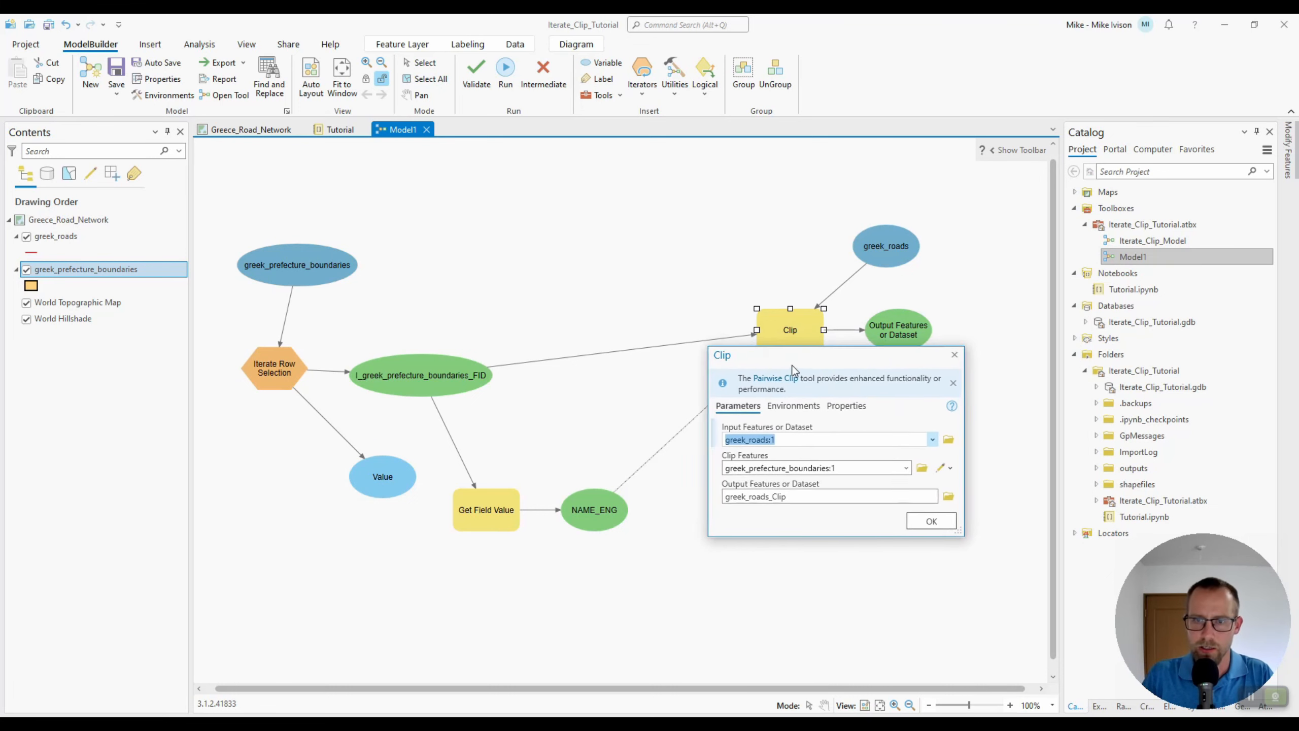
{"action": "left_click_drag", "start_coordinate": [792, 368], "coordinate": [488, 175]}
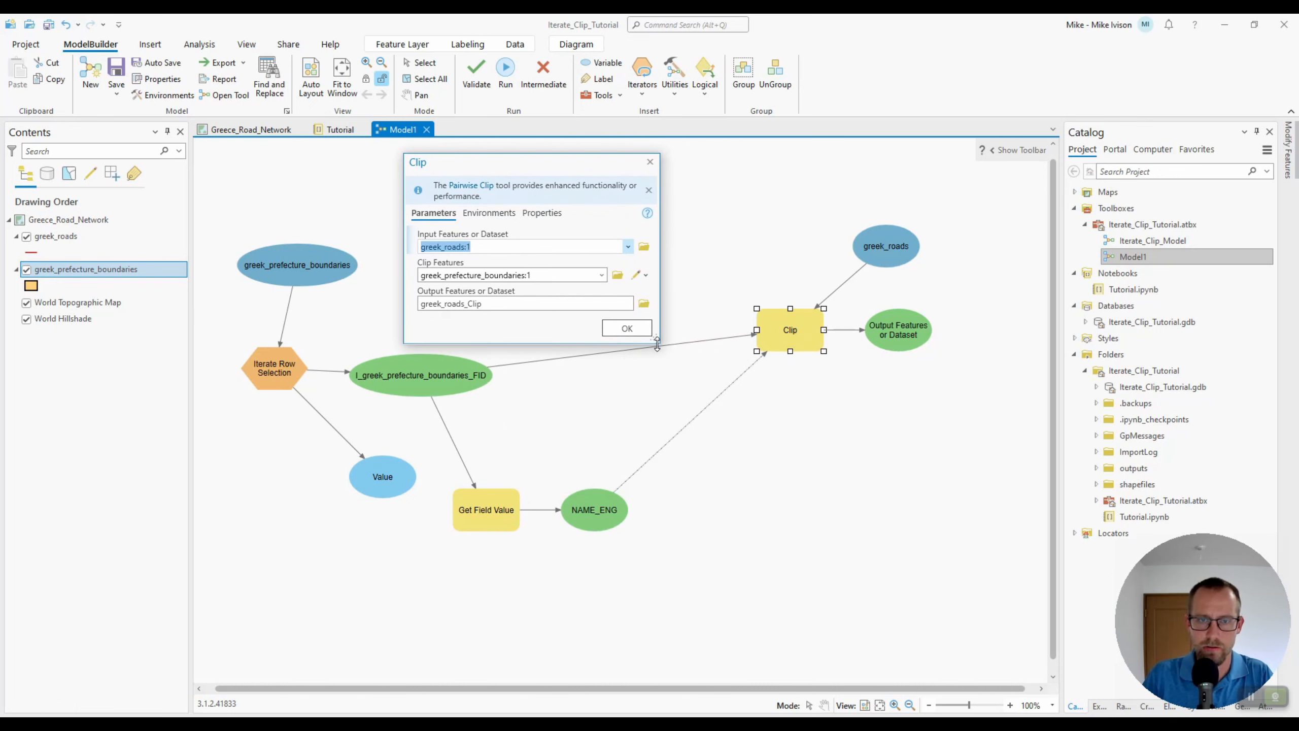
{"action": "left_click_drag", "start_coordinate": [657, 344], "coordinate": [731, 408]}
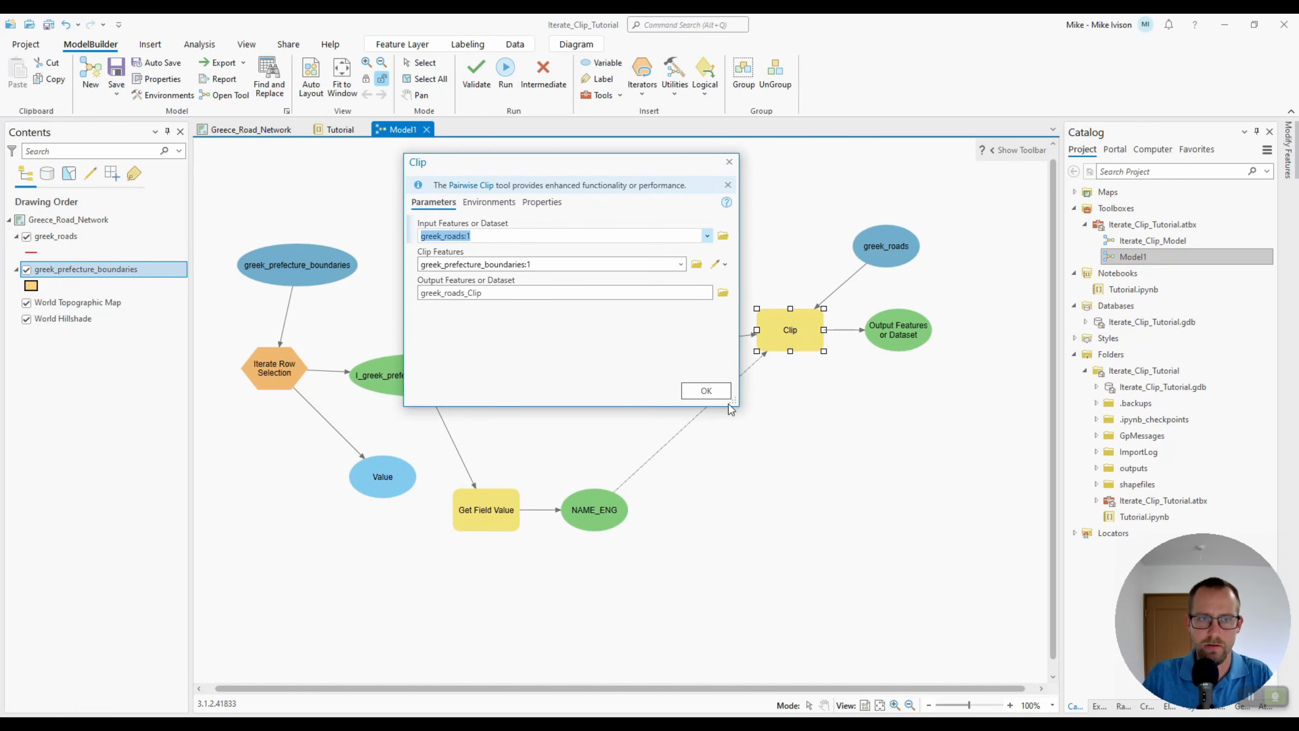
{"action": "left_click", "coordinate": [503, 297]}
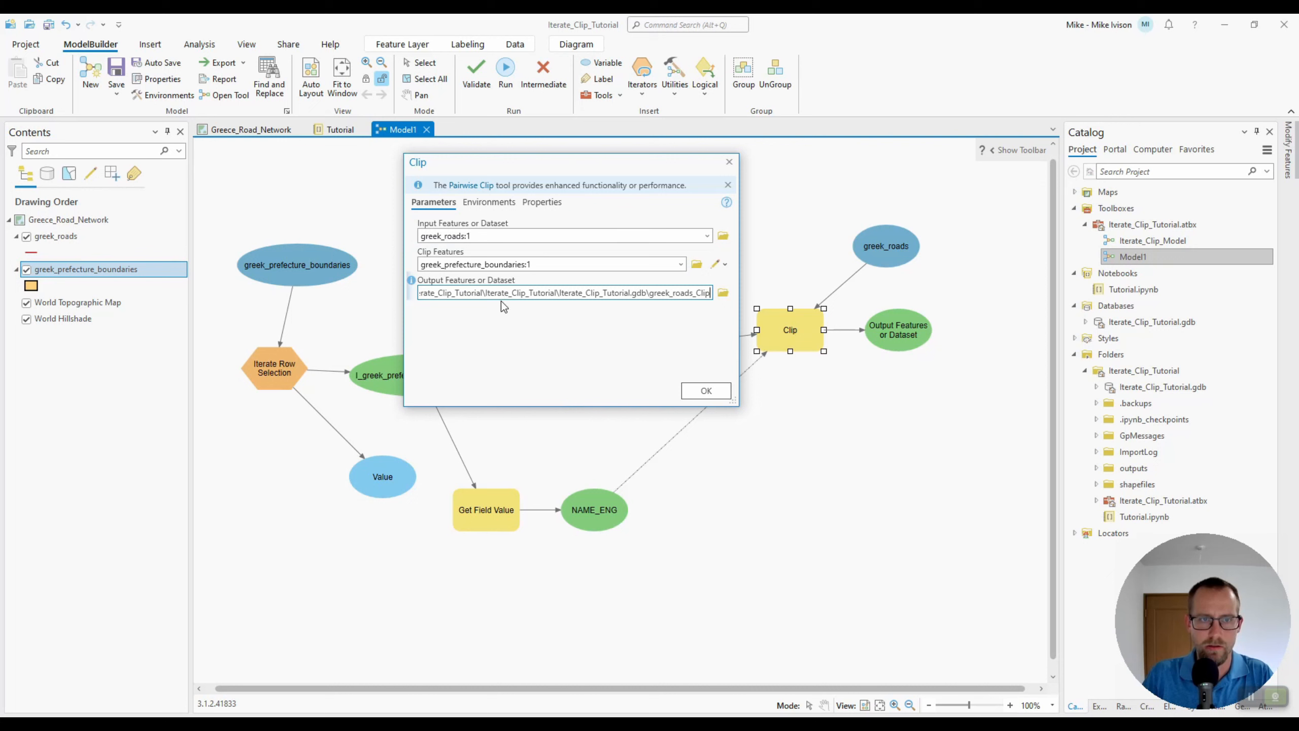
{"action": "left_click", "coordinate": [723, 291]}
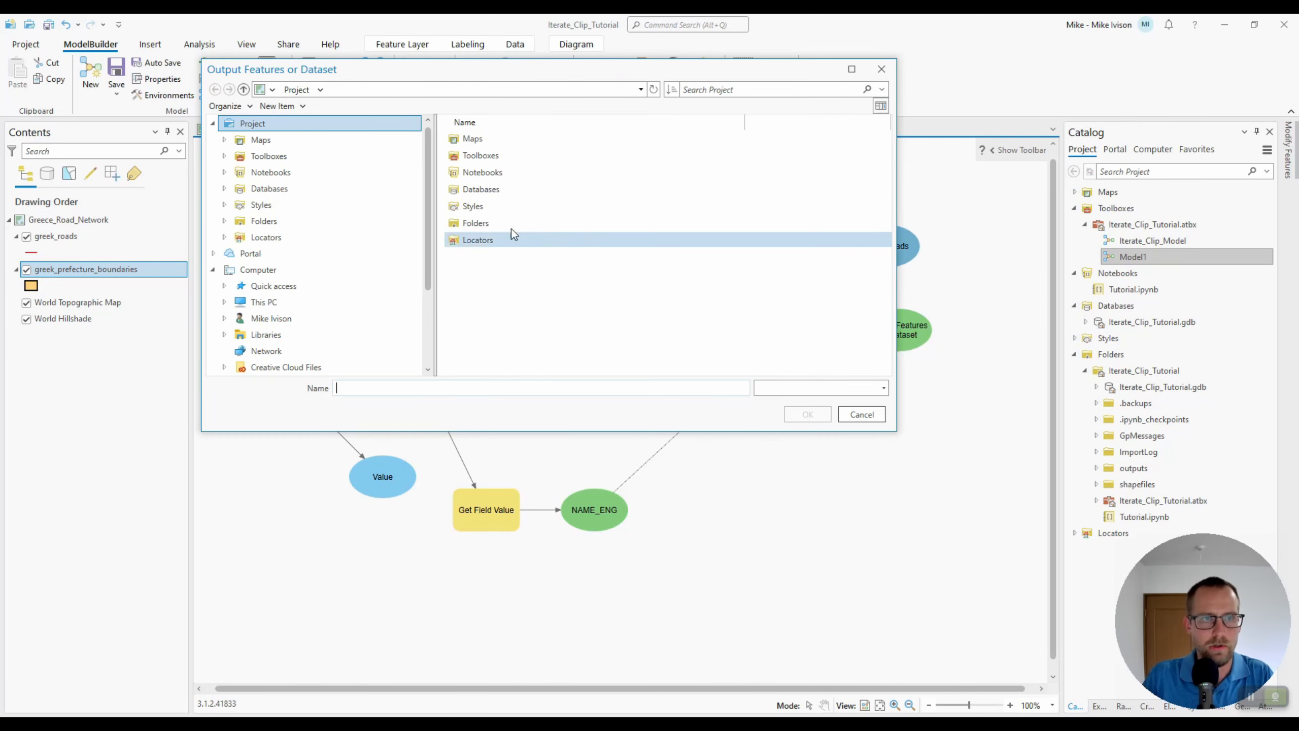
{"action": "left_click", "coordinate": [261, 220]}
{"action": "left_click", "coordinate": [497, 137]}
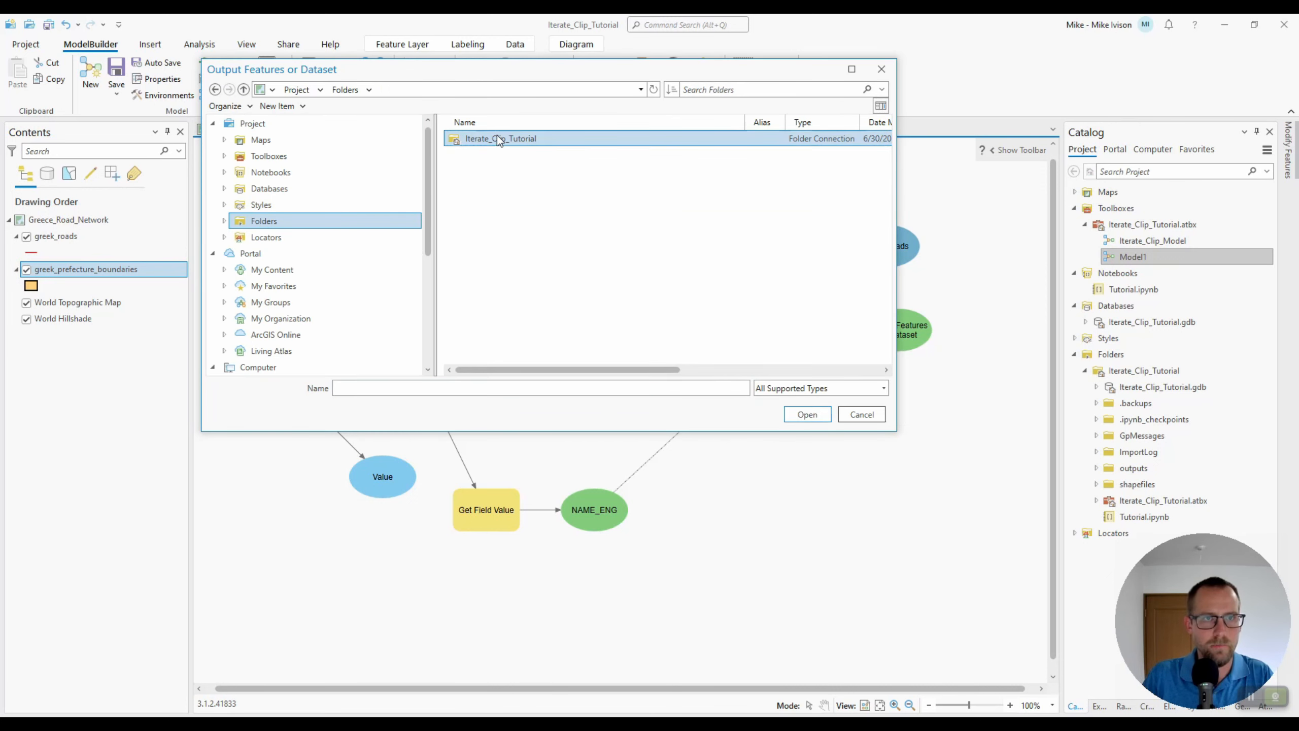
{"action": "double_click", "coordinate": [497, 137]}
{"action": "left_click", "coordinate": [486, 221]}
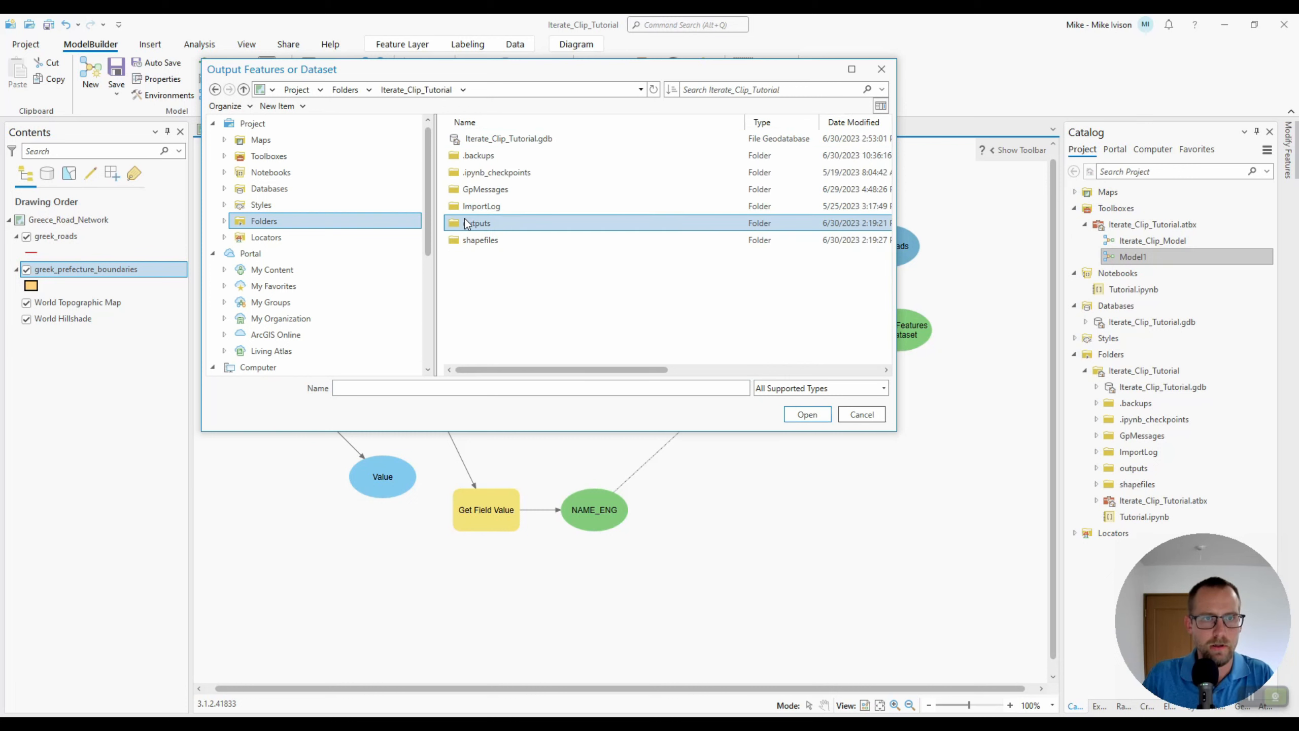
{"action": "left_click", "coordinate": [792, 417]}
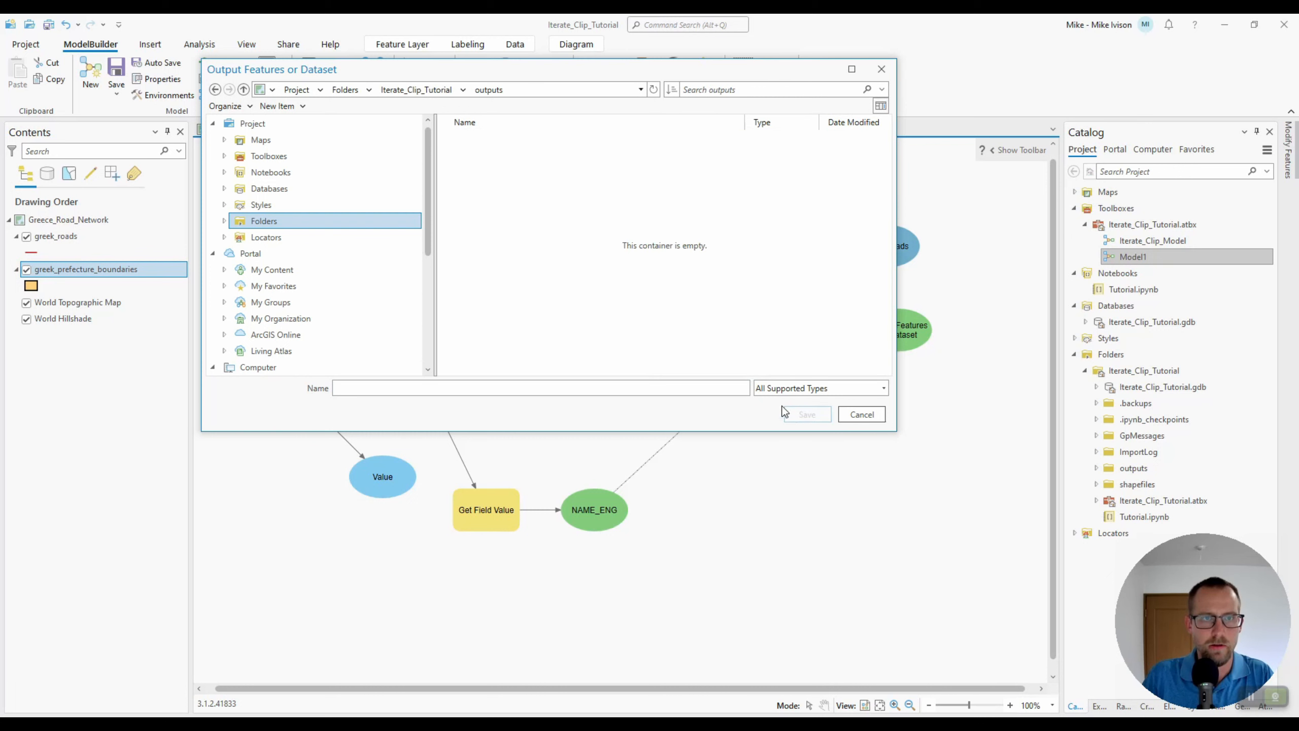
{"action": "left_click", "coordinate": [551, 391]}
{"action": "type", "text": "TEST"}
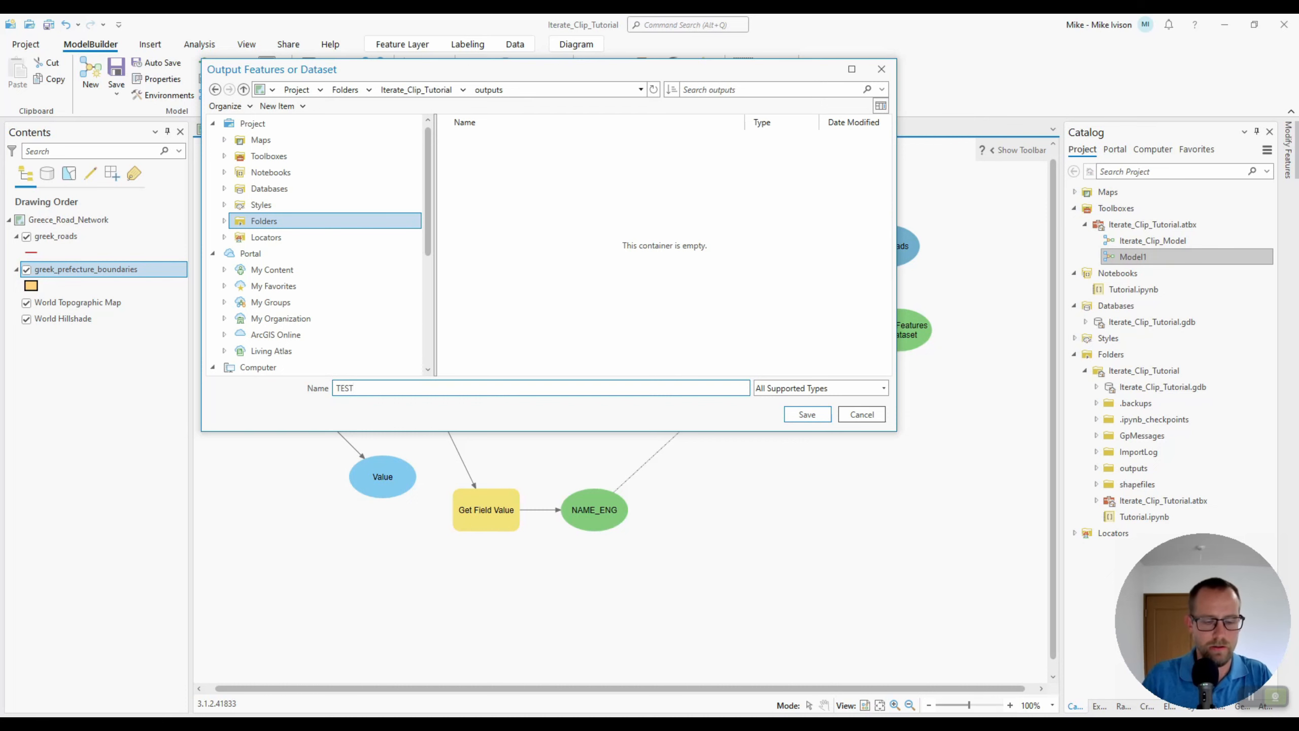
{"action": "key", "text": "BackSpace"}
{"action": "key", "text": "BackSpace"}
{"action": "key", "text": "BackSpace"}
{"action": "key", "text": "BackSpace"}
{"action": "type", "text": "test"}
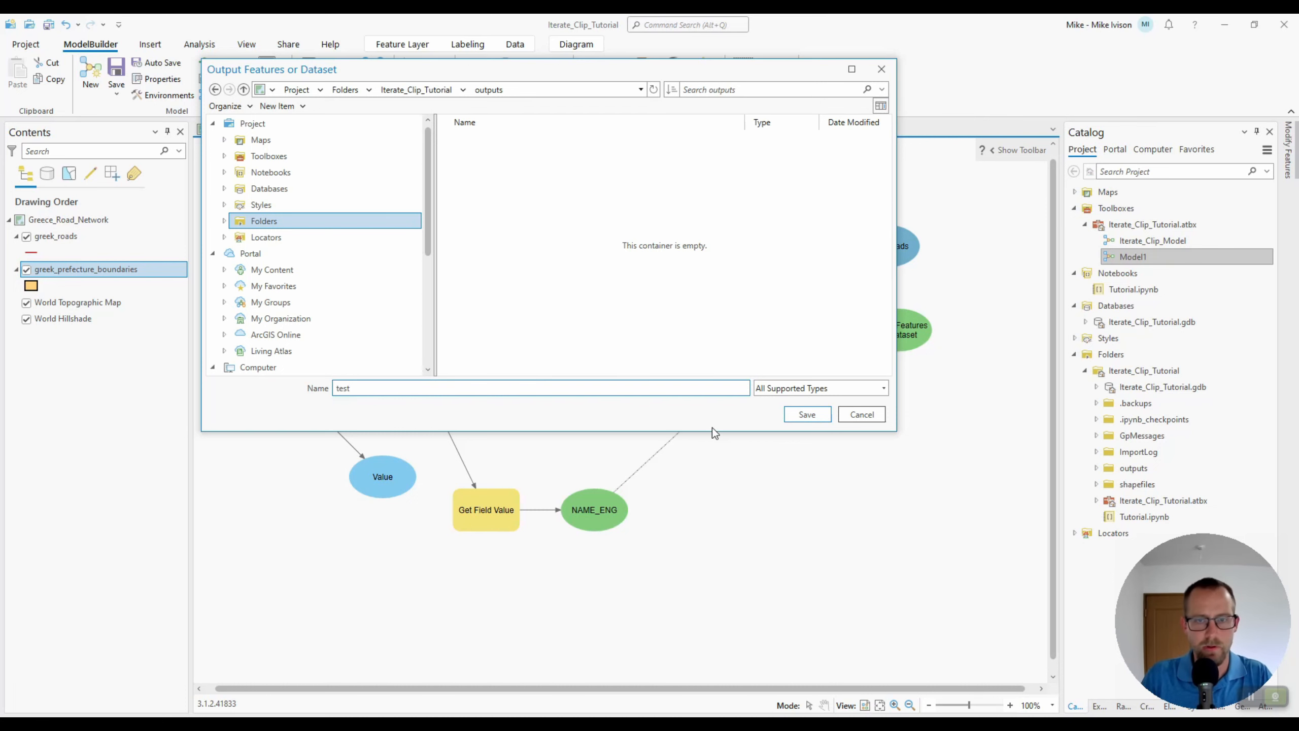
{"action": "left_click", "coordinate": [808, 415]}
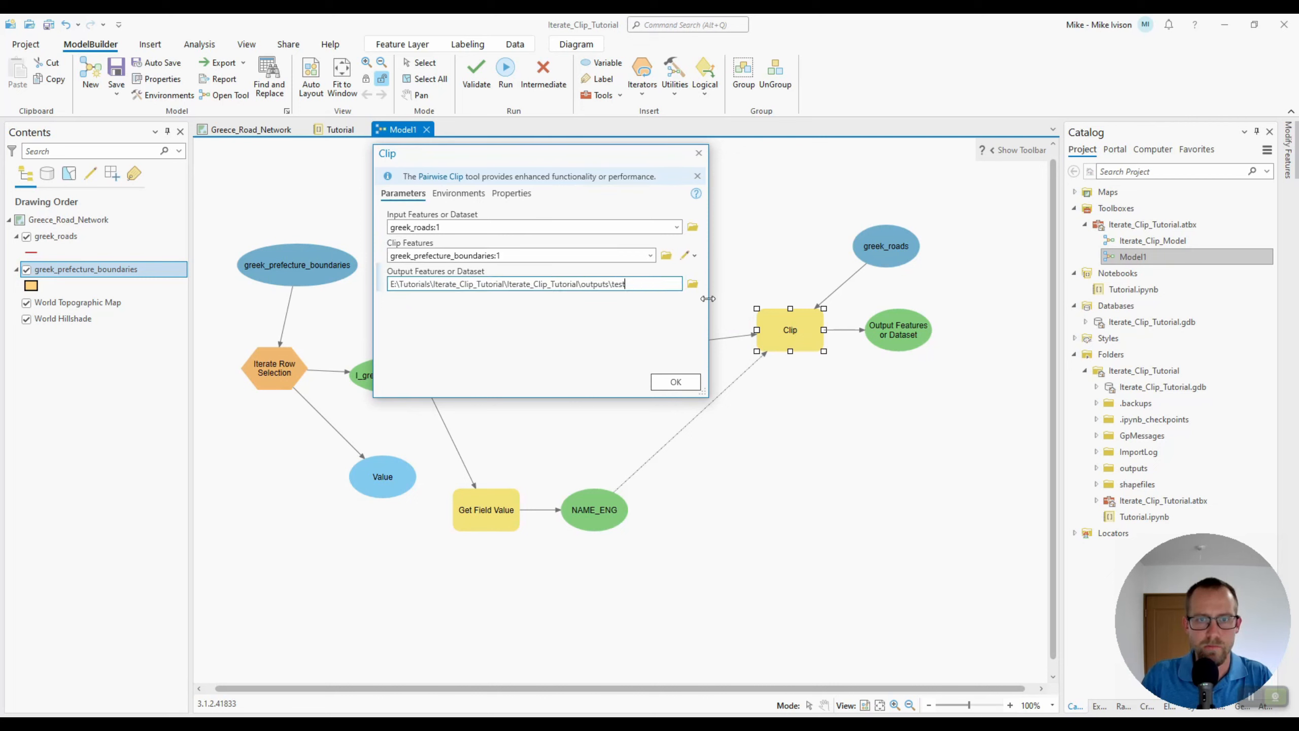
Set the Clip output name in the outputs folder to %NAME_ENG%_roads.shp and confirm the tool
{"action": "left_click_drag", "start_coordinate": [707, 299], "coordinate": [872, 290]}
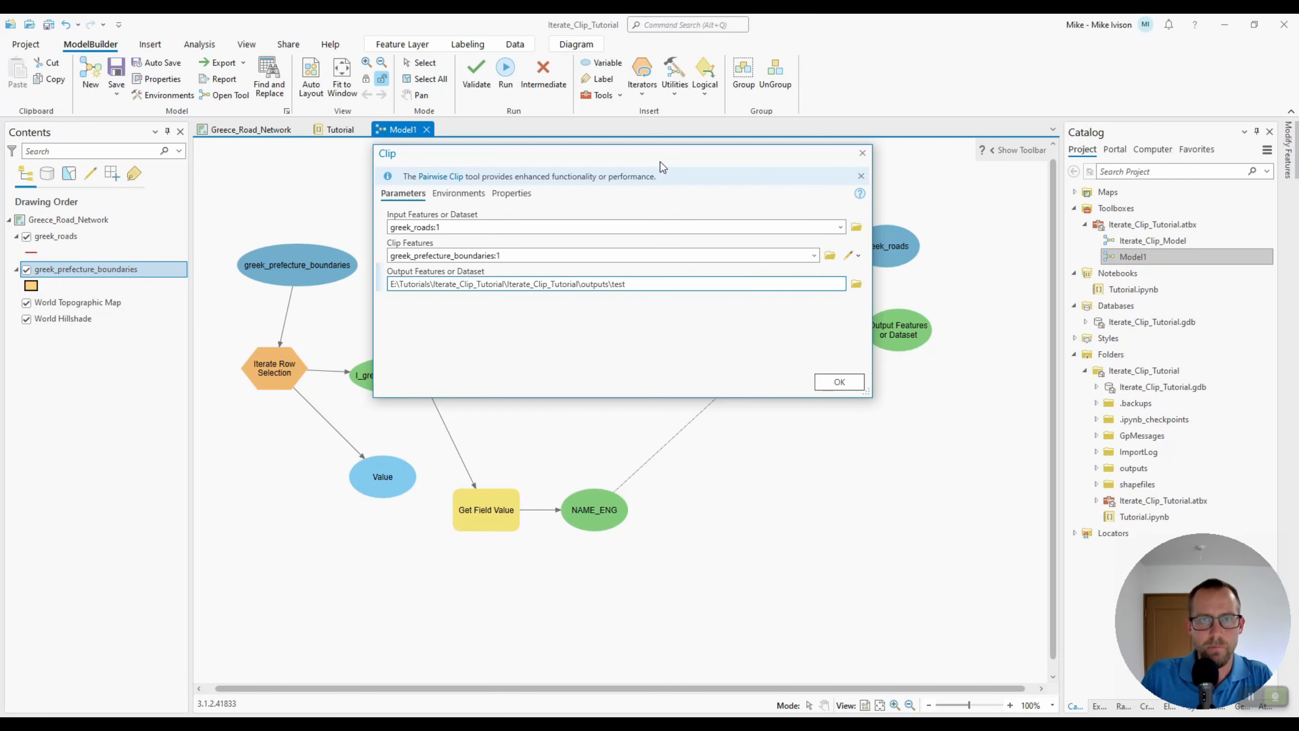
{"action": "left_click_drag", "start_coordinate": [652, 163], "coordinate": [636, 138]}
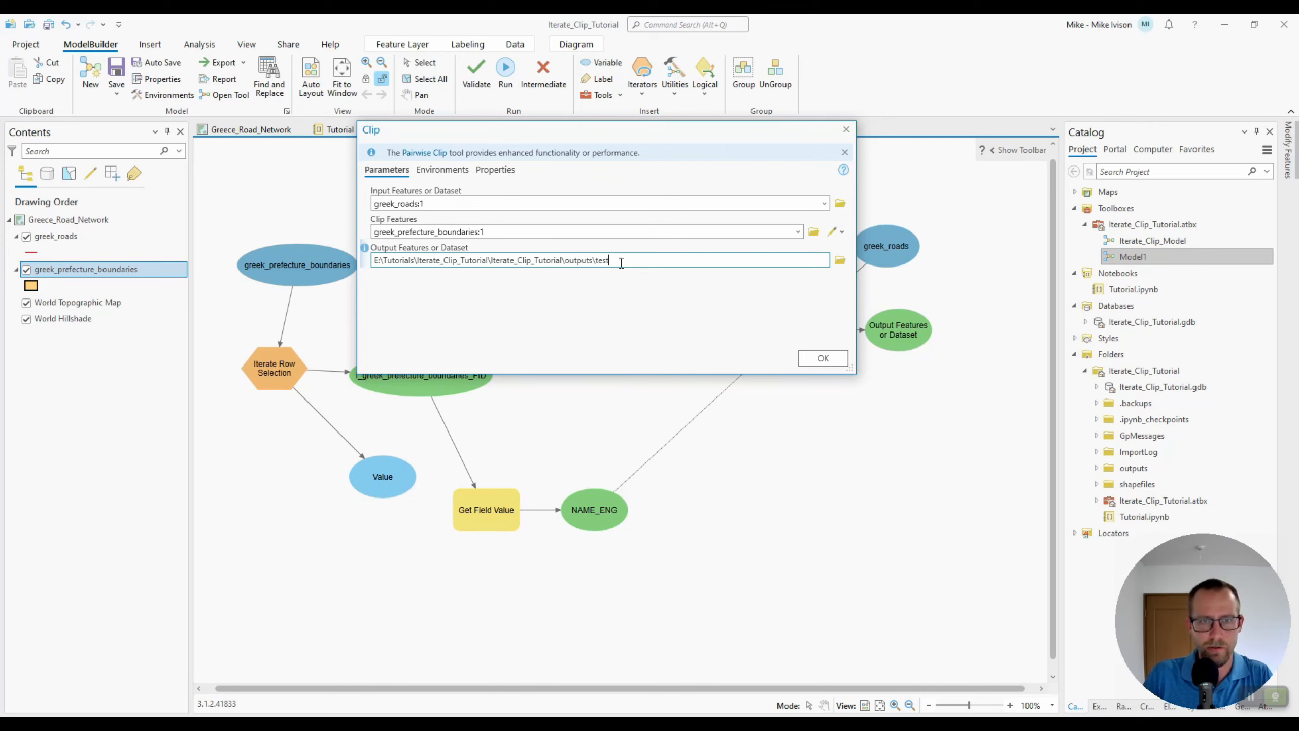
{"action": "left_click_drag", "start_coordinate": [609, 260], "coordinate": [595, 260]}
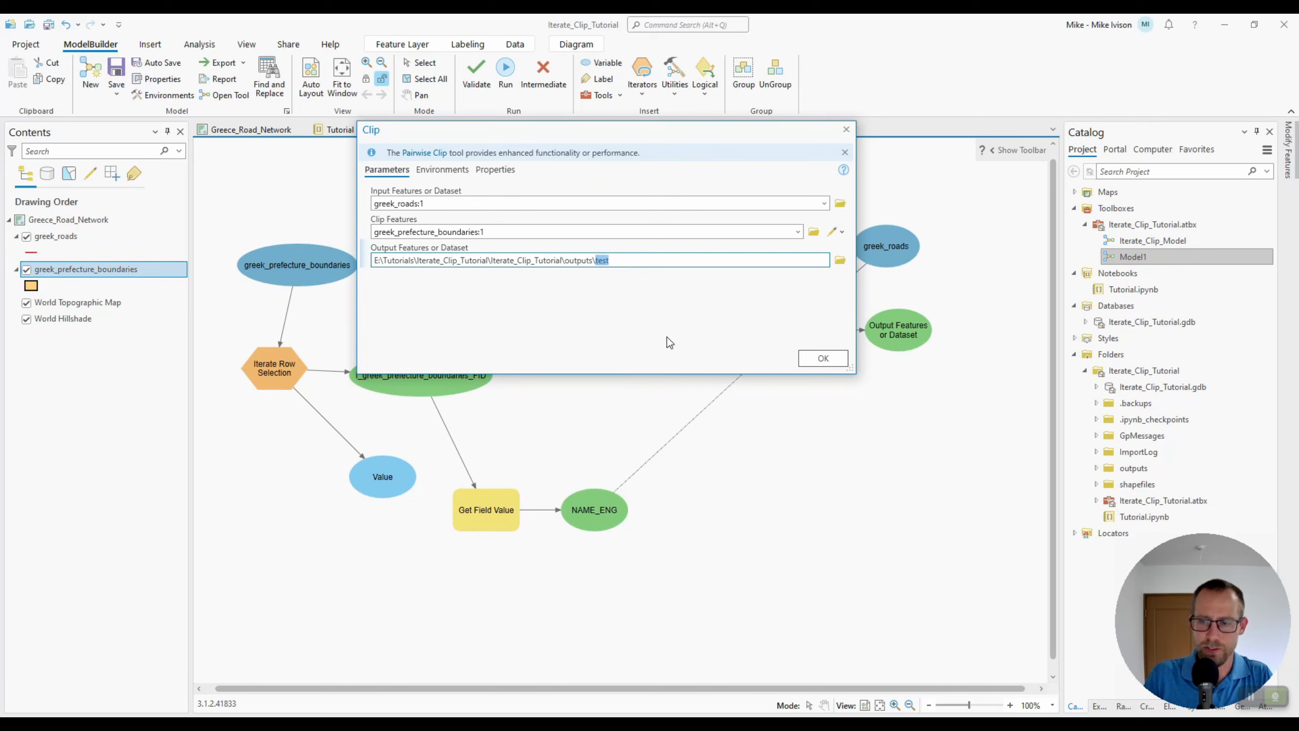
{"action": "key", "text": "BackSpace"}
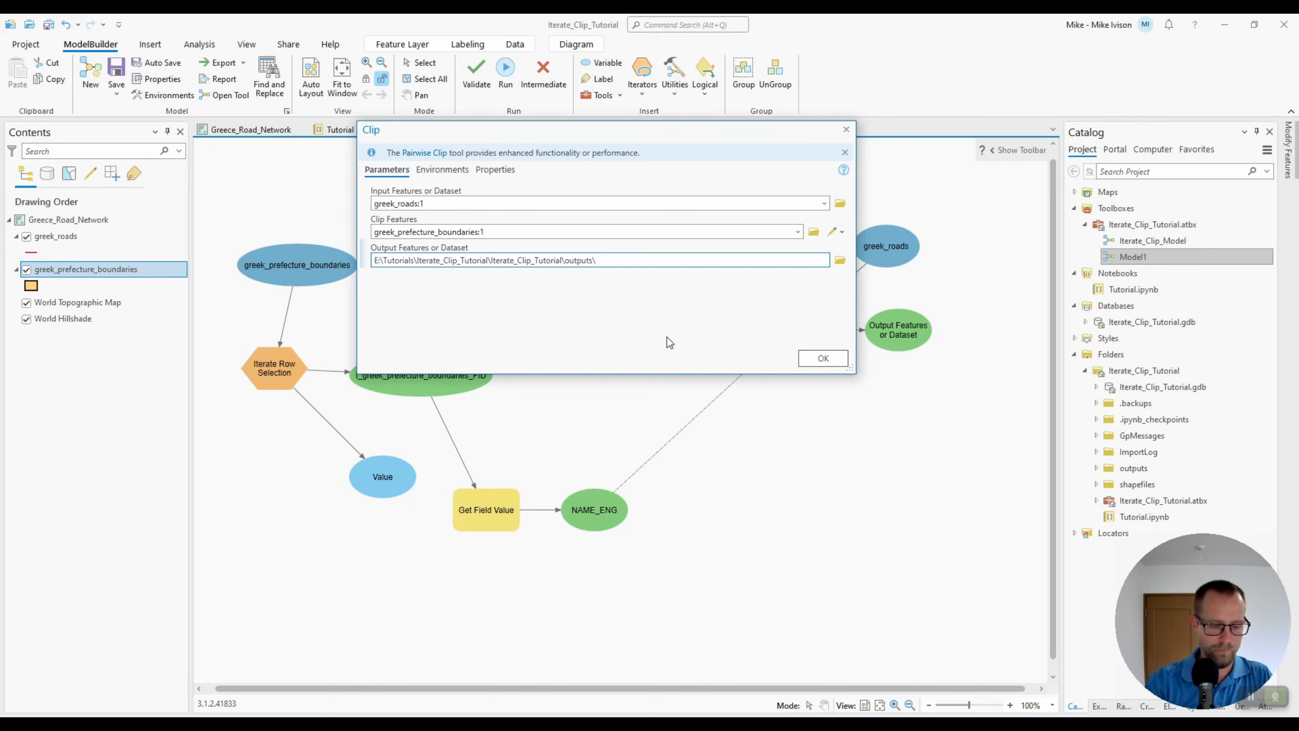
{"action": "type", "text": "%%"}
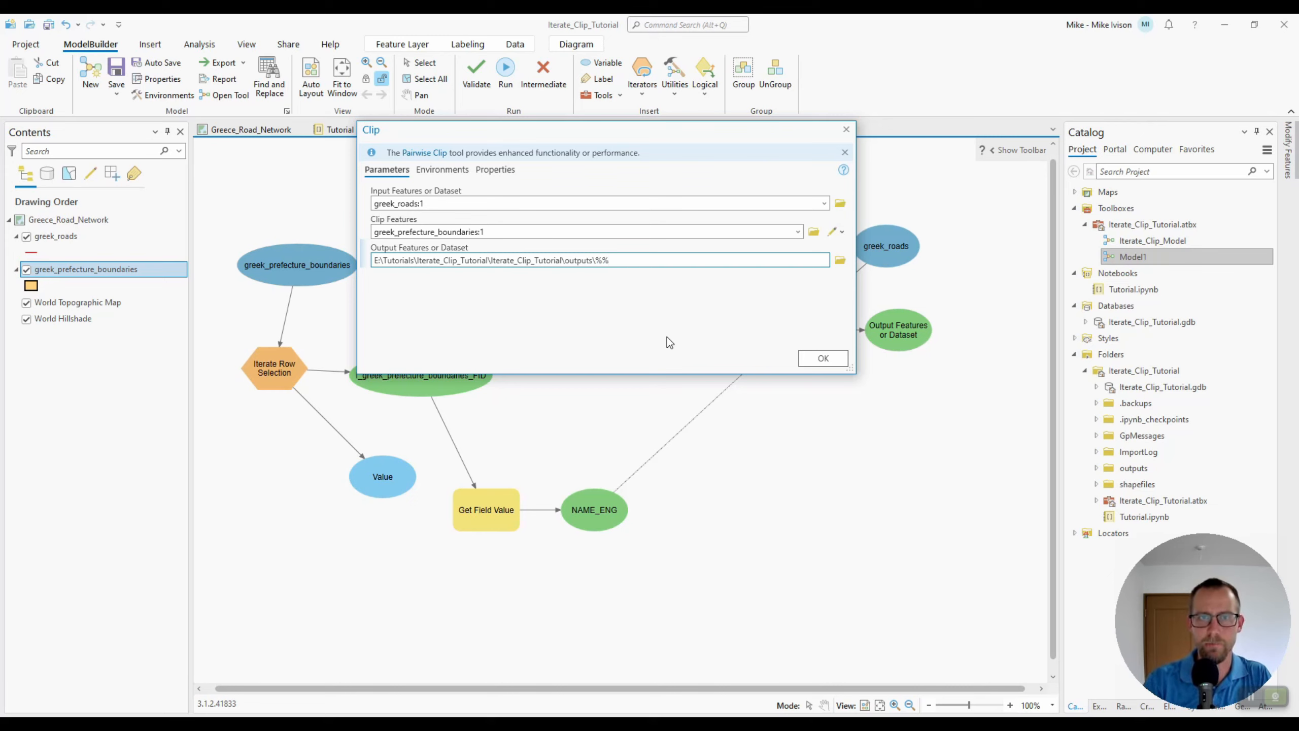
{"action": "type", "text": "NAME_ENG"}
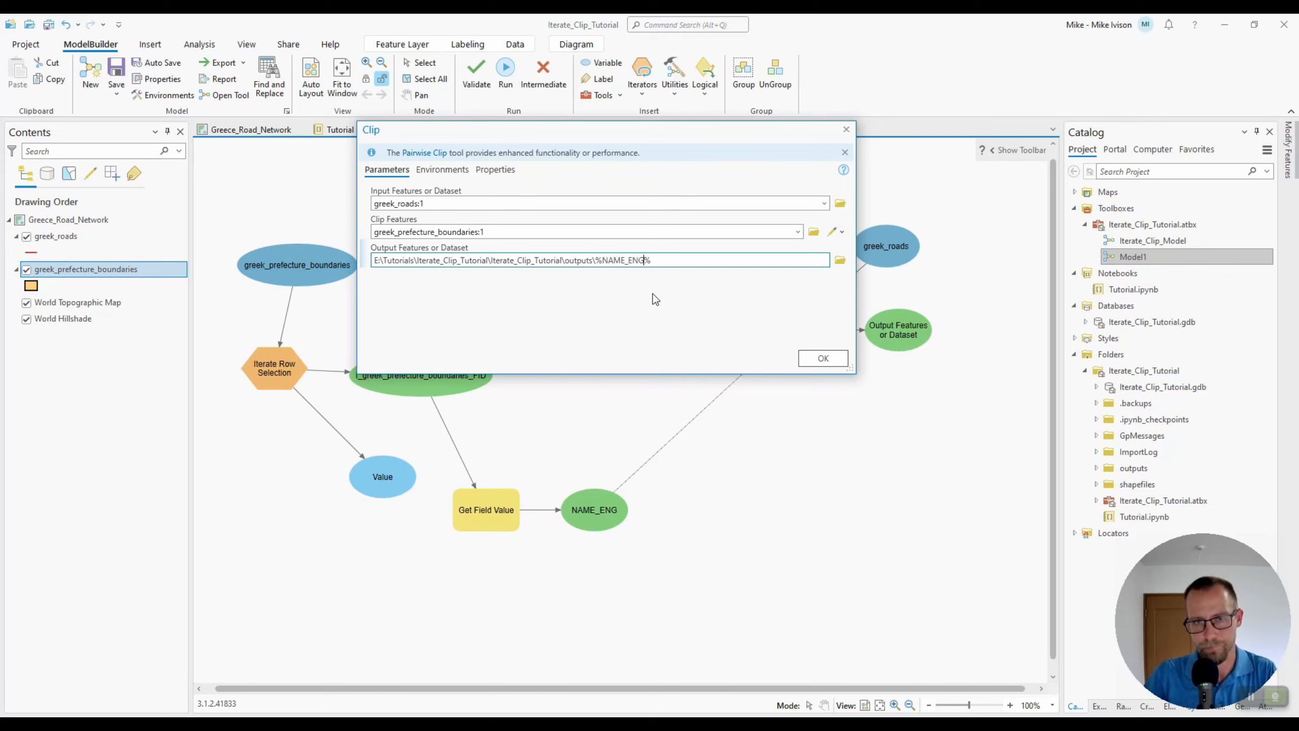
{"action": "left_click", "coordinate": [649, 260]}
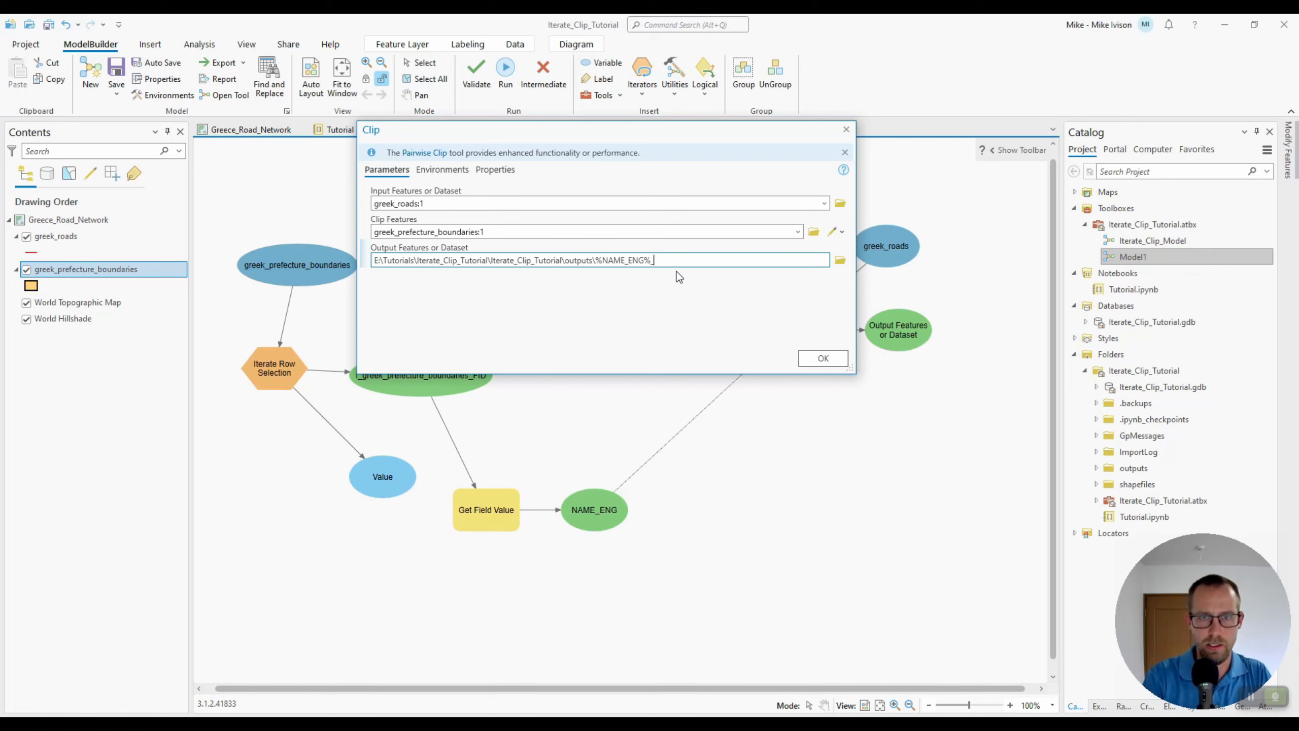
{"action": "type", "text": "_roads.shp"}
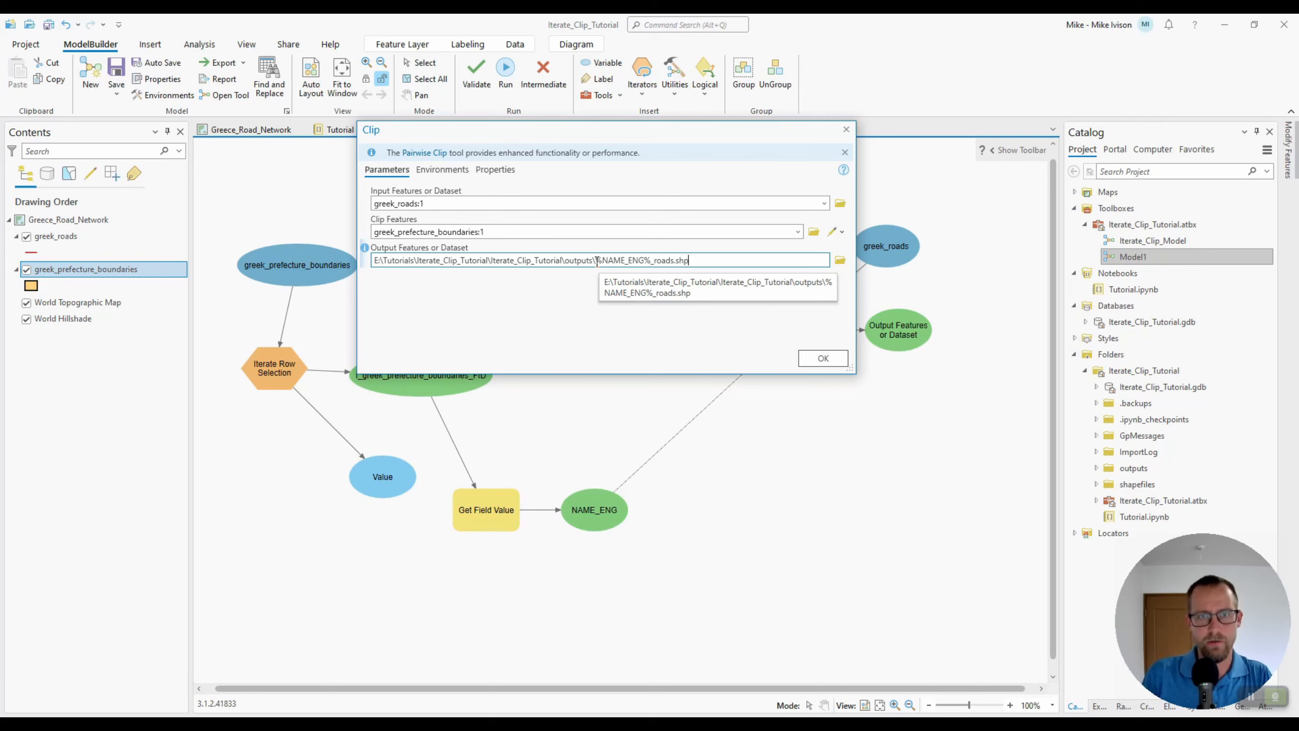
{"action": "left_click_drag", "start_coordinate": [596, 259], "coordinate": [651, 264]}
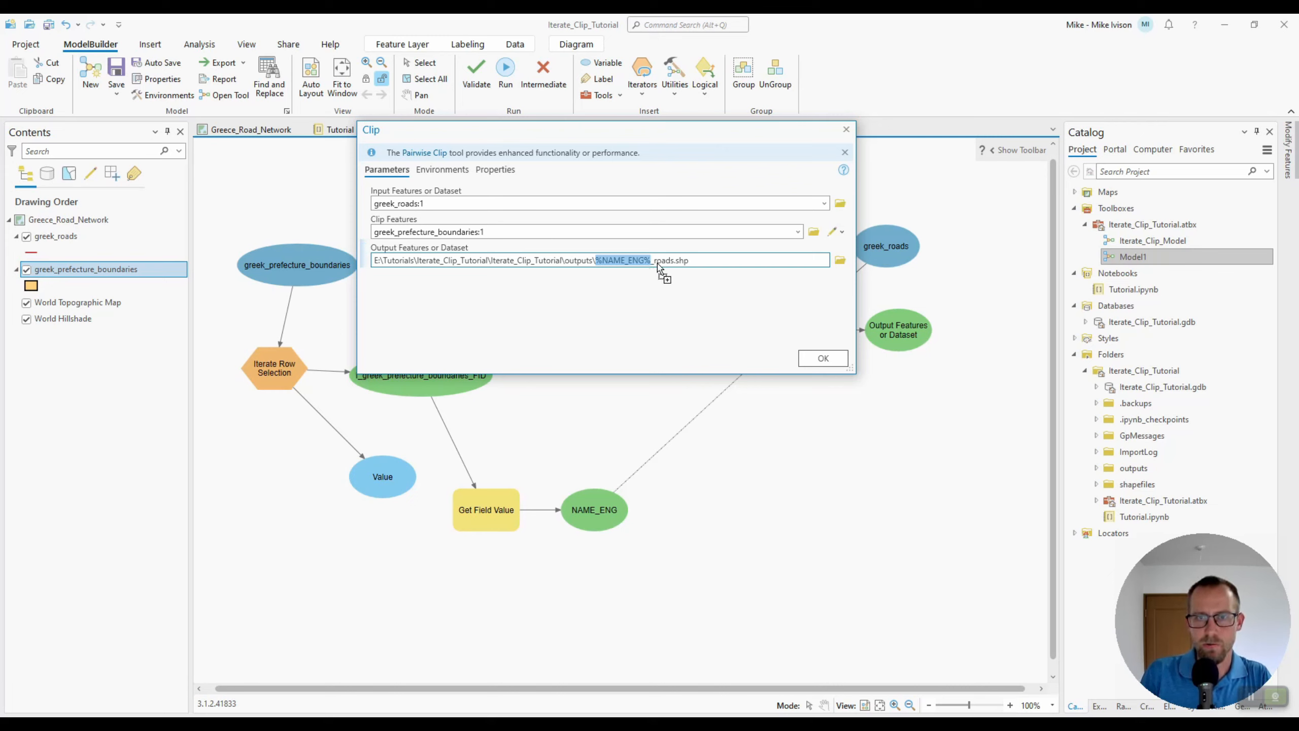
{"action": "left_click", "coordinate": [666, 264]}
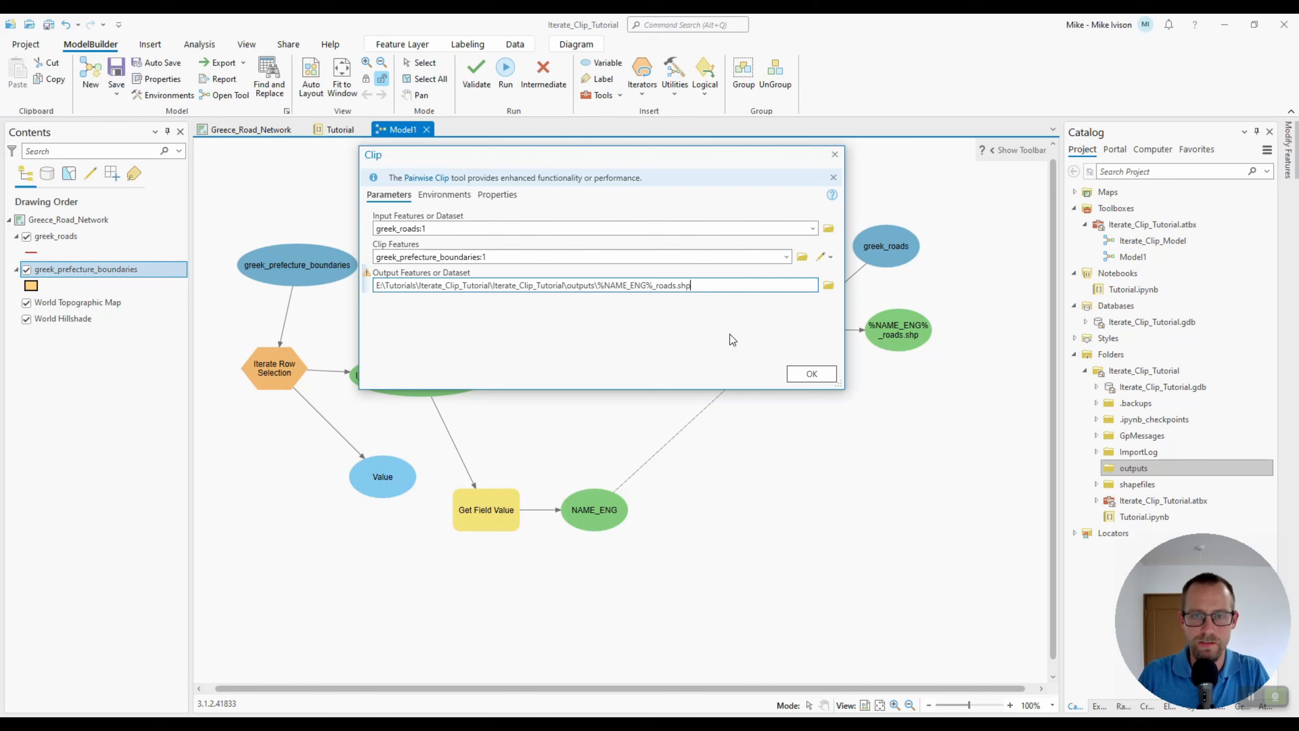
{"action": "left_click", "coordinate": [811, 374]}
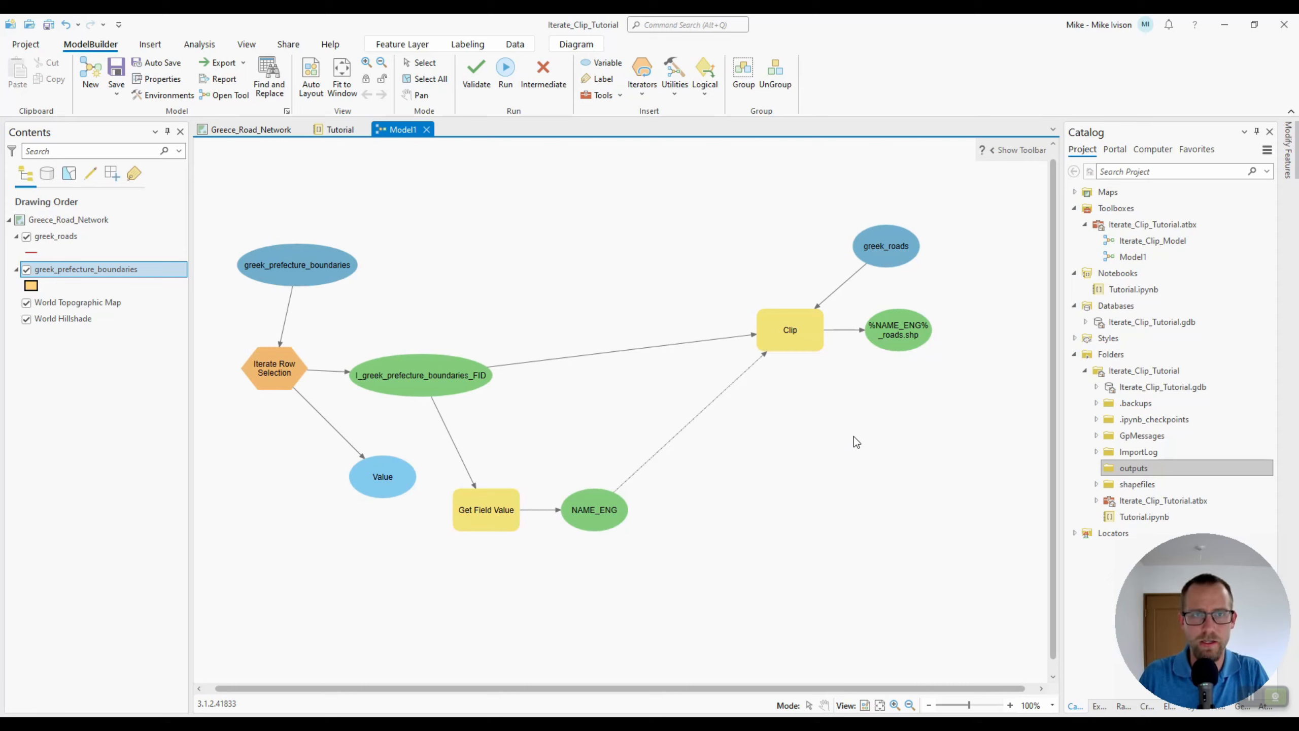
Validate and save the model
{"action": "left_click", "coordinate": [476, 77]}
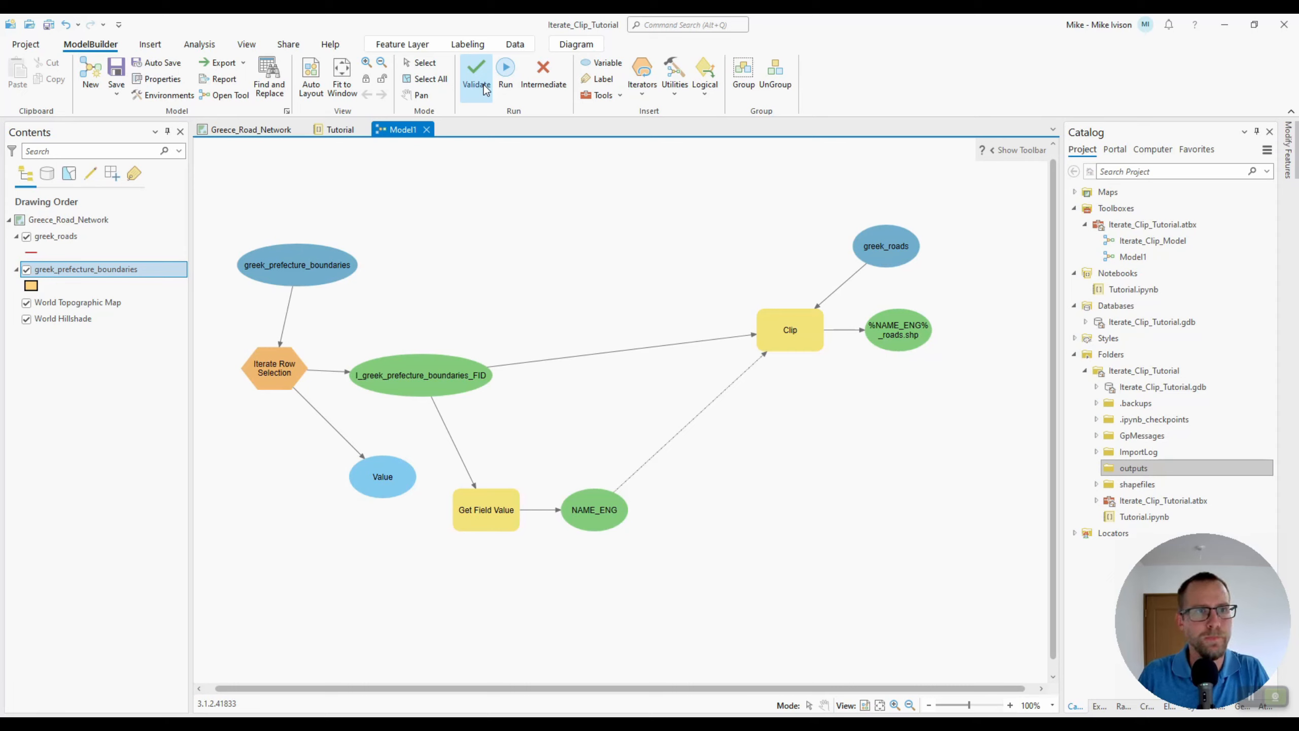
{"action": "left_click", "coordinate": [117, 71]}
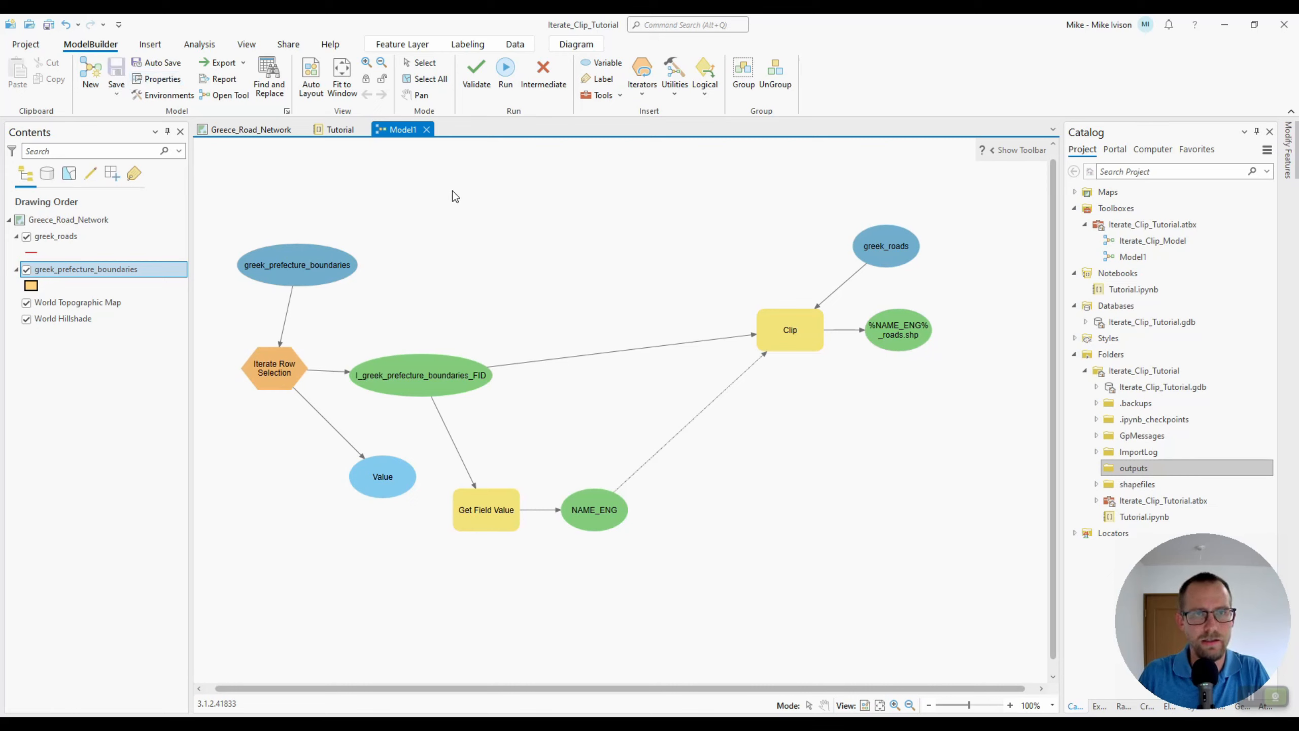
Run the model and close the progress window once it finishes
{"action": "left_click", "coordinate": [506, 76]}
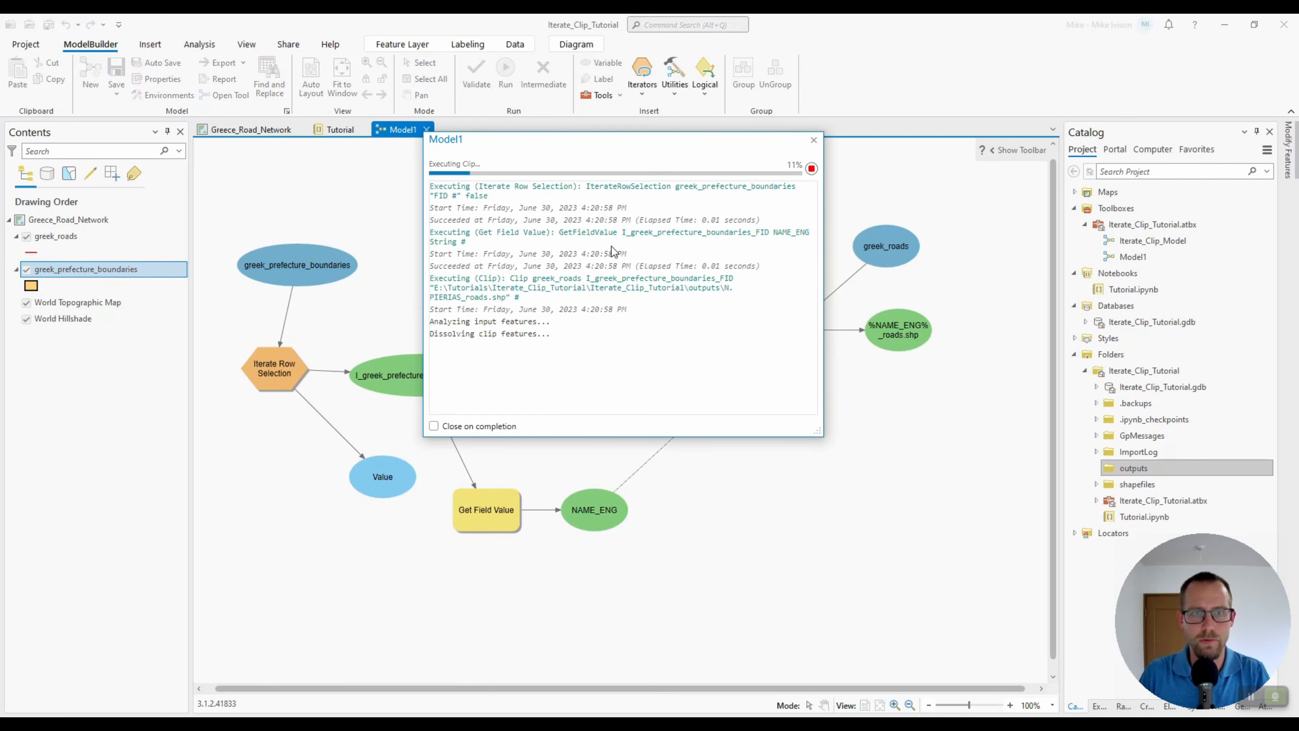
{"action": "left_click_drag", "start_coordinate": [547, 148], "coordinate": [521, 106]}
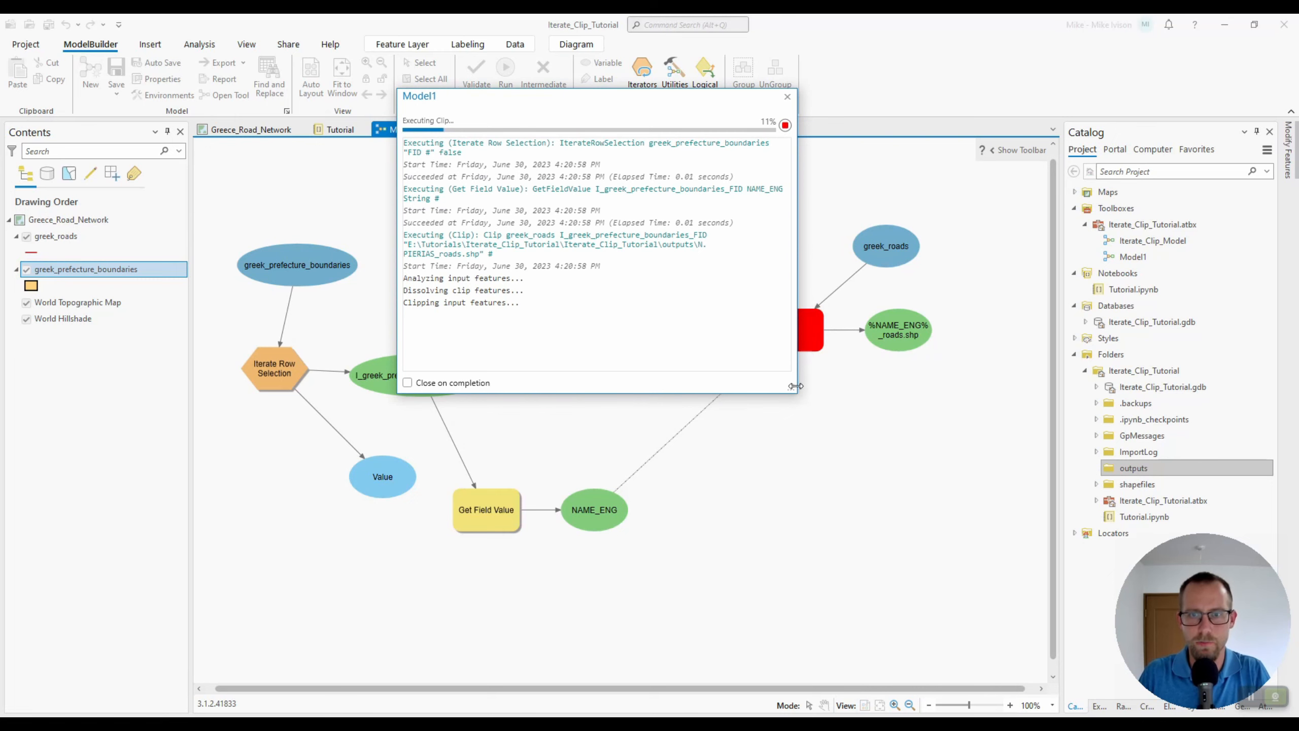
{"action": "left_click_drag", "start_coordinate": [795, 386], "coordinate": [733, 311]}
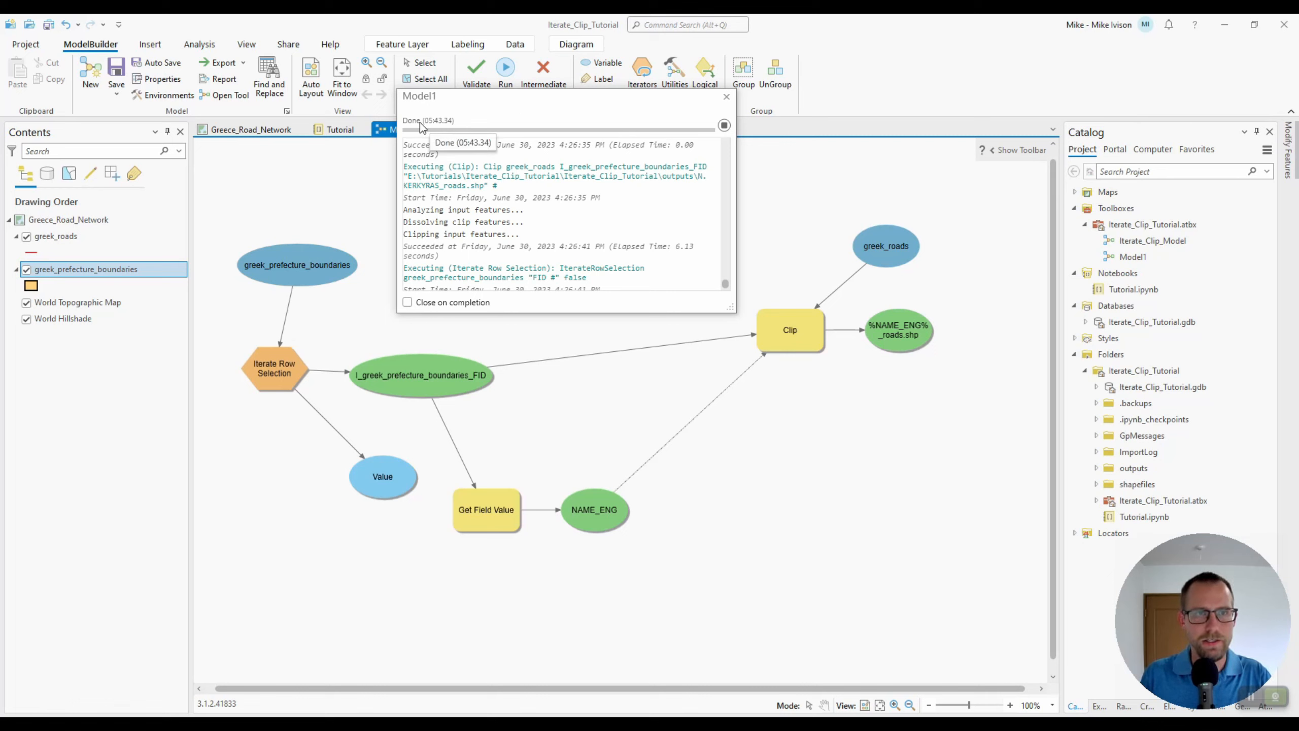
{"action": "left_click", "coordinate": [726, 97]}
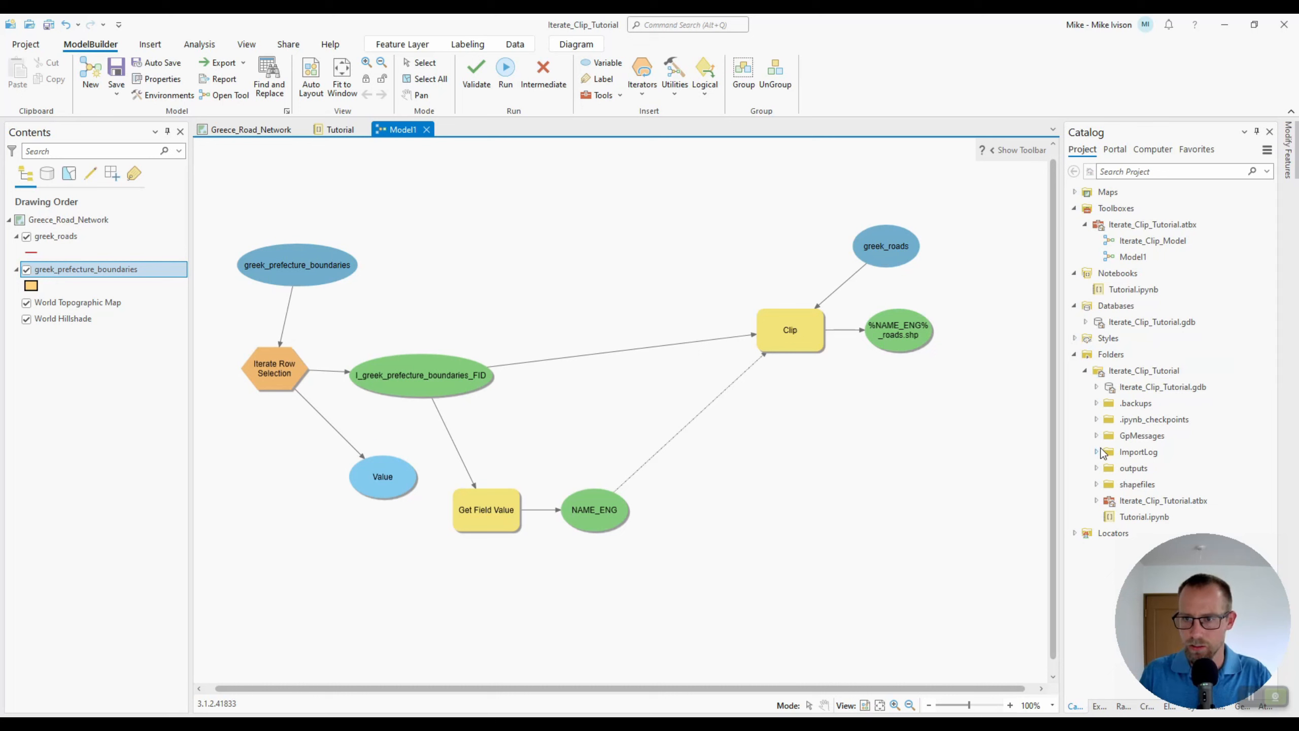
Refresh the outputs folder and browse the clipped road shapefiles it contains
{"action": "left_click", "coordinate": [1131, 468]}
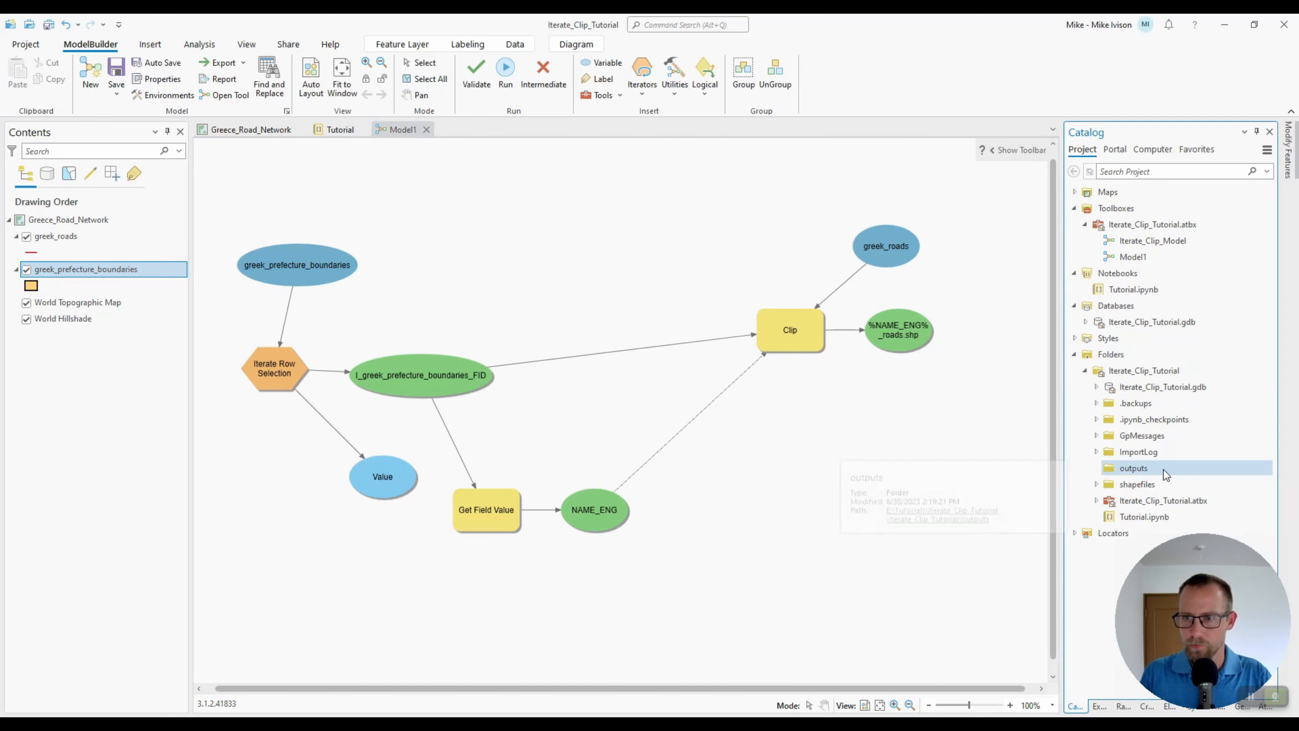
{"action": "right_click", "coordinate": [1140, 468]}
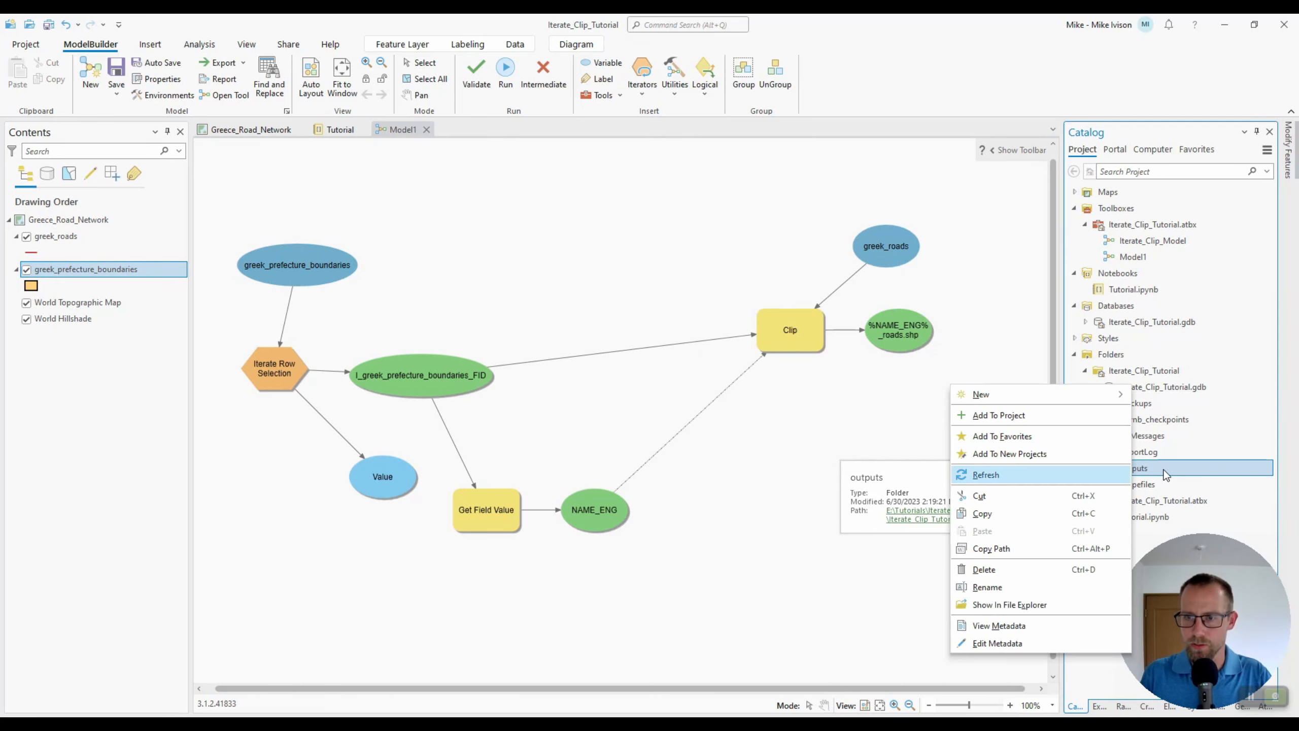
{"action": "left_click", "coordinate": [1026, 474]}
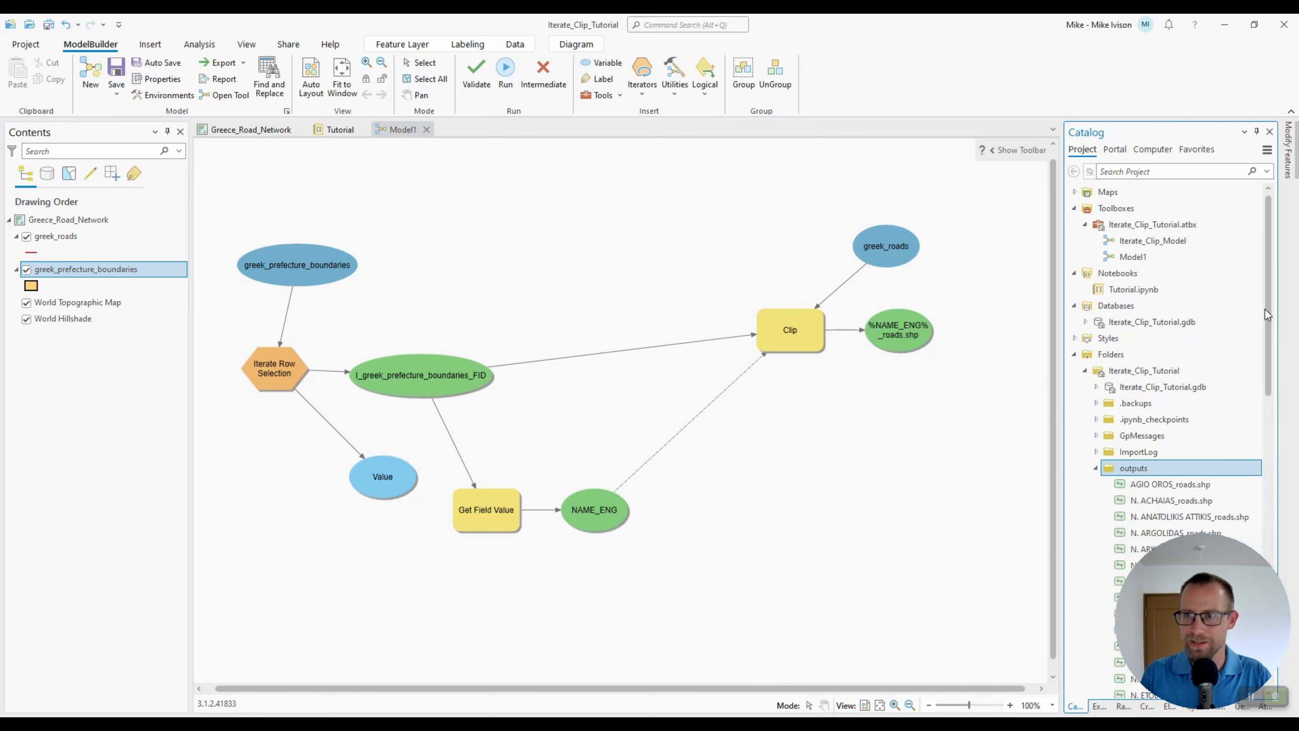
{"action": "left_click_drag", "start_coordinate": [1265, 308], "coordinate": [1259, 494]}
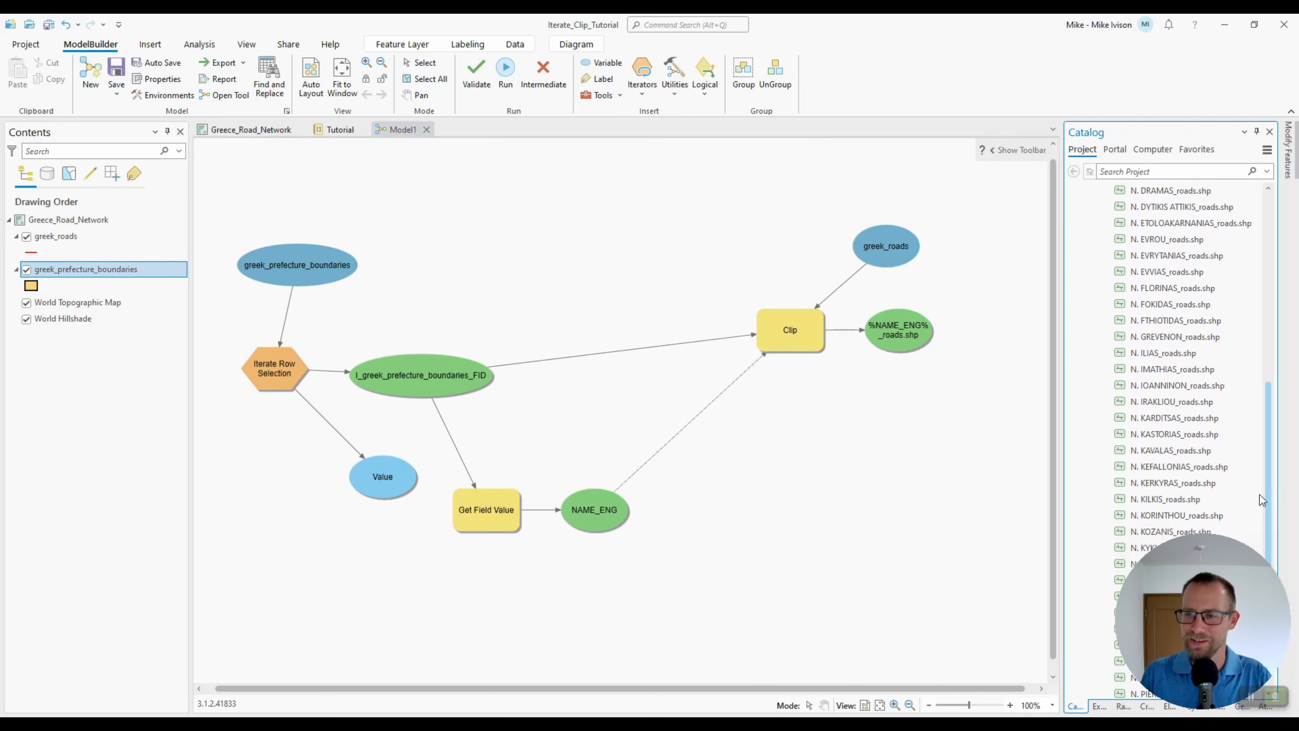
{"action": "left_click", "coordinate": [1151, 306]}
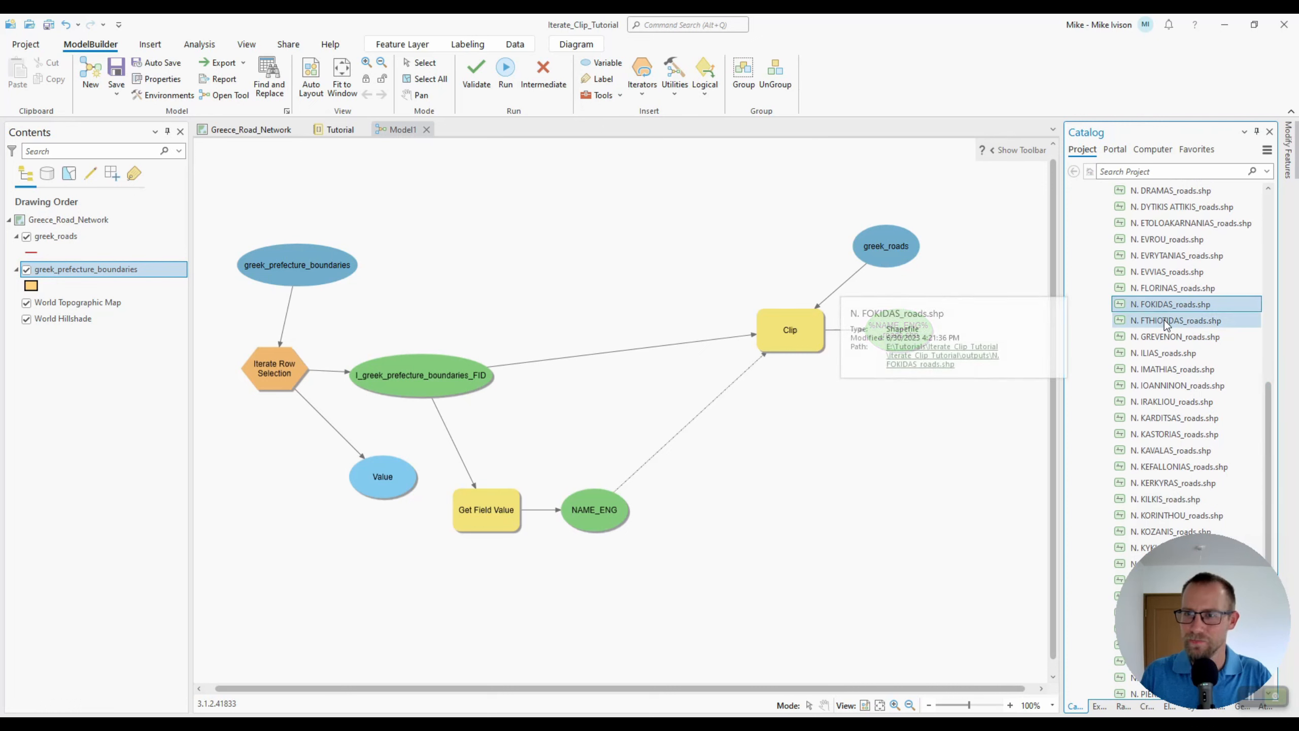
{"action": "left_click", "coordinate": [1159, 338]}
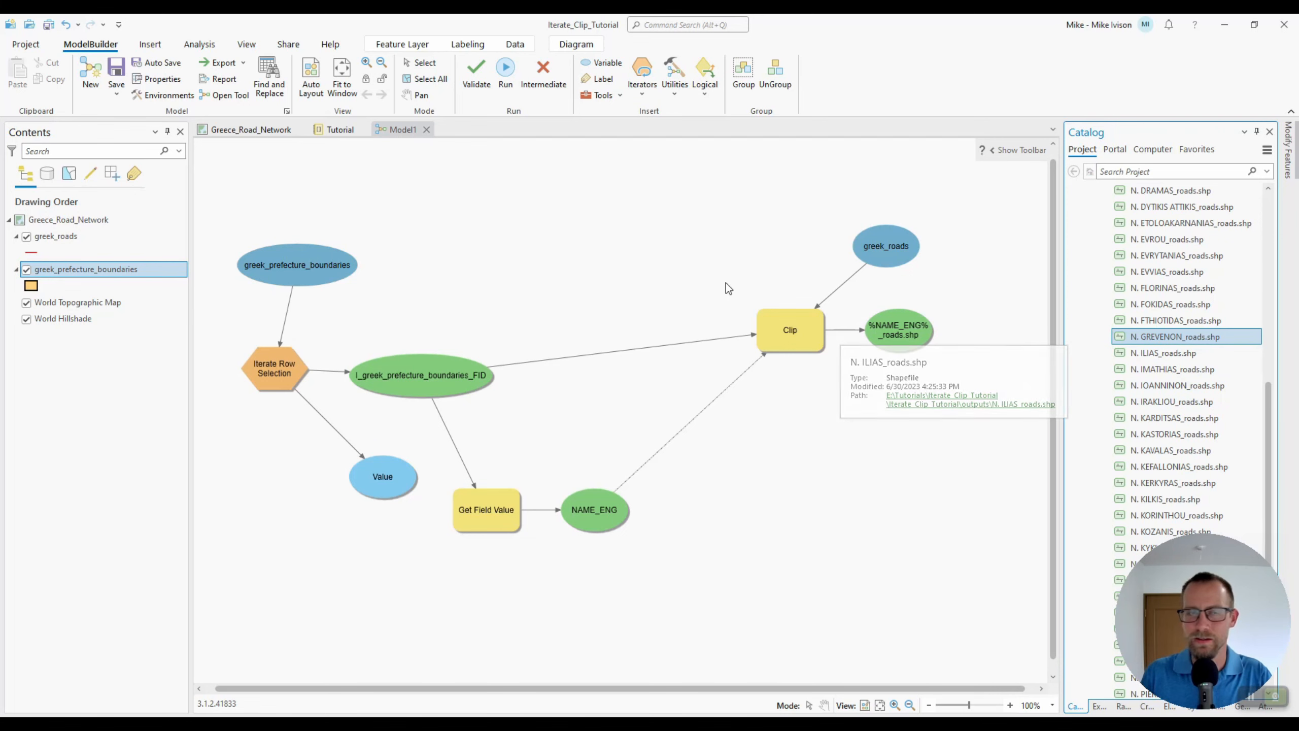
Add the clipped road shapefiles from AGIO OROS through N. SAMOU to the Greece_Road_Network map
{"action": "left_click", "coordinate": [244, 131]}
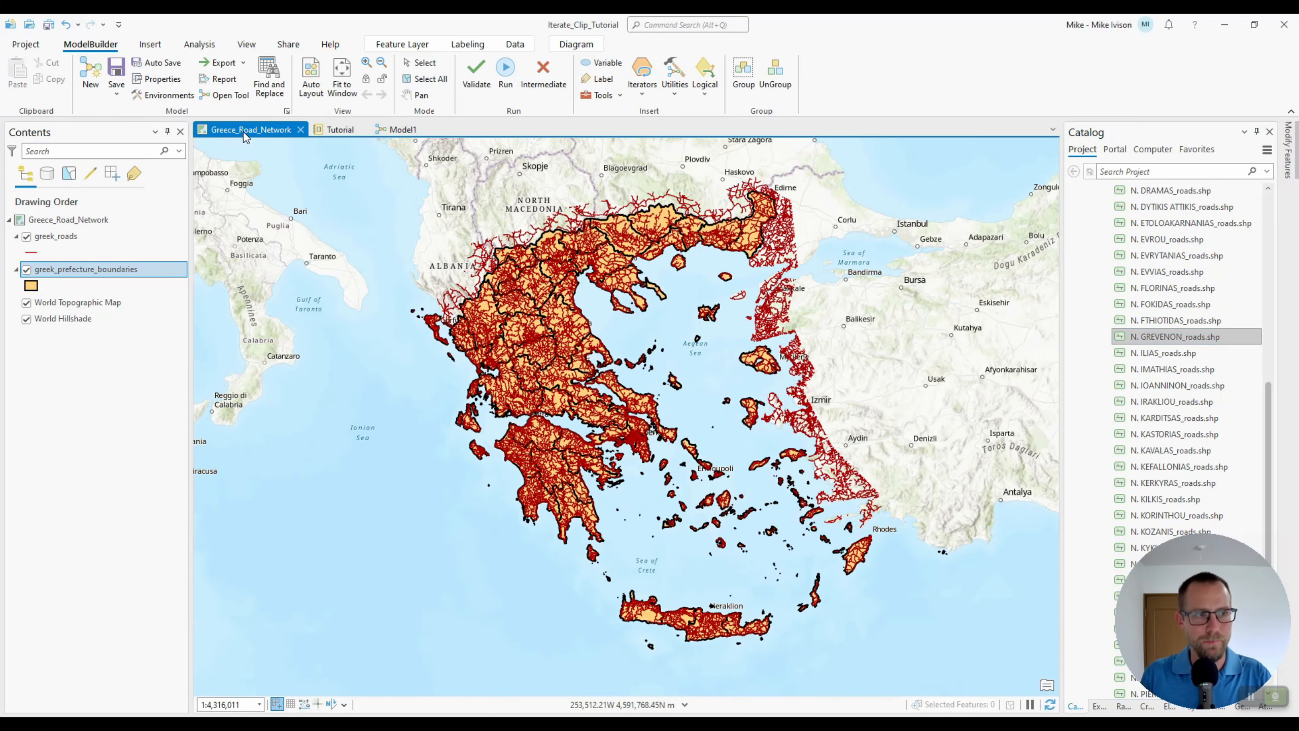
{"action": "left_click_drag", "start_coordinate": [1272, 395], "coordinate": [1272, 292]}
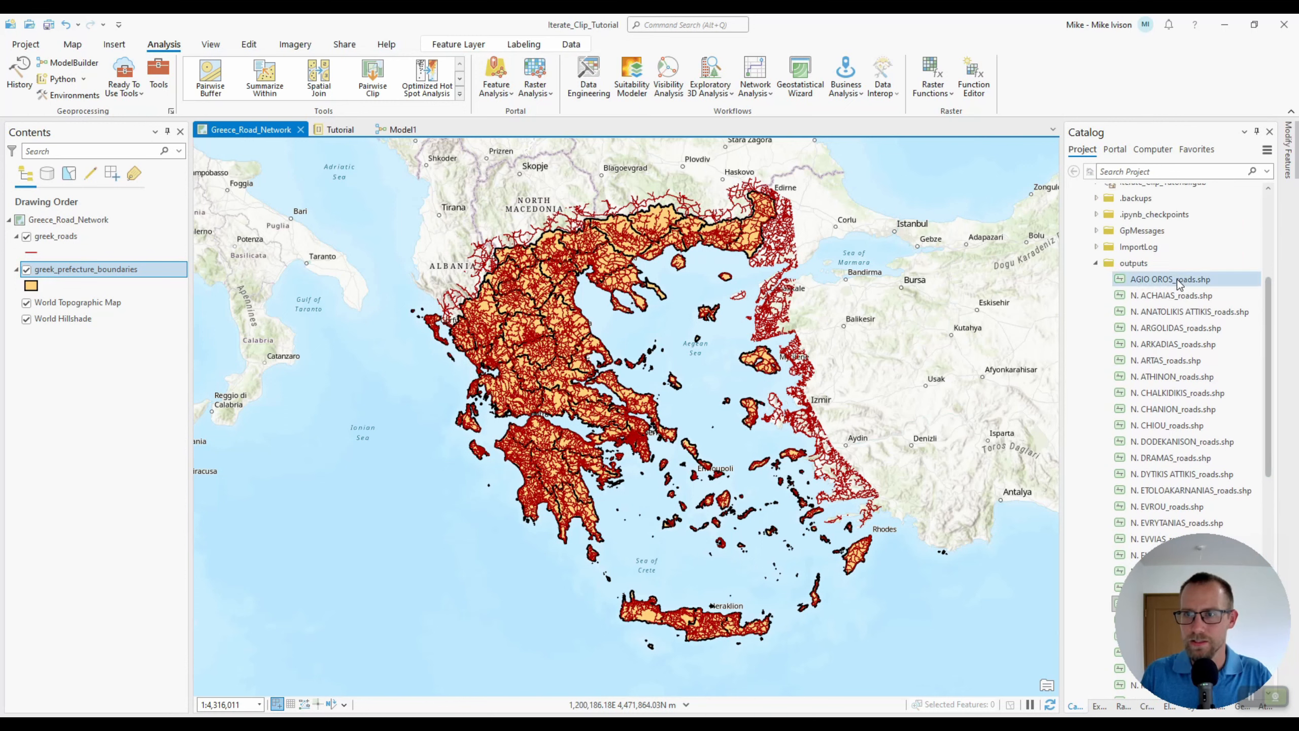
{"action": "scroll", "coordinate": [1191, 376], "scroll_direction": "down", "scroll_amount": 5}
{"action": "scroll", "coordinate": [1128, 534], "scroll_direction": "down", "scroll_amount": 3}
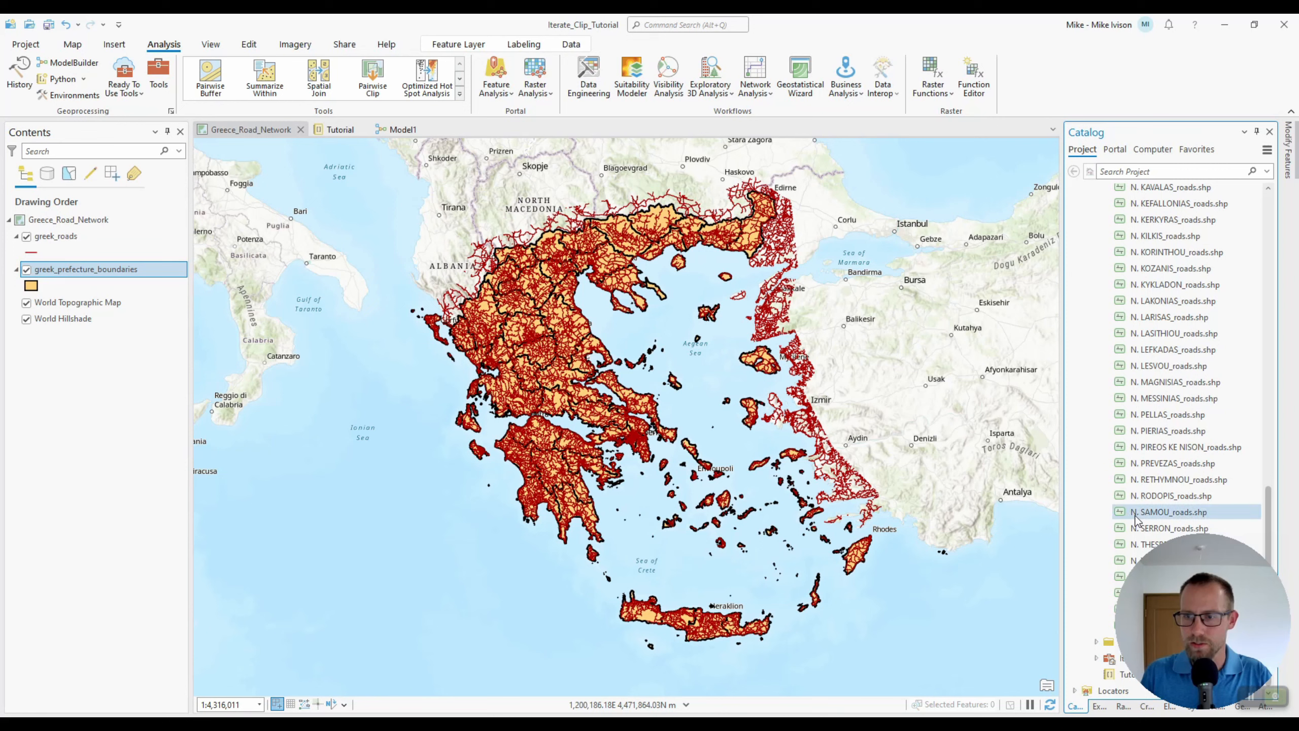
{"action": "left_click", "coordinate": [1136, 514], "text": "shift"}
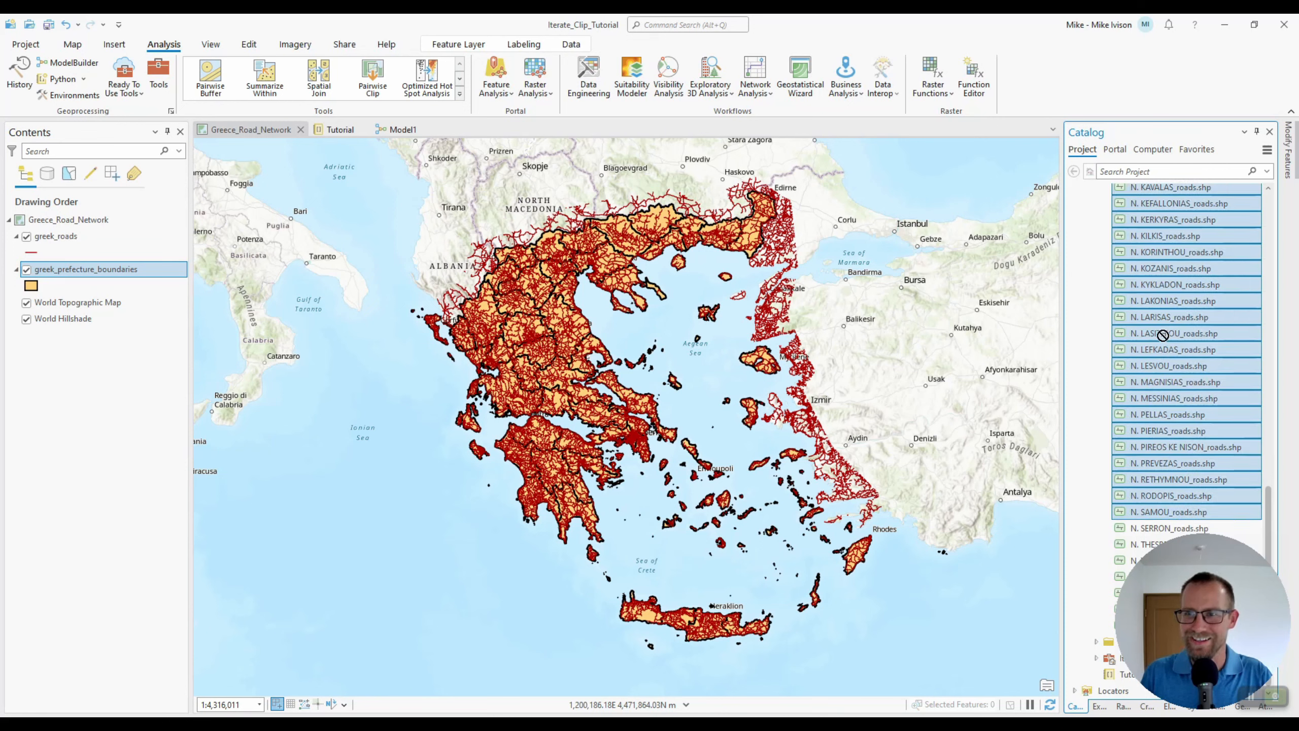
{"action": "left_click_drag", "start_coordinate": [1166, 339], "coordinate": [718, 341]}
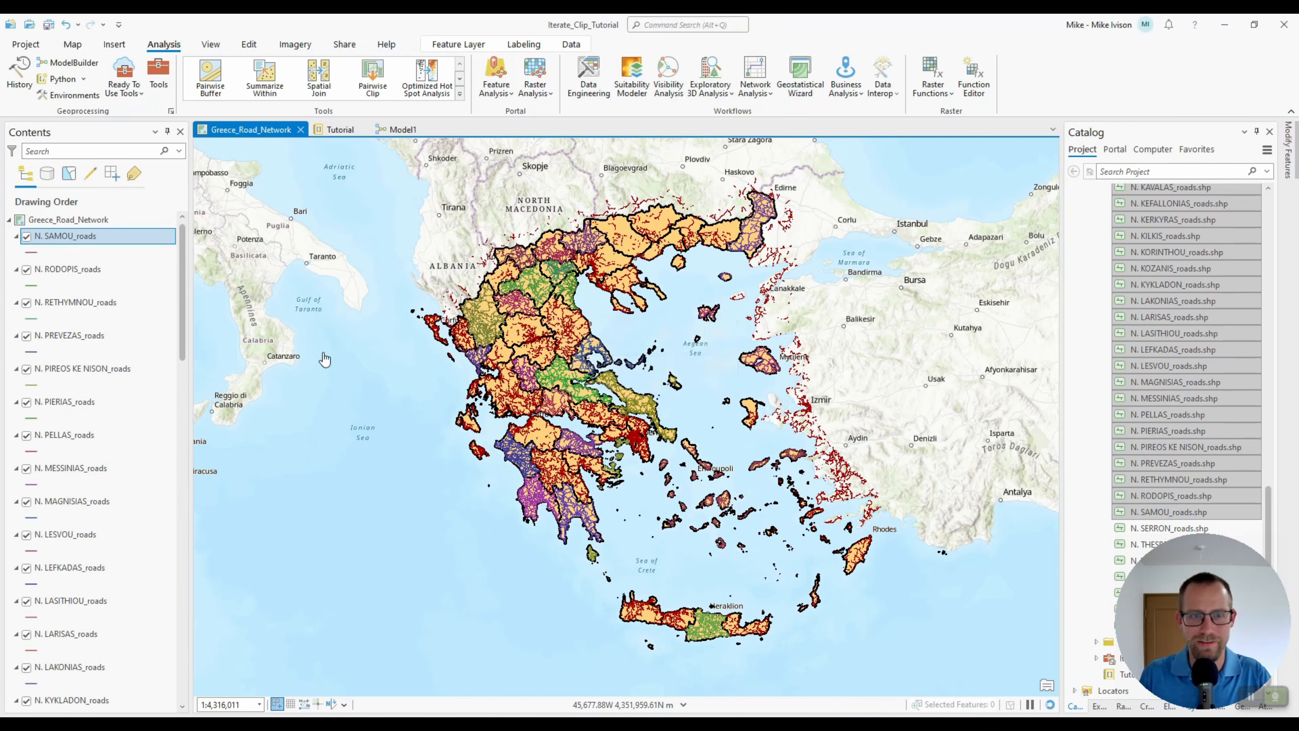
Turn off the visibility of the original greek_roads layer
{"action": "scroll", "coordinate": [184, 294], "scroll_direction": "down", "scroll_amount": 1}
{"action": "left_click_drag", "start_coordinate": [178, 317], "coordinate": [166, 635]}
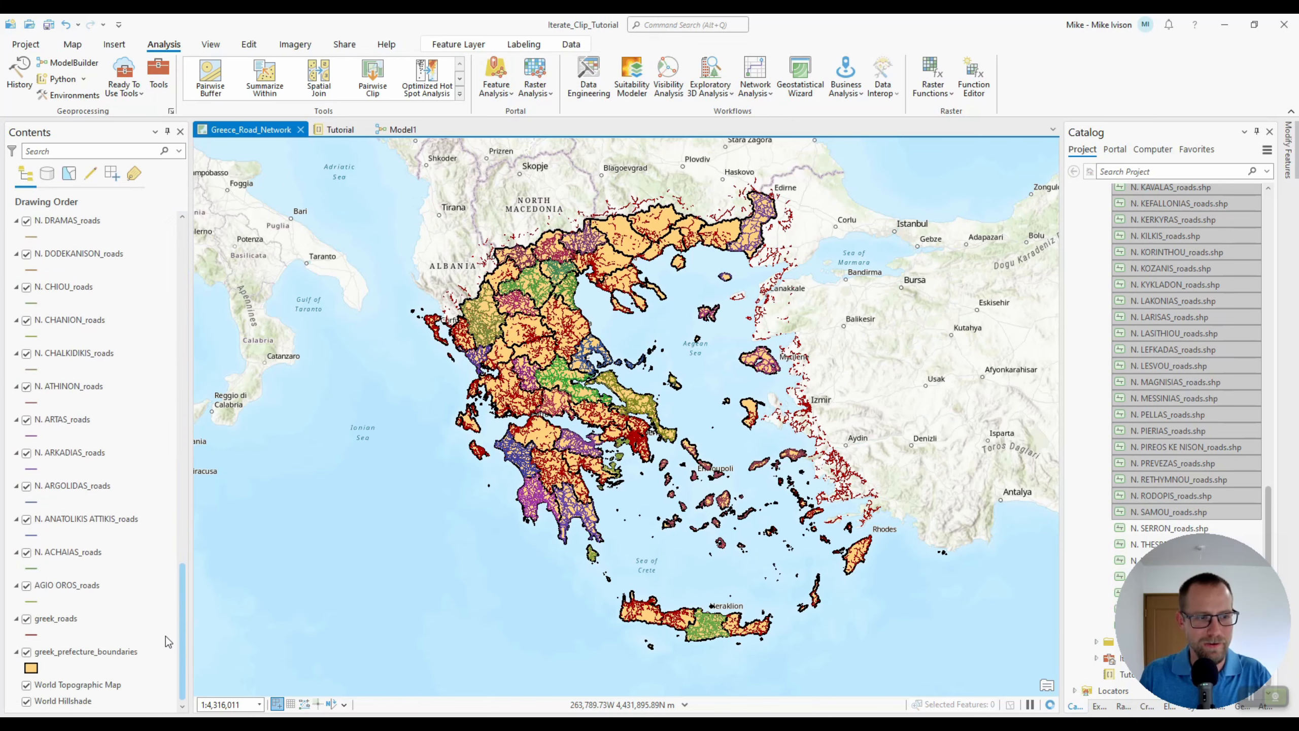
{"action": "left_click", "coordinate": [26, 618]}
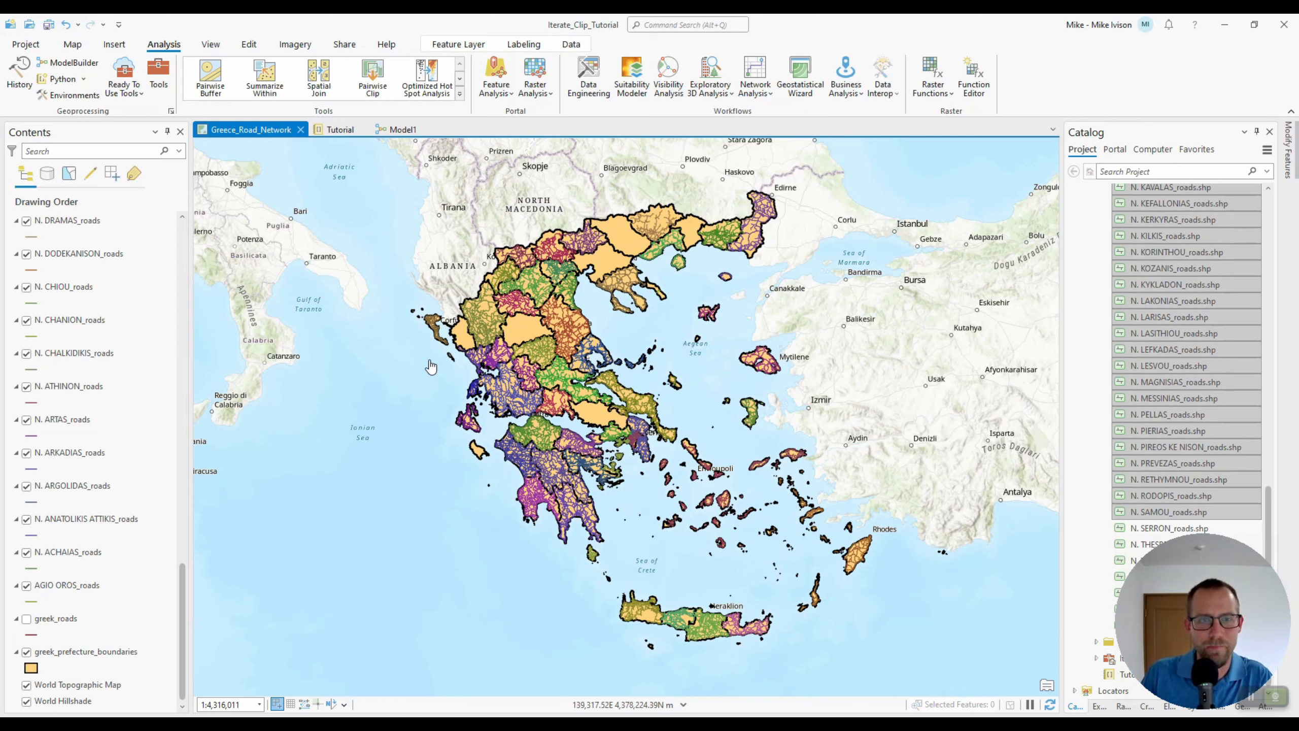
Zoom and pan the map to inspect the clipped road layers across the prefectures
{"action": "right_click", "coordinate": [71, 390]}
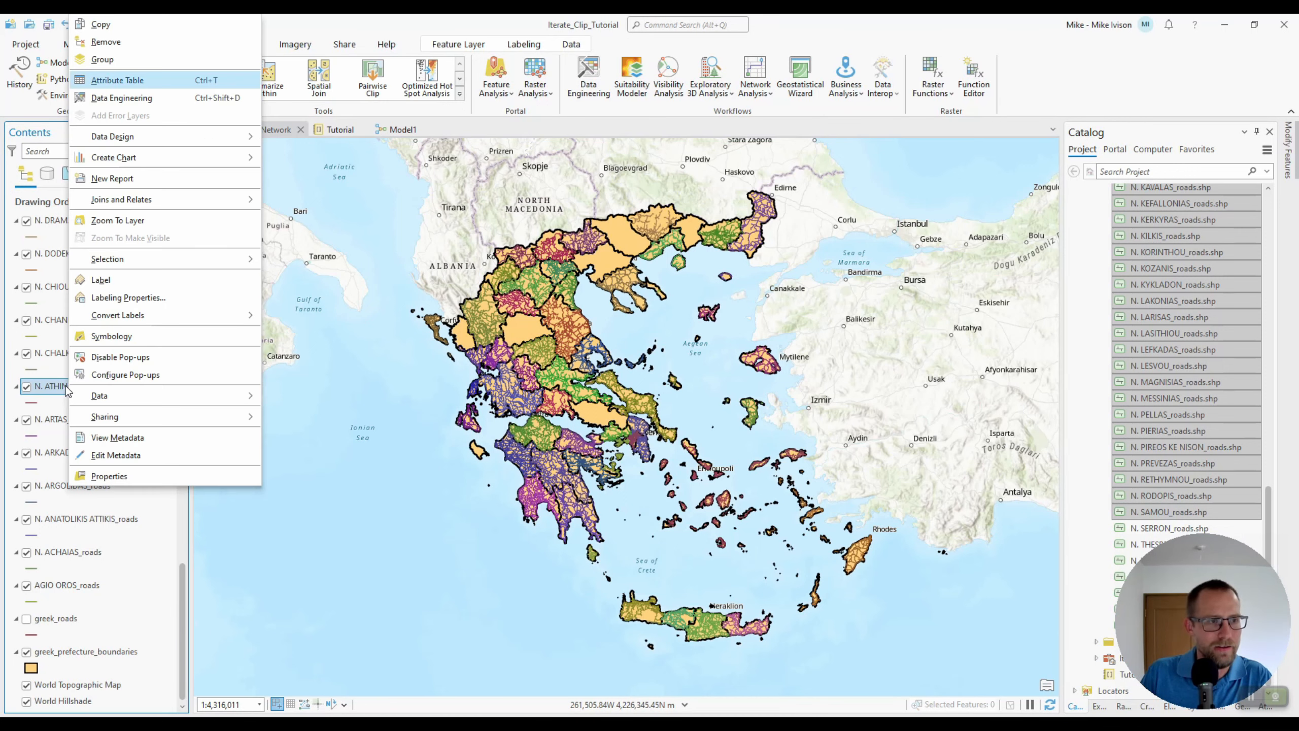
{"action": "key", "text": "Escape"}
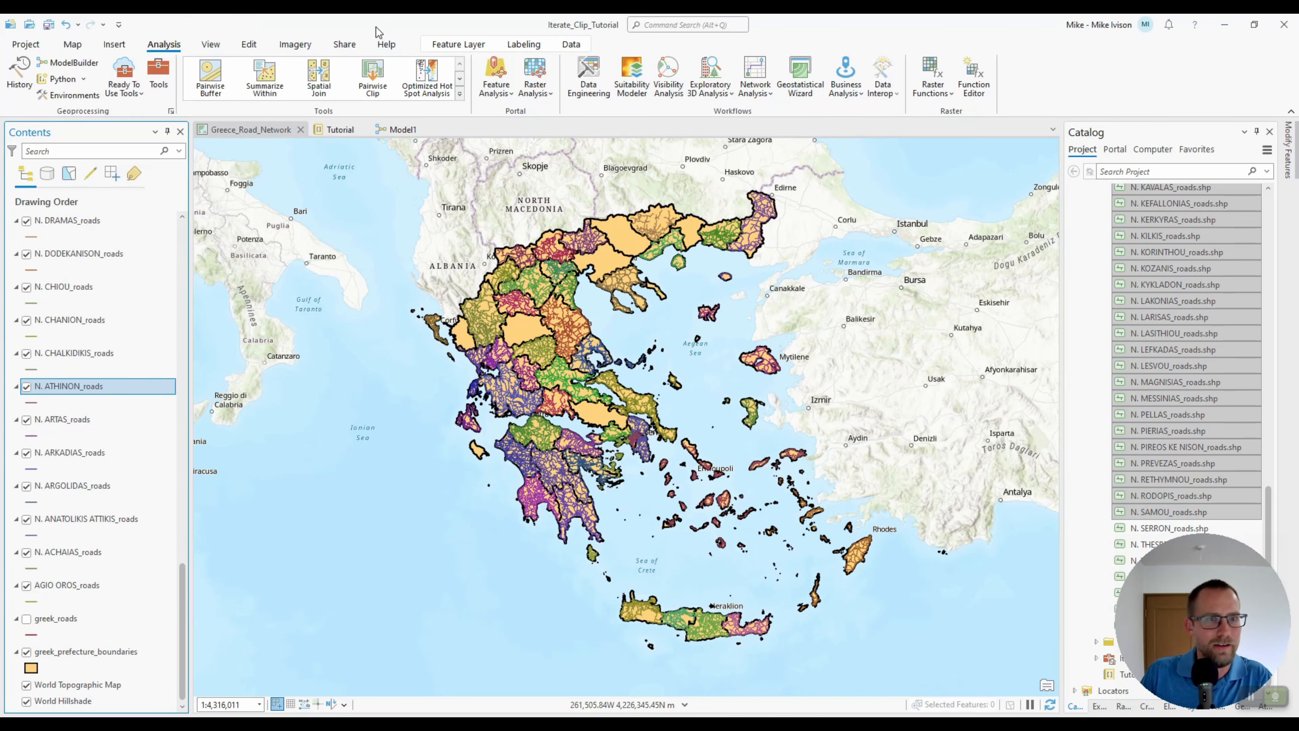
{"action": "scroll", "coordinate": [497, 313], "scroll_direction": "up", "scroll_amount": 5}
{"action": "scroll", "coordinate": [491, 312], "scroll_direction": "down", "scroll_amount": 1}
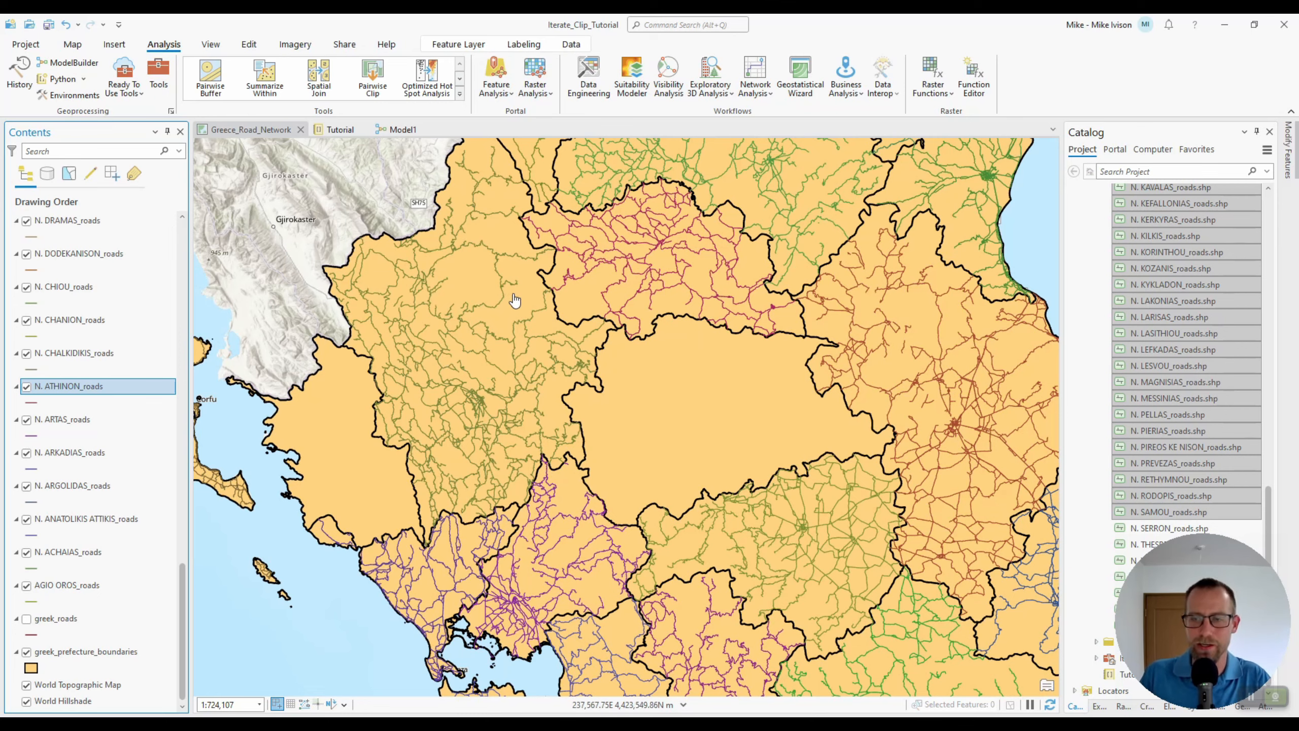
{"action": "left_click", "coordinate": [74, 45]}
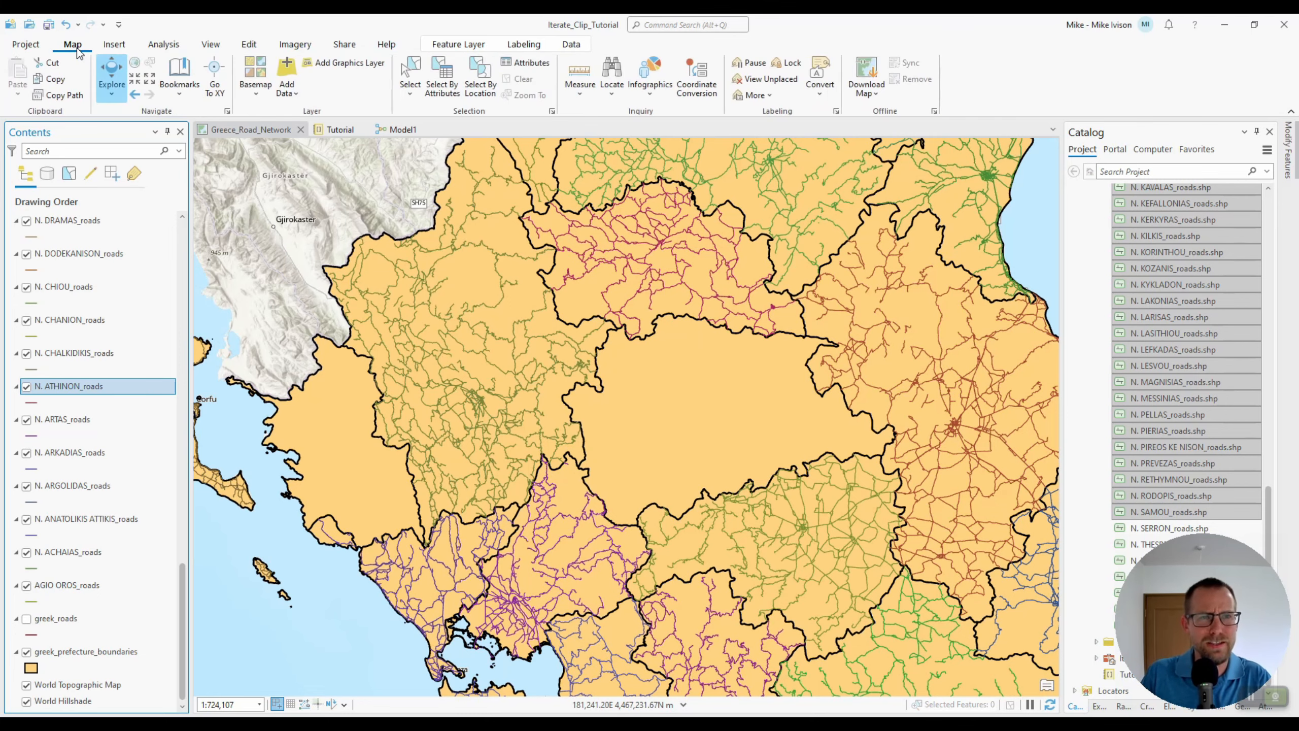
{"action": "scroll", "coordinate": [508, 296], "scroll_direction": "down", "scroll_amount": 1}
{"action": "scroll", "coordinate": [507, 296], "scroll_direction": "down", "scroll_amount": 3}
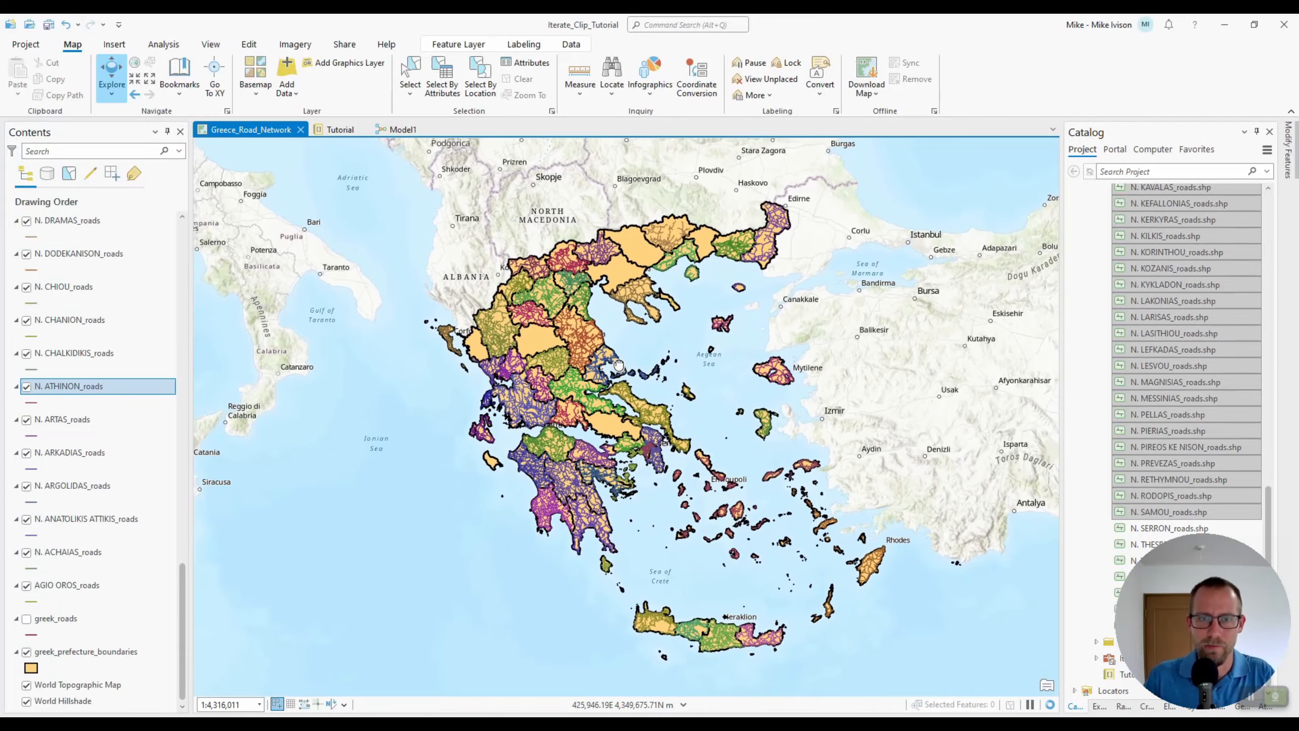
{"action": "left_click_drag", "start_coordinate": [619, 364], "coordinate": [619, 361]}
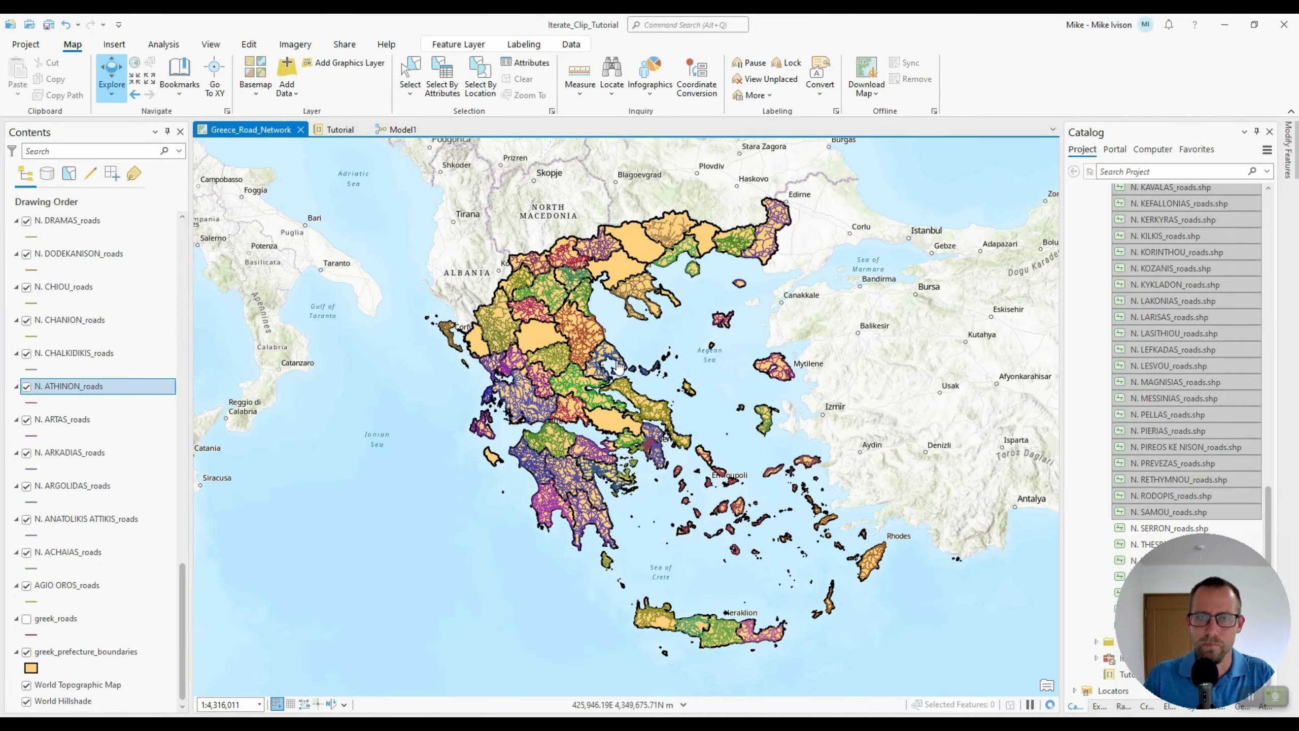
{"action": "scroll", "coordinate": [619, 362], "scroll_direction": "up", "scroll_amount": 2}
{"action": "scroll", "coordinate": [619, 362], "scroll_direction": "down", "scroll_amount": 2}
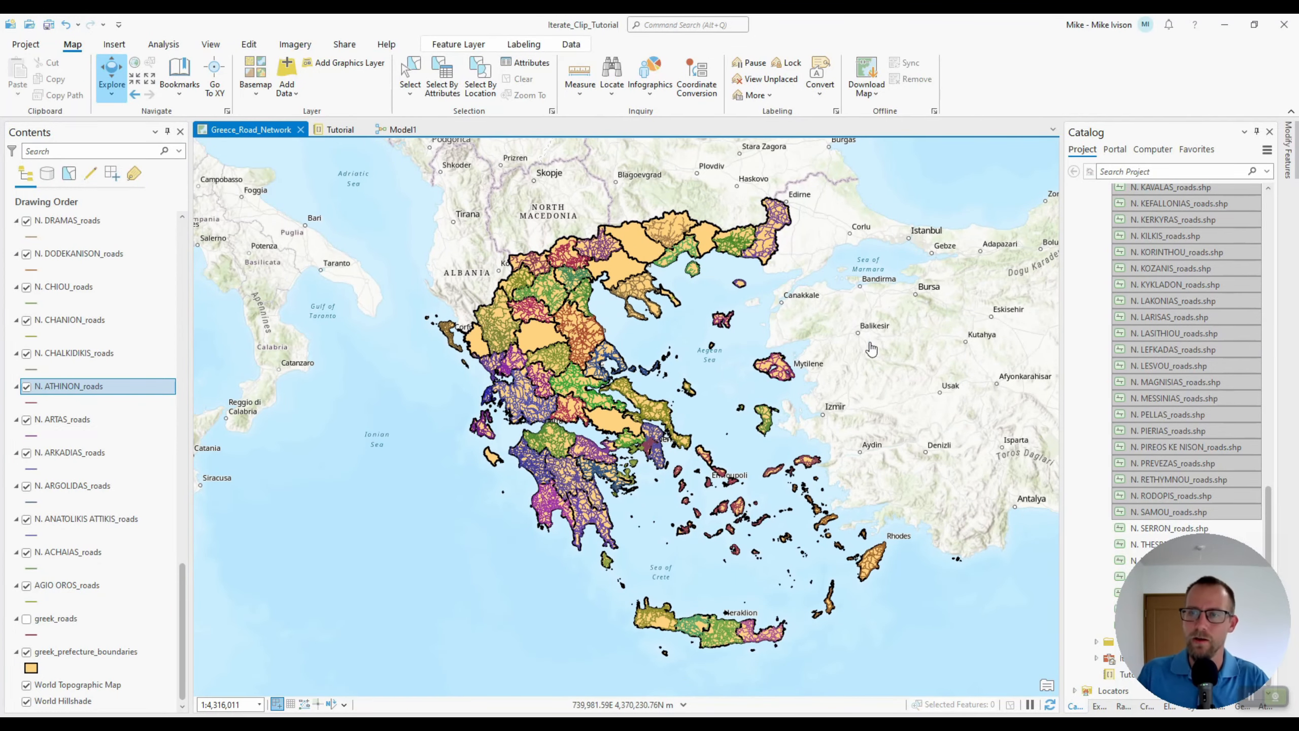
Return to the Model1 diagram and browse the list of output shapefiles
{"action": "left_click", "coordinate": [1092, 364]}
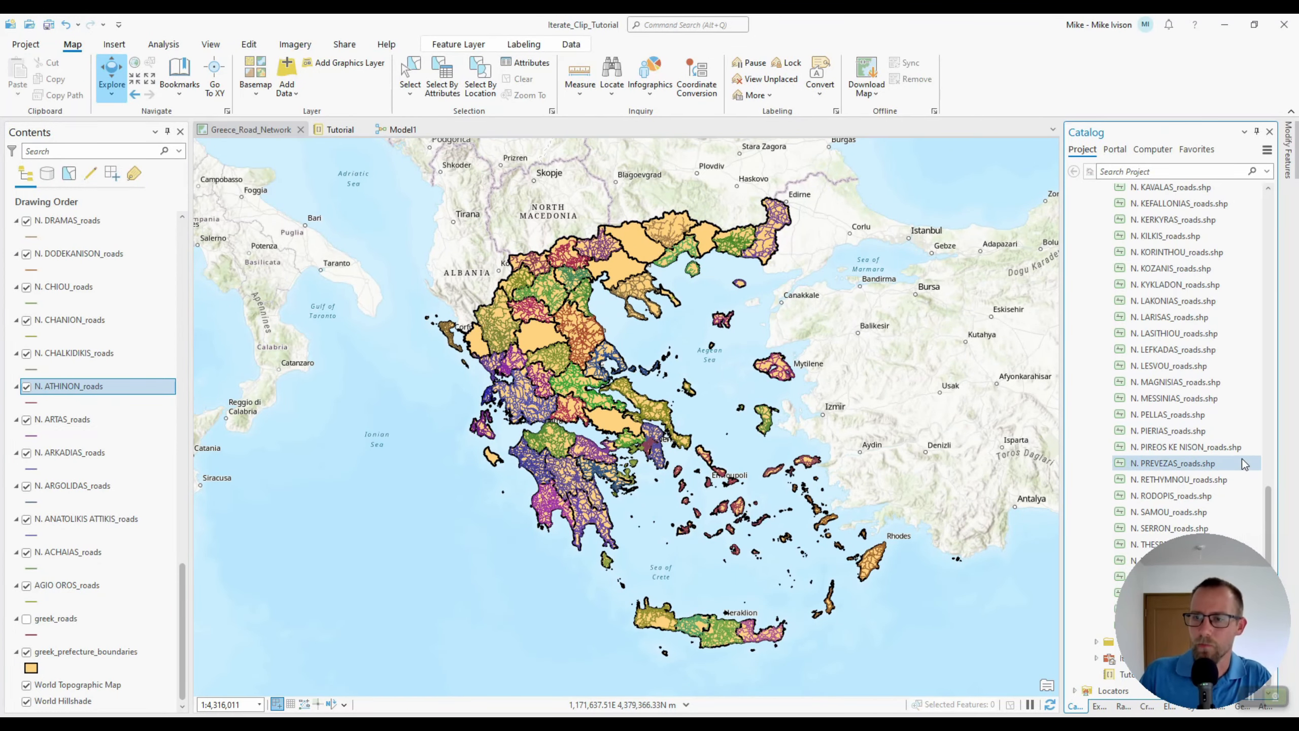
{"action": "left_click", "coordinate": [398, 130]}
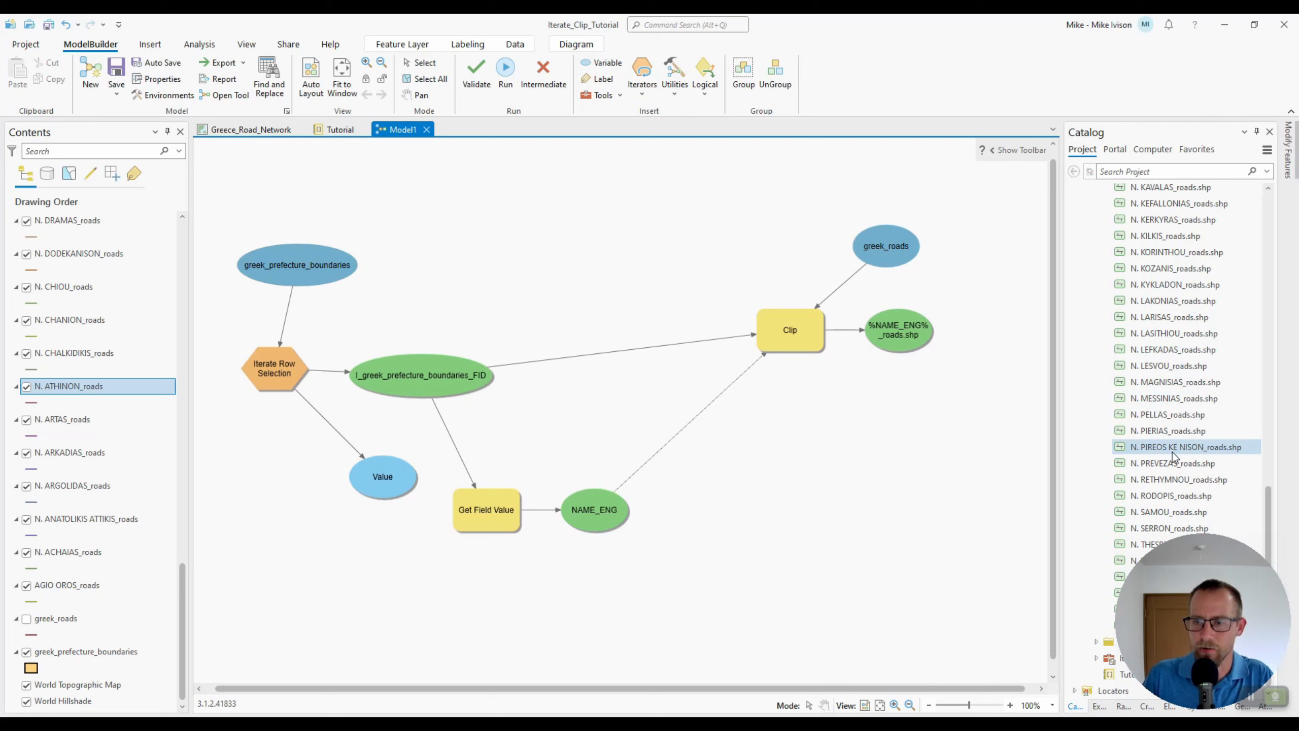
{"action": "scroll", "coordinate": [1144, 393], "scroll_direction": "up", "scroll_amount": 1}
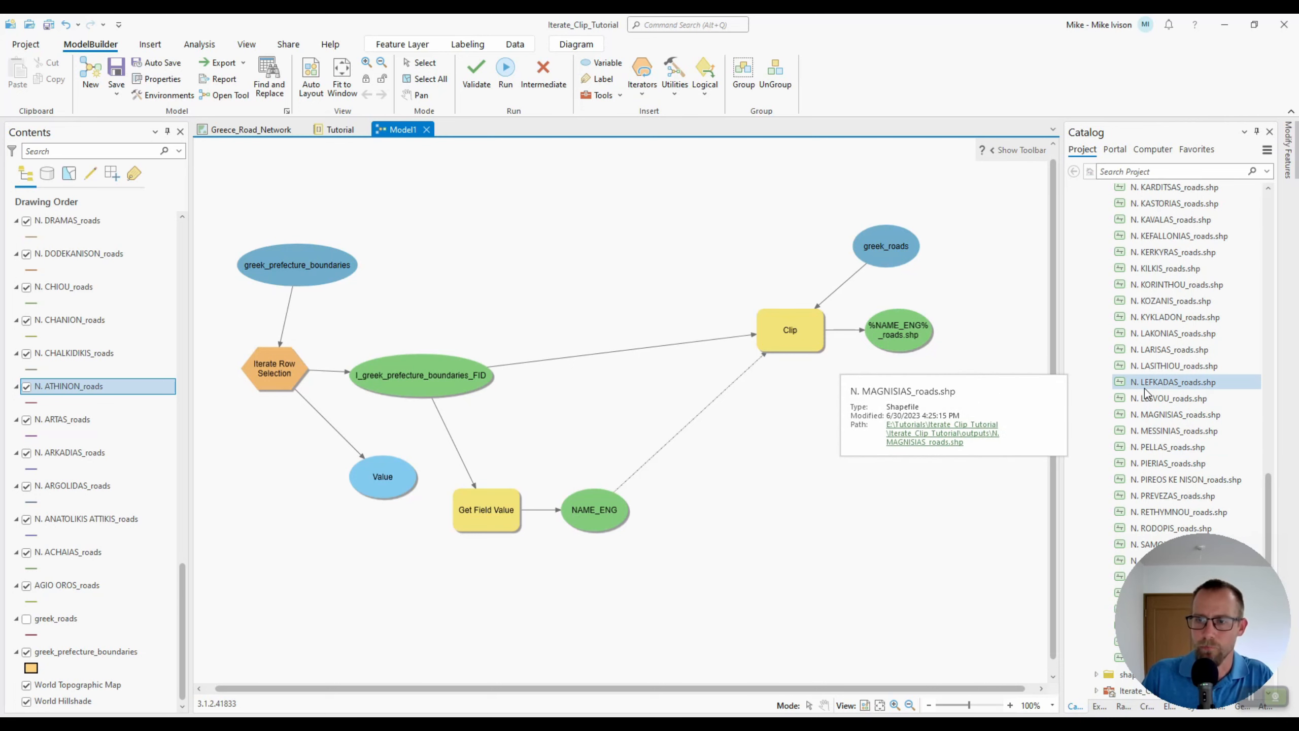